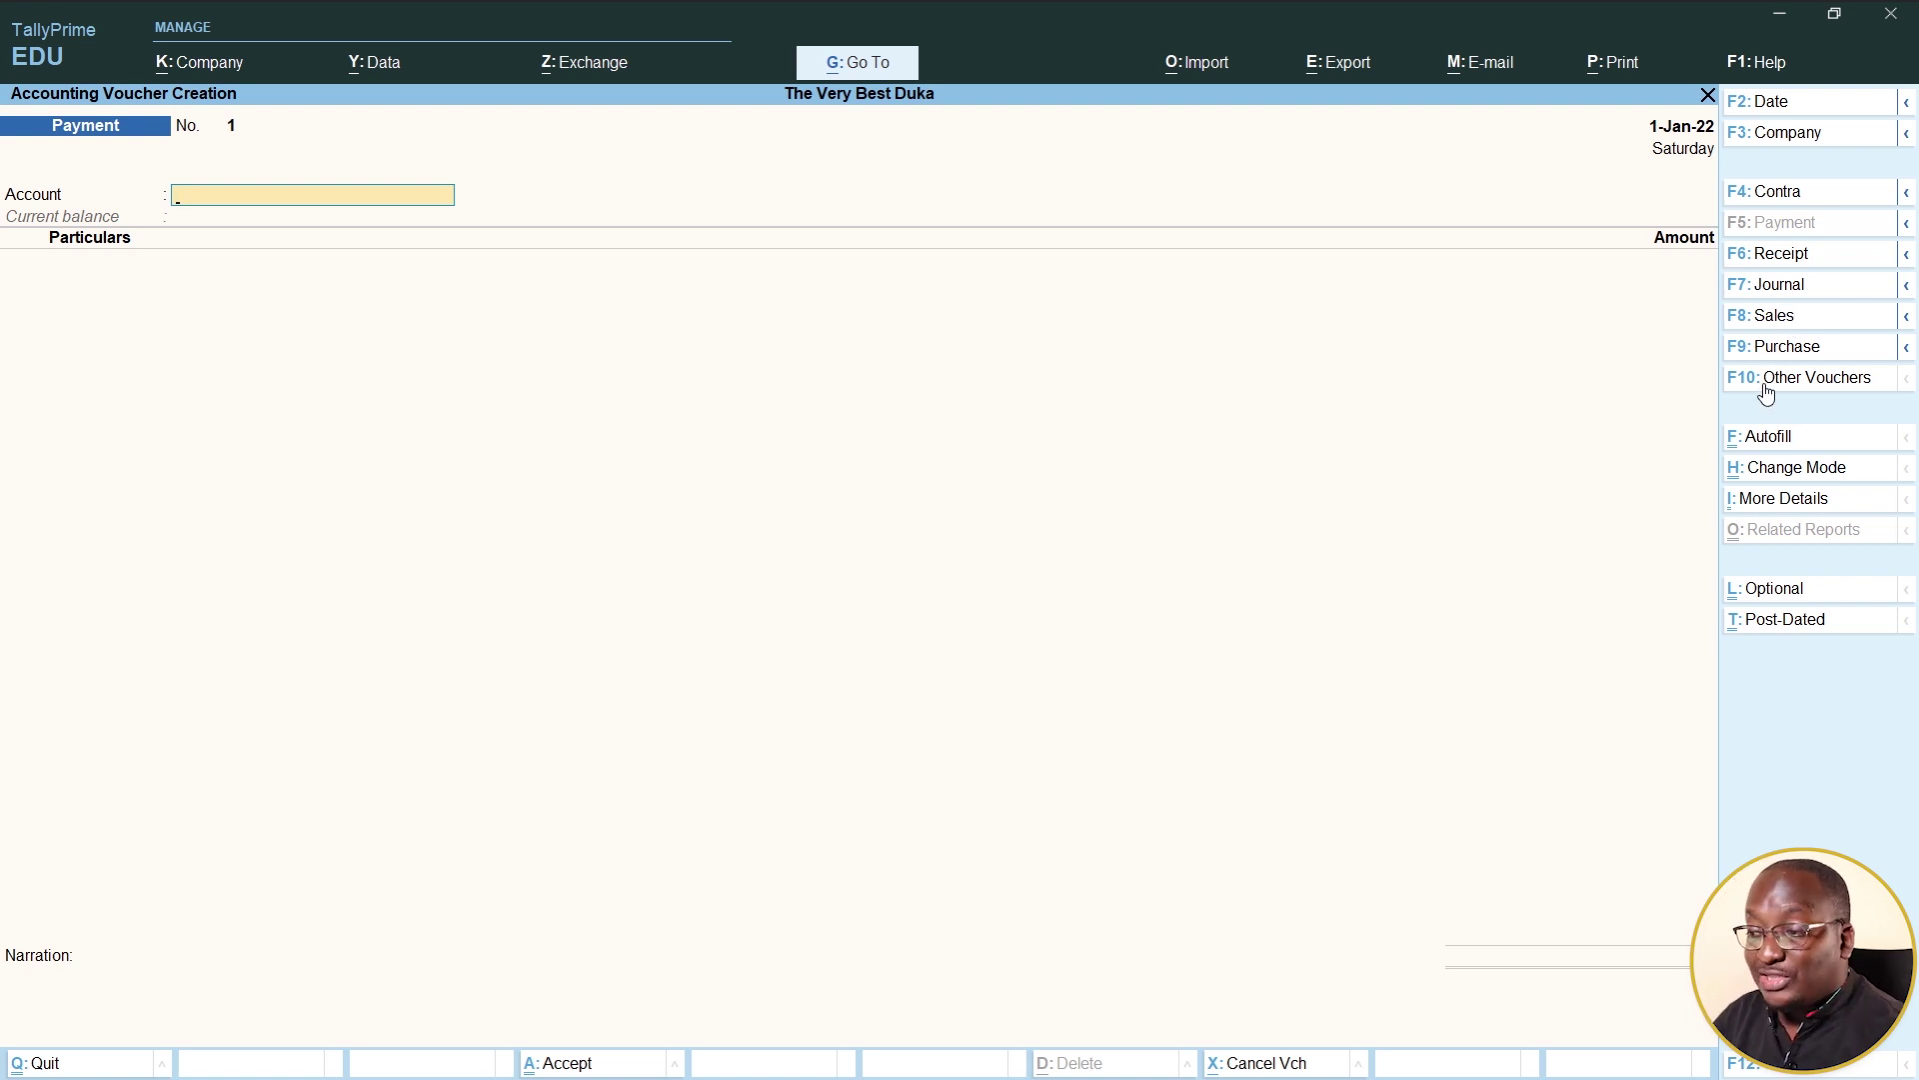
Start a purchase voucher and confirm 004 as the supplier invoice number
{"action": "left_click", "coordinate": [1785, 347]}
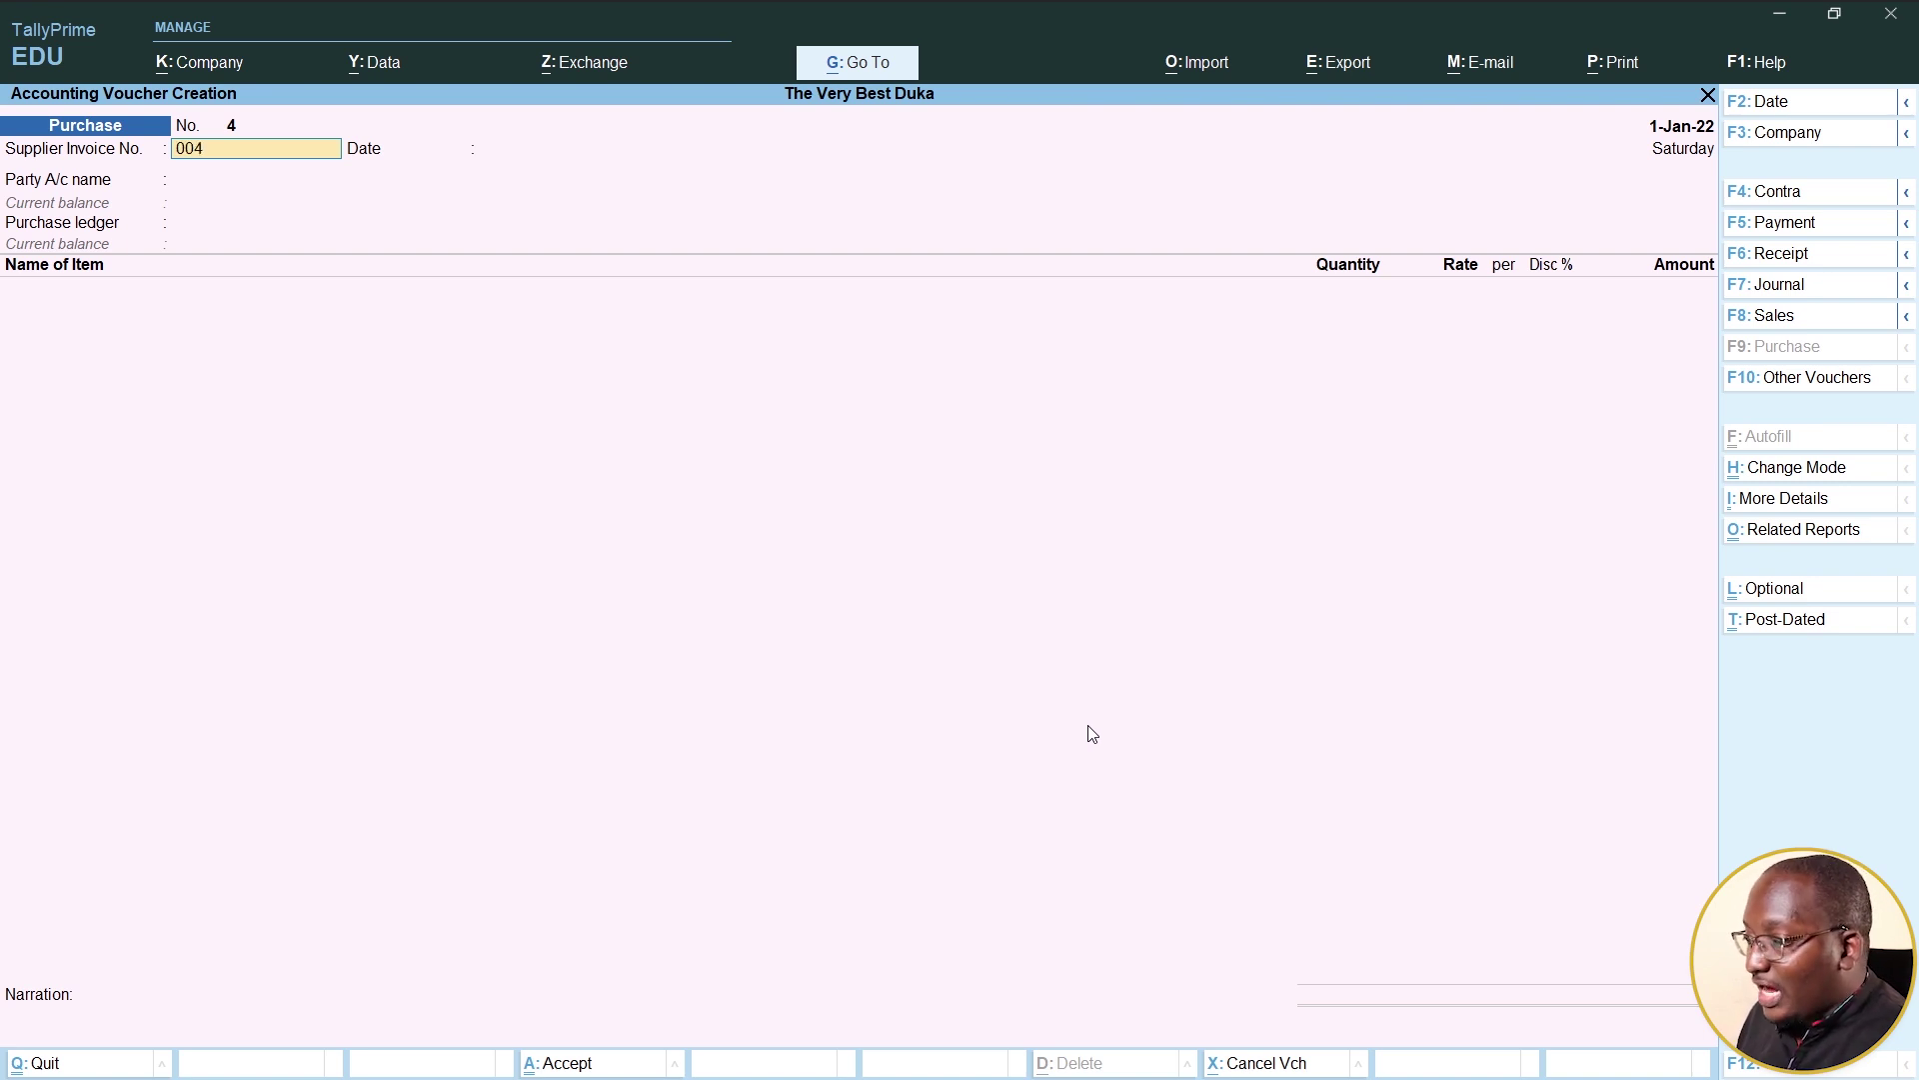
{"action": "key", "text": "Return"}
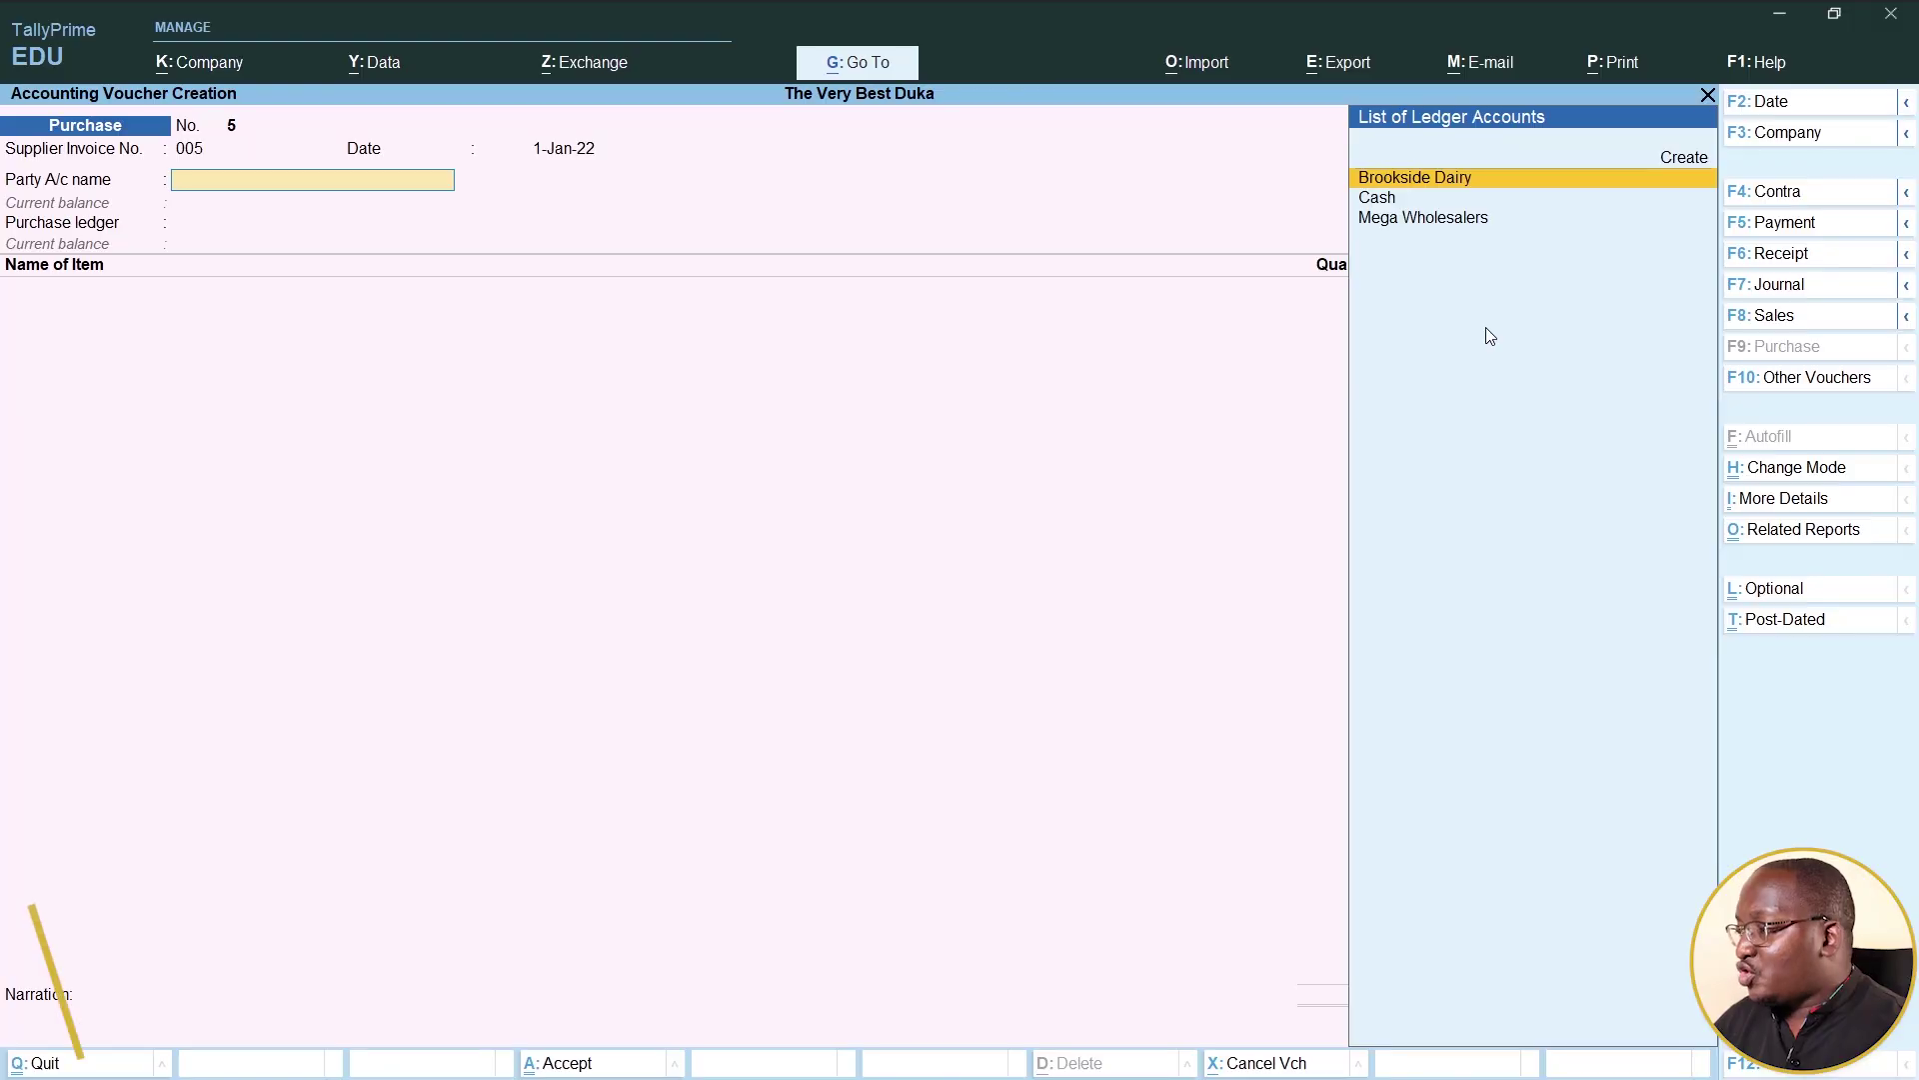
Create a new party ledger named Supa Loaf under the Sundry Creditors group
{"action": "left_click", "coordinate": [1684, 160]}
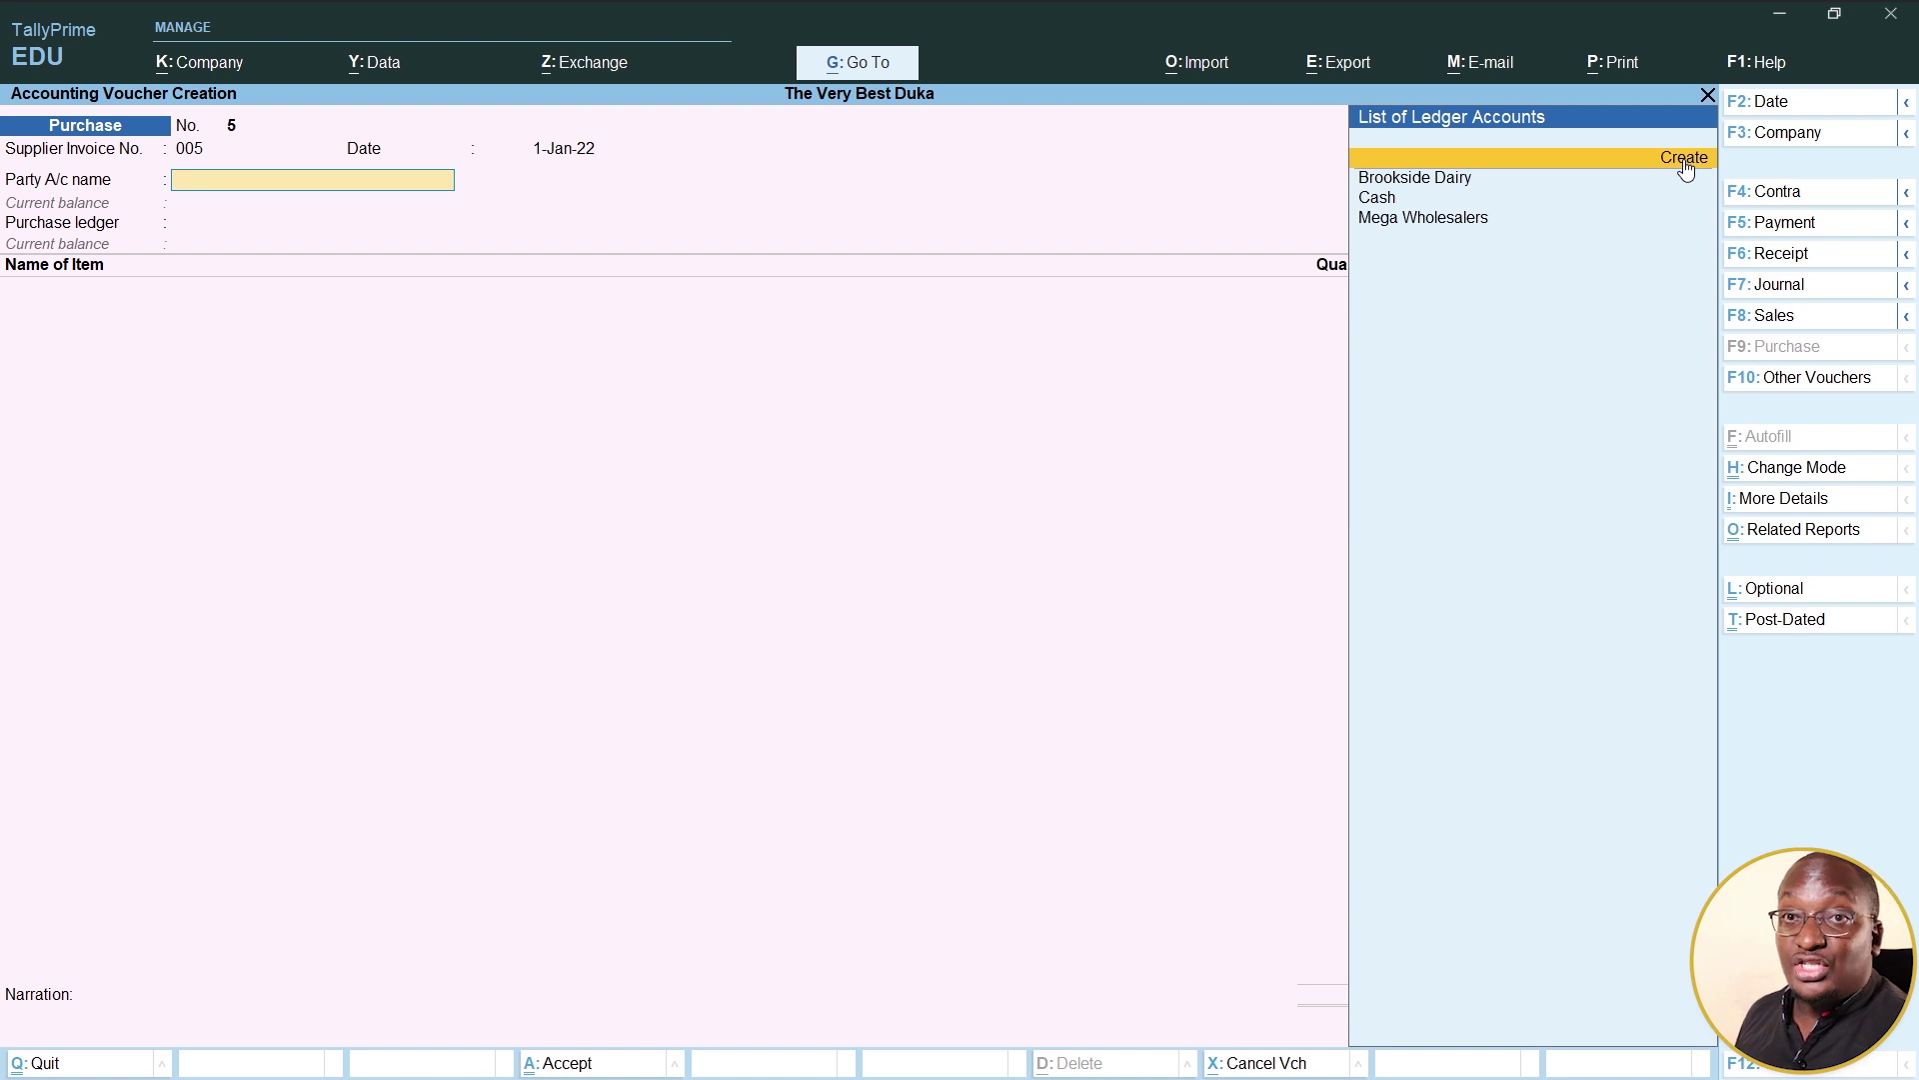
{"action": "left_click", "coordinate": [1686, 165]}
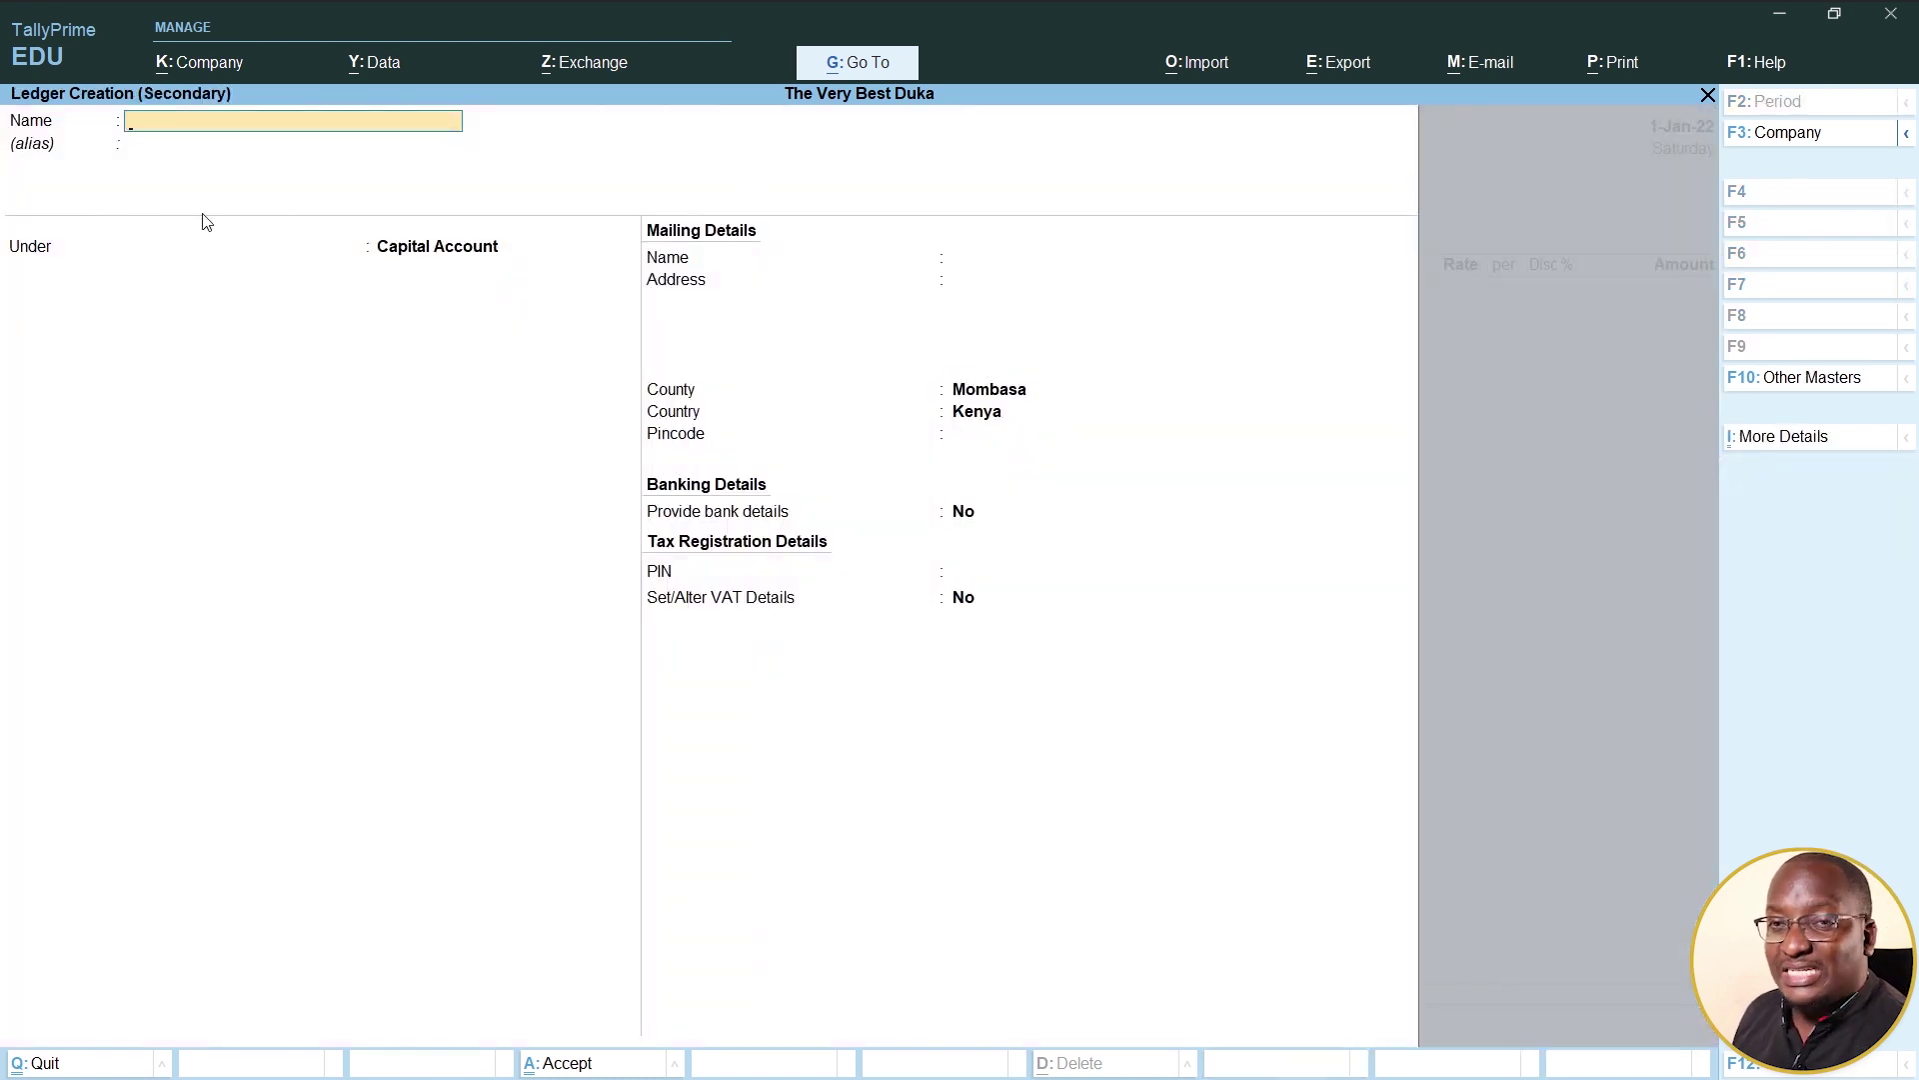
{"action": "type", "text": "Supa Loaf"}
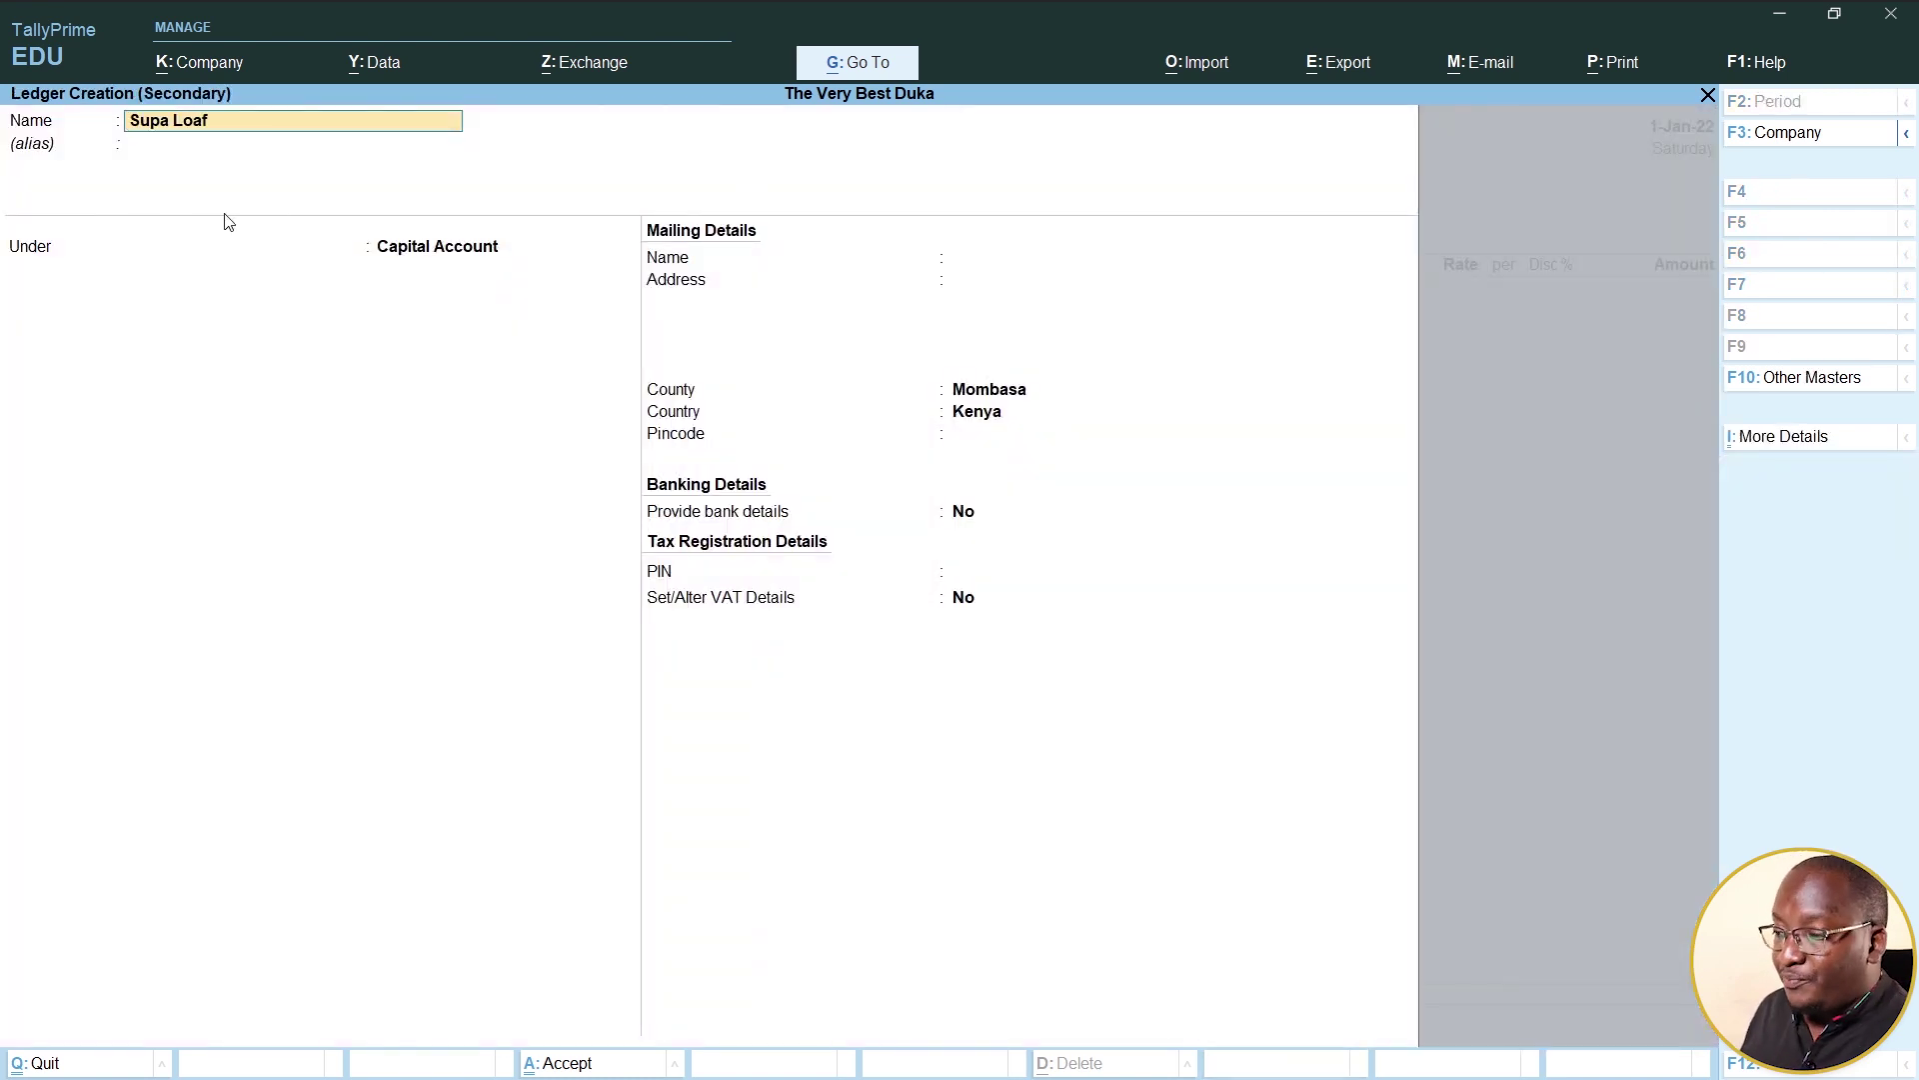
{"action": "key", "text": "Return"}
{"action": "key", "text": "Return"}
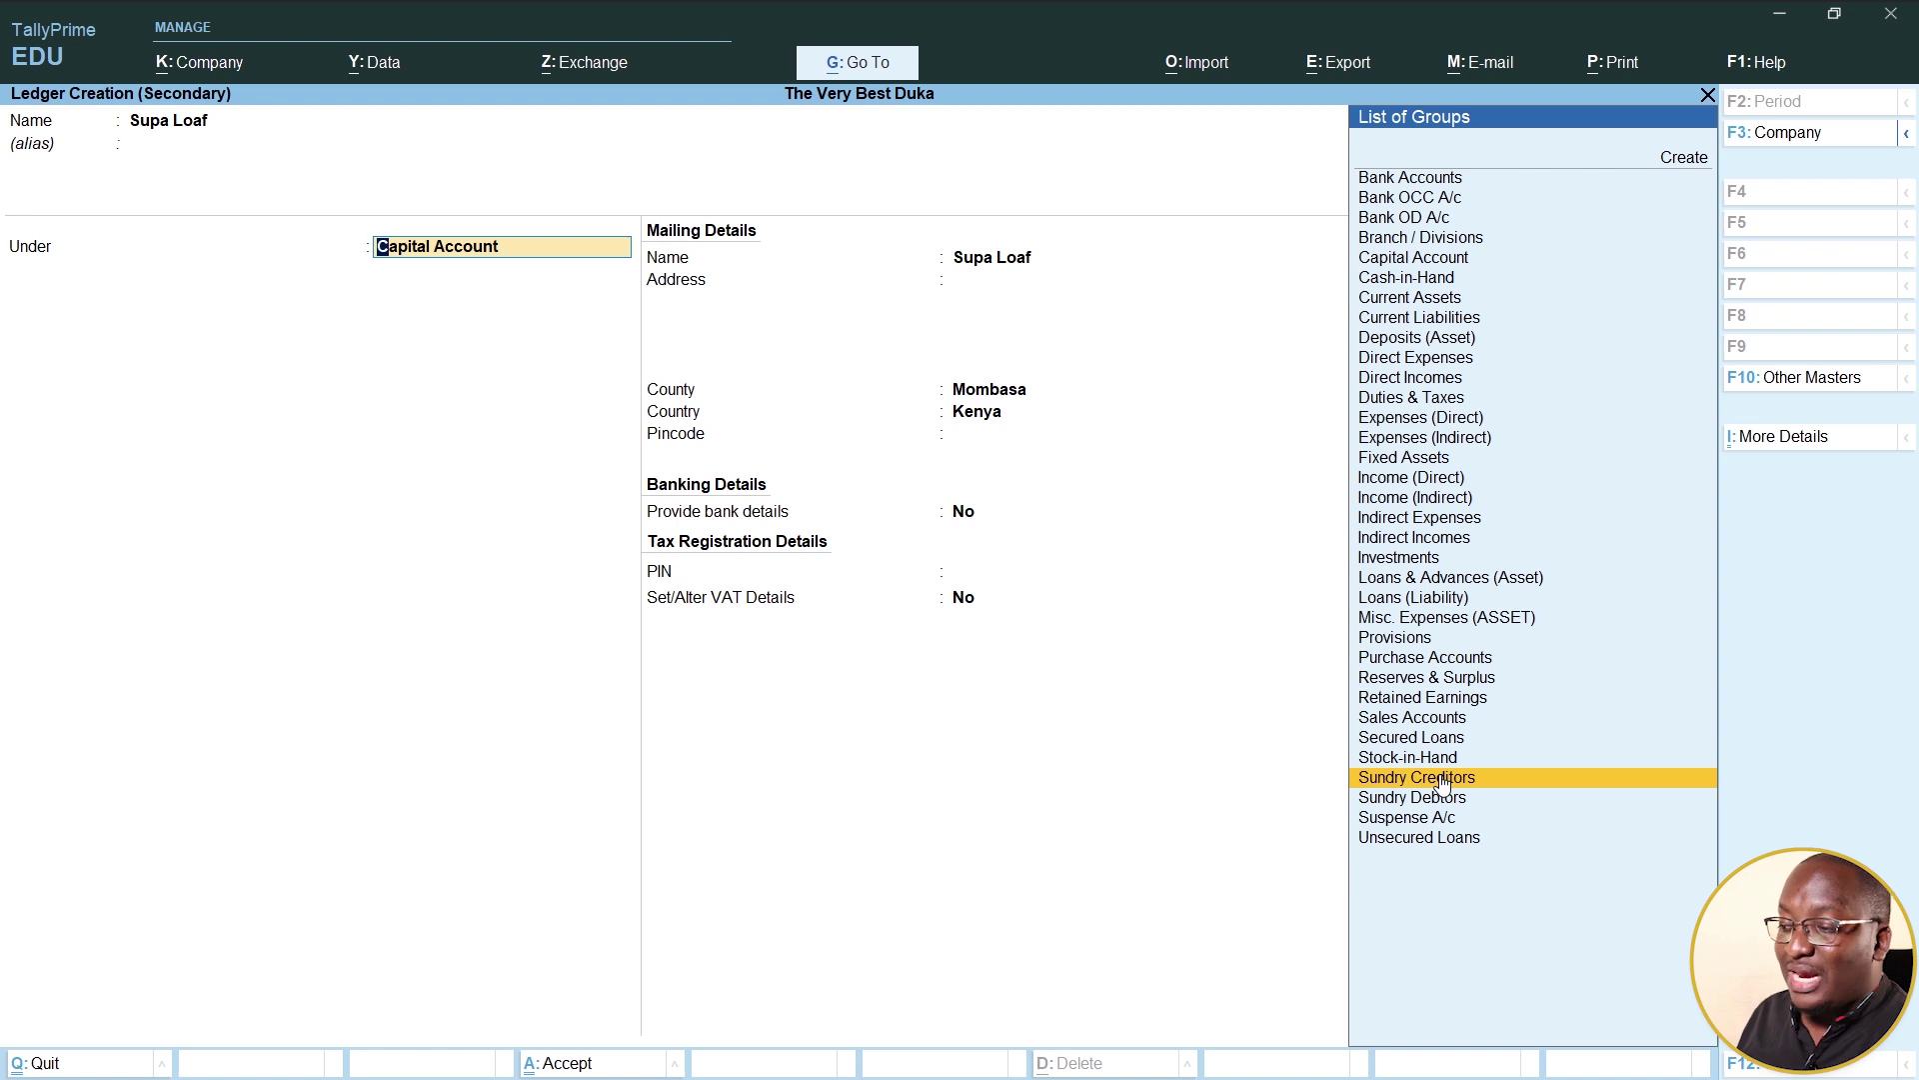
{"action": "left_click", "coordinate": [1442, 778]}
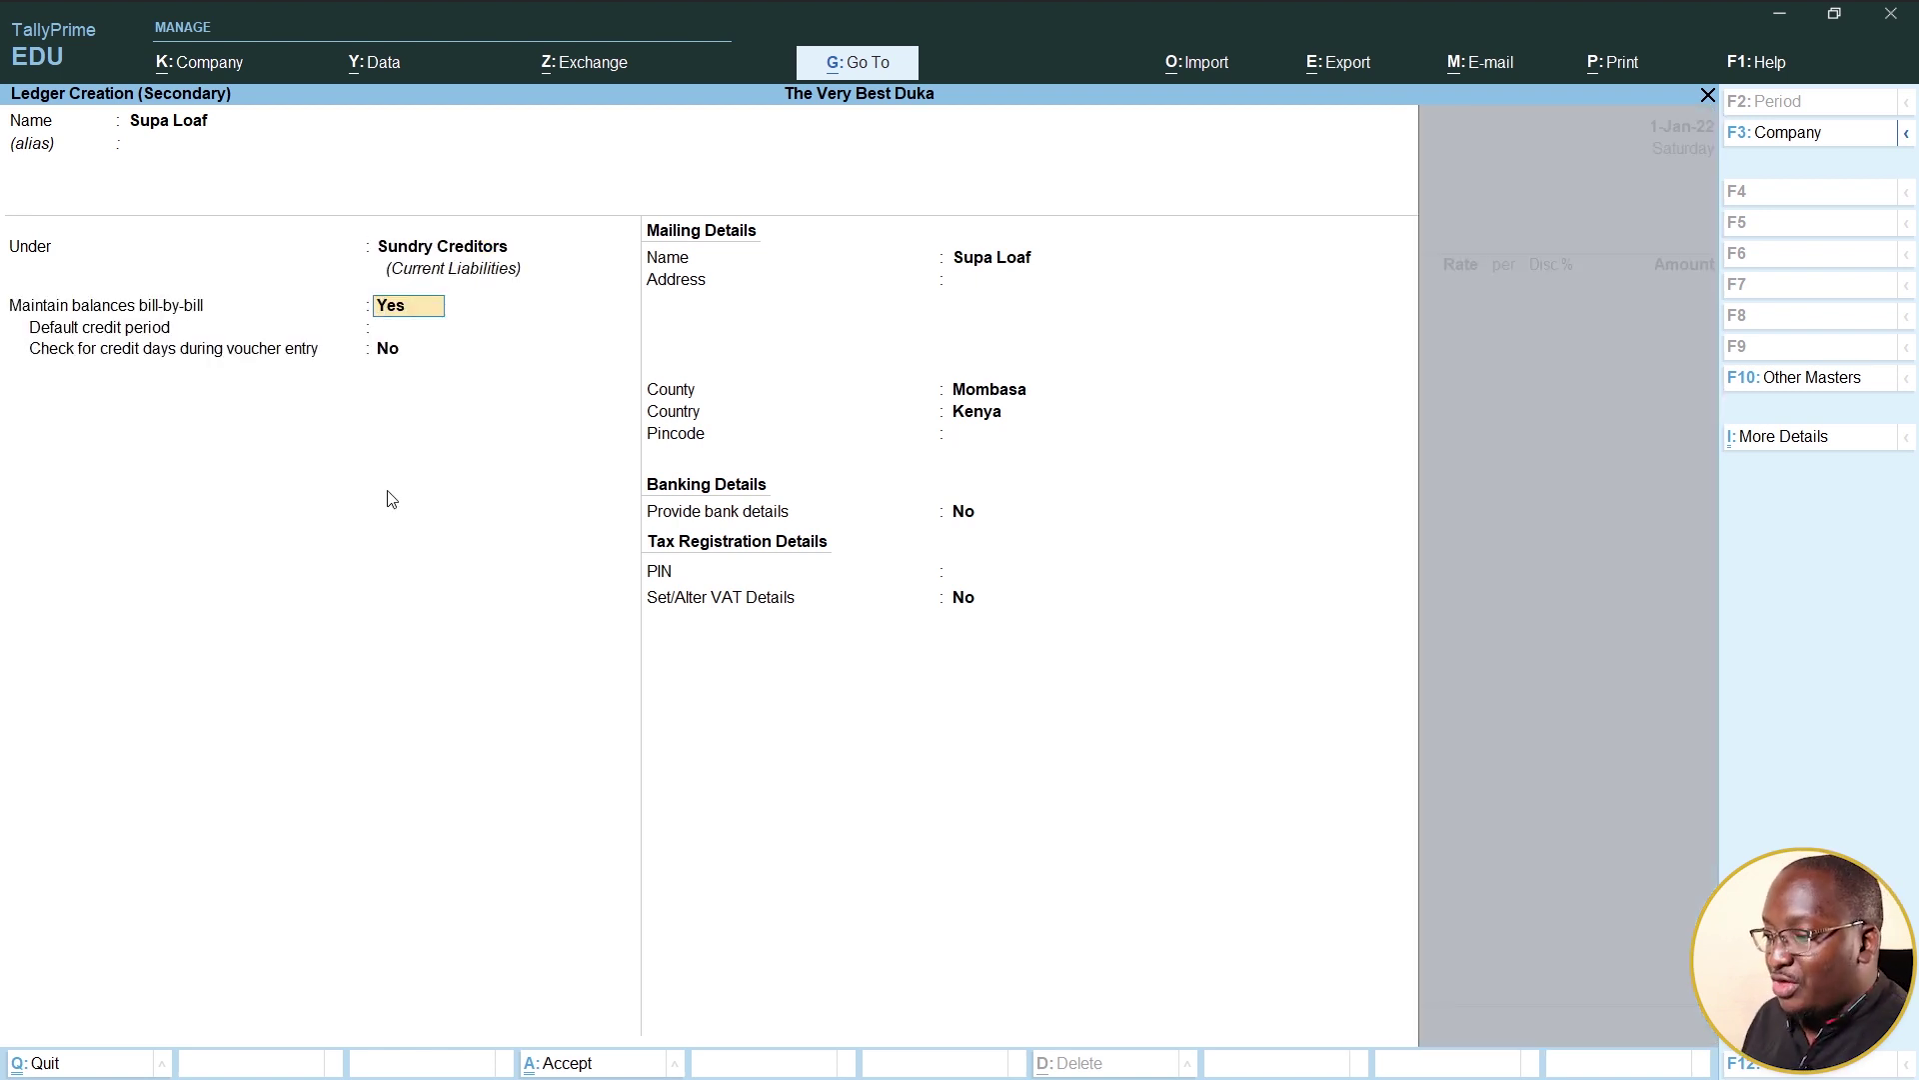
Keep bill-by-bill balances on, set a 30-day default credit period, enable the credit days check, and save the supplier ledger
{"action": "key", "text": "Return"}
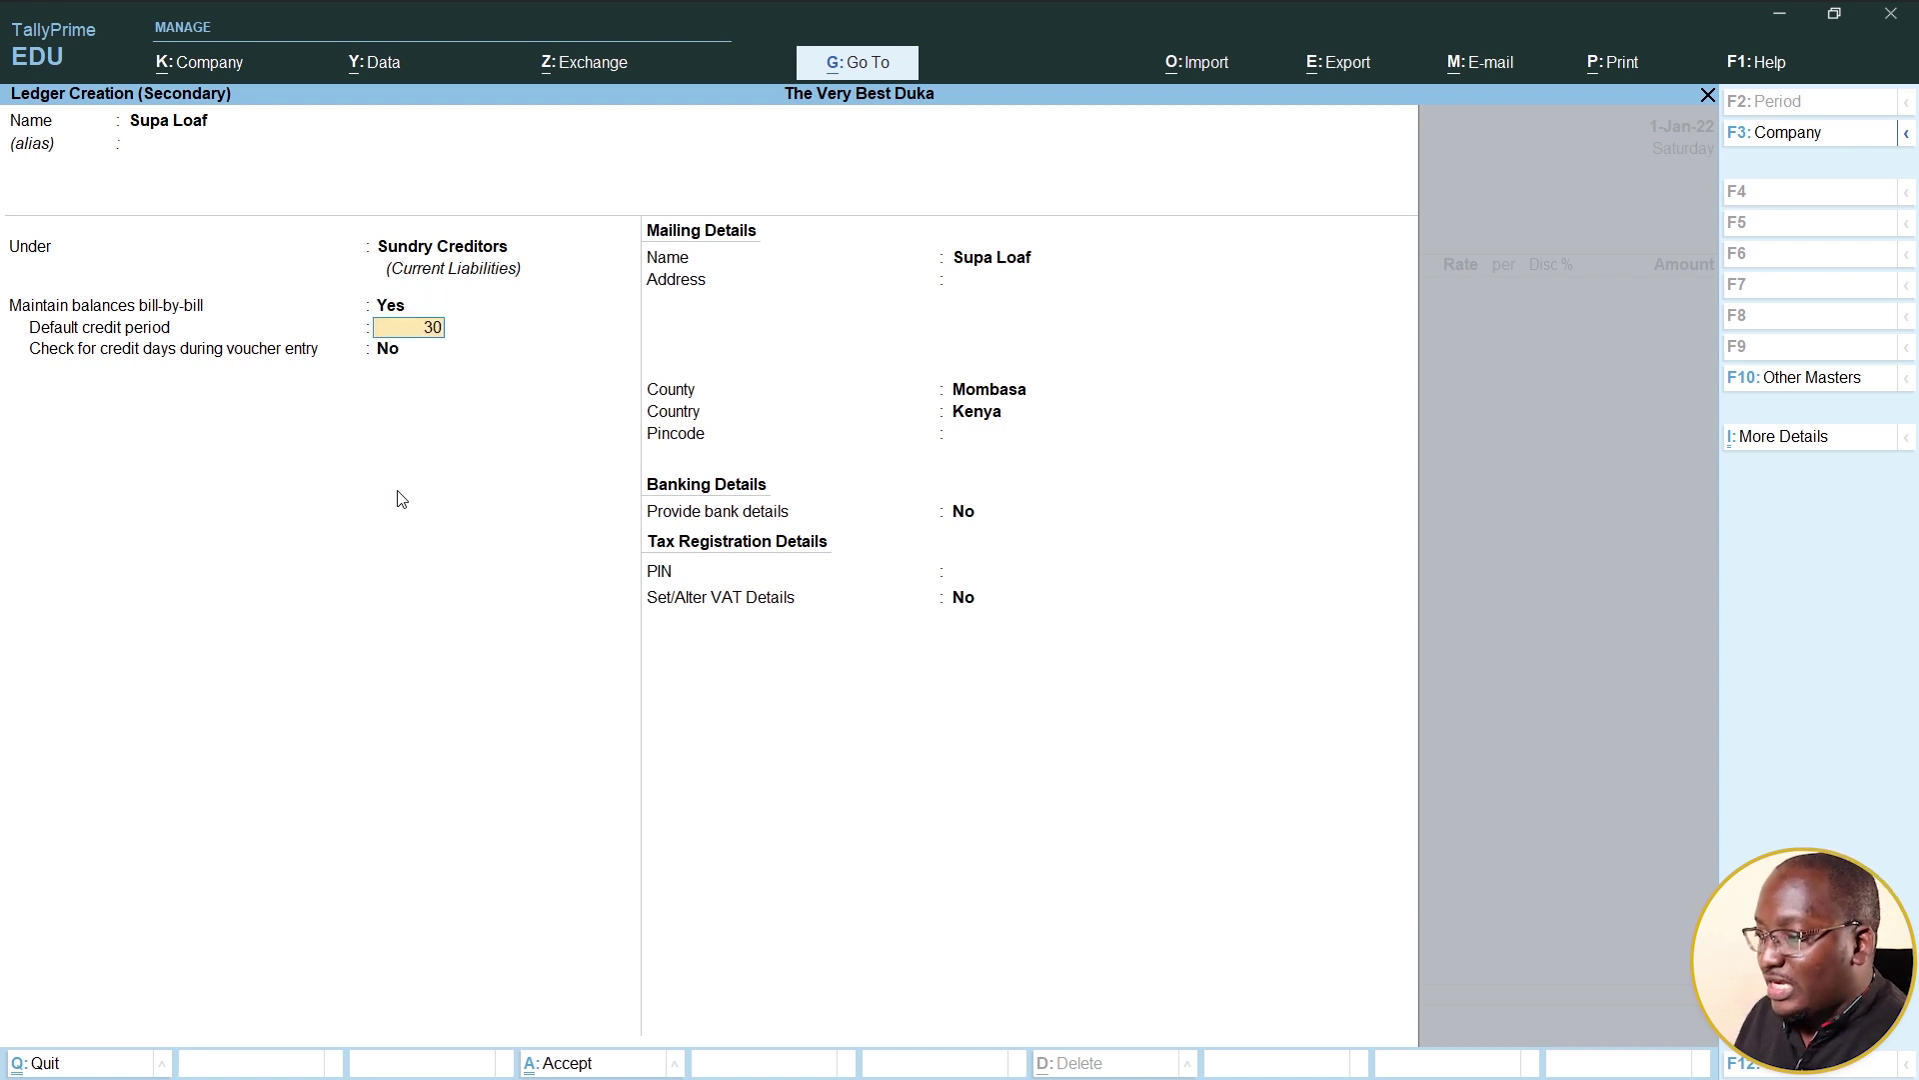
{"action": "key", "text": "Return"}
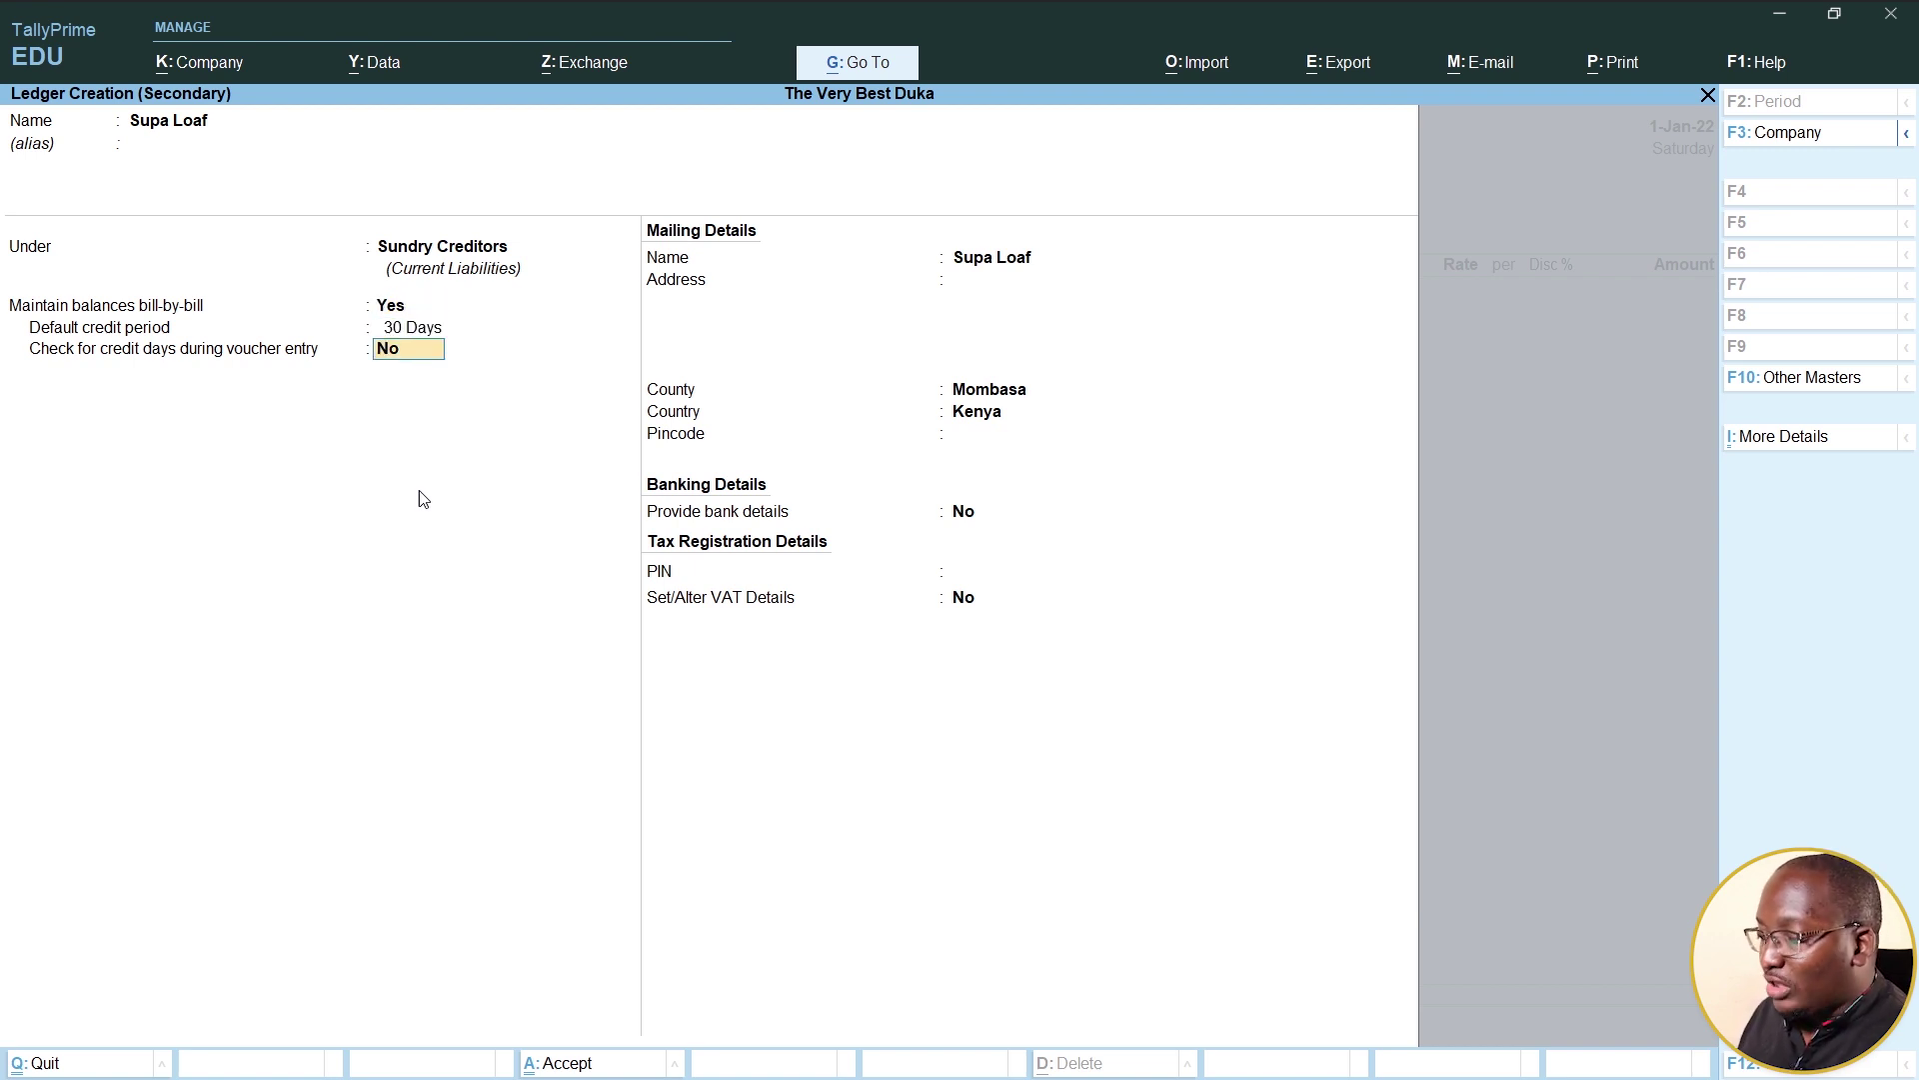
{"action": "key", "text": "Return"}
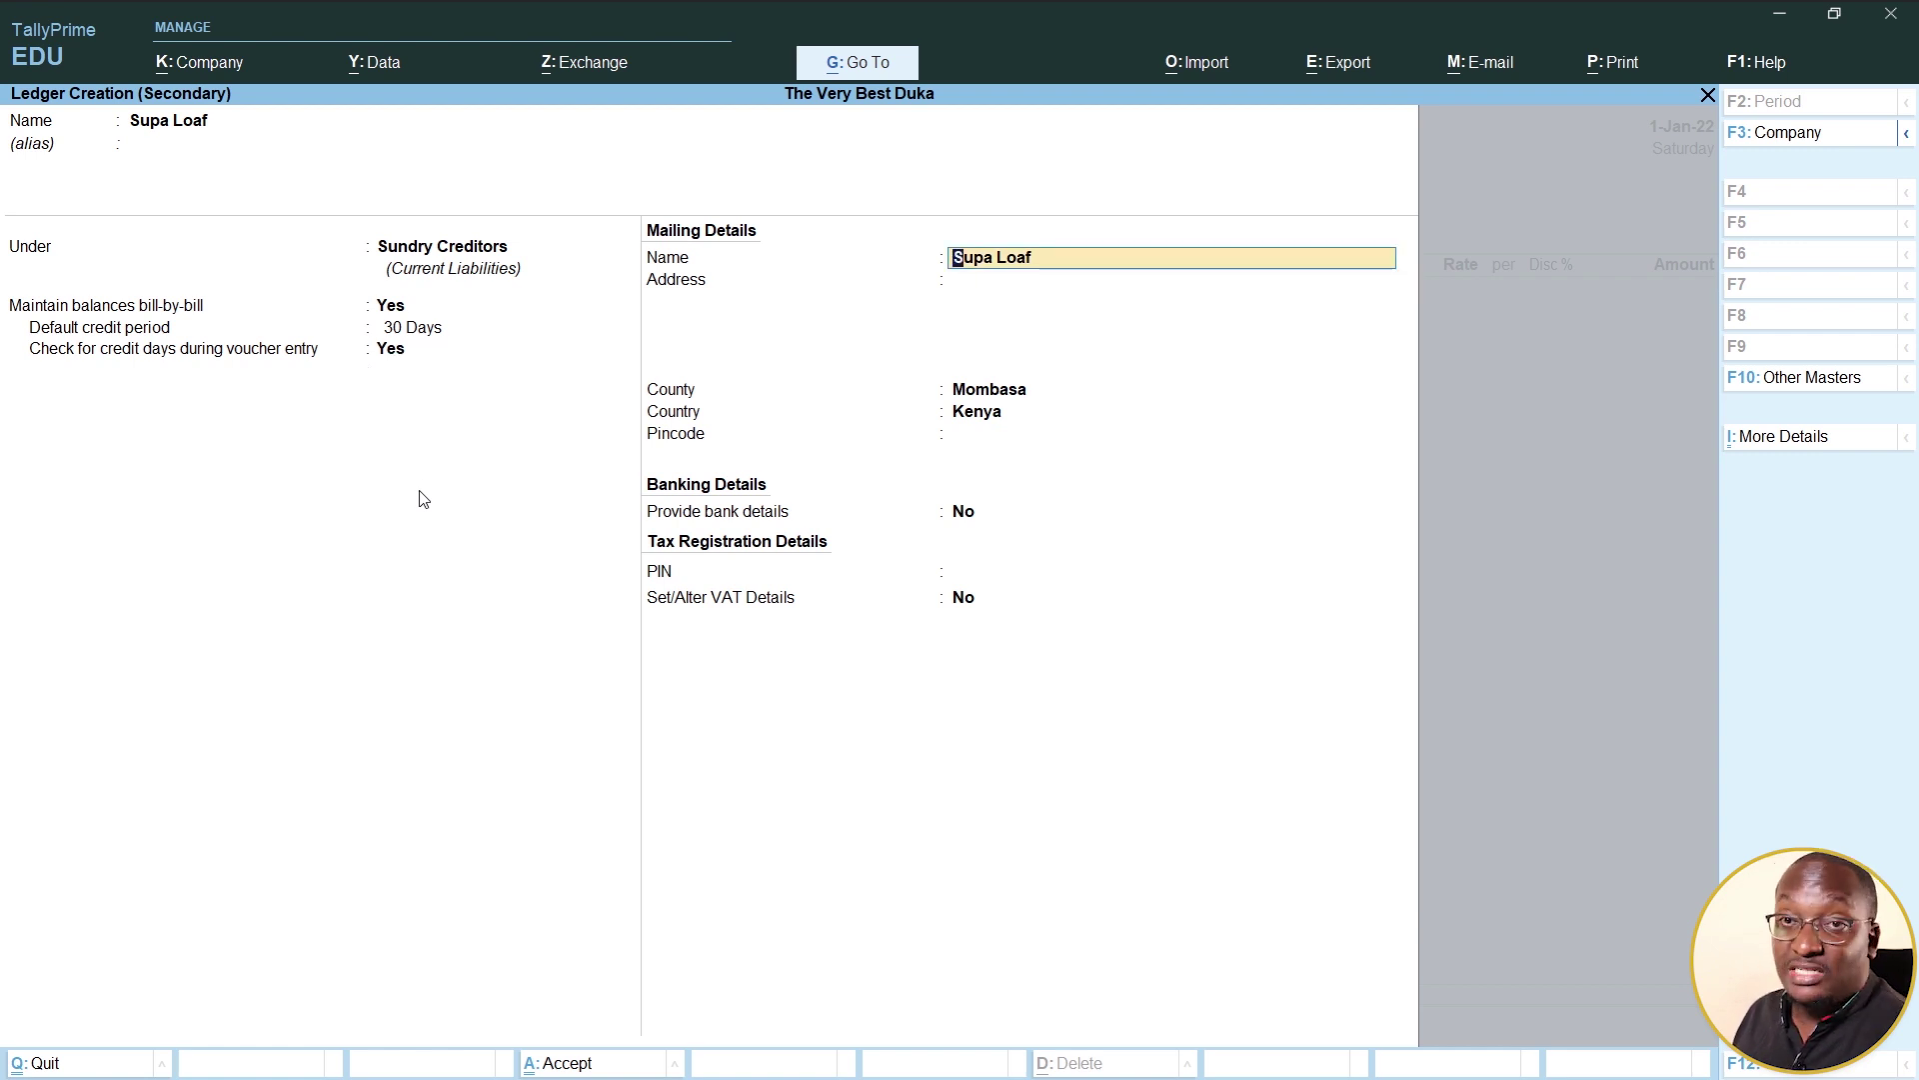
{"action": "key", "text": "Return"}
{"action": "key", "text": "Return"}
{"action": "key", "text": "Return"}
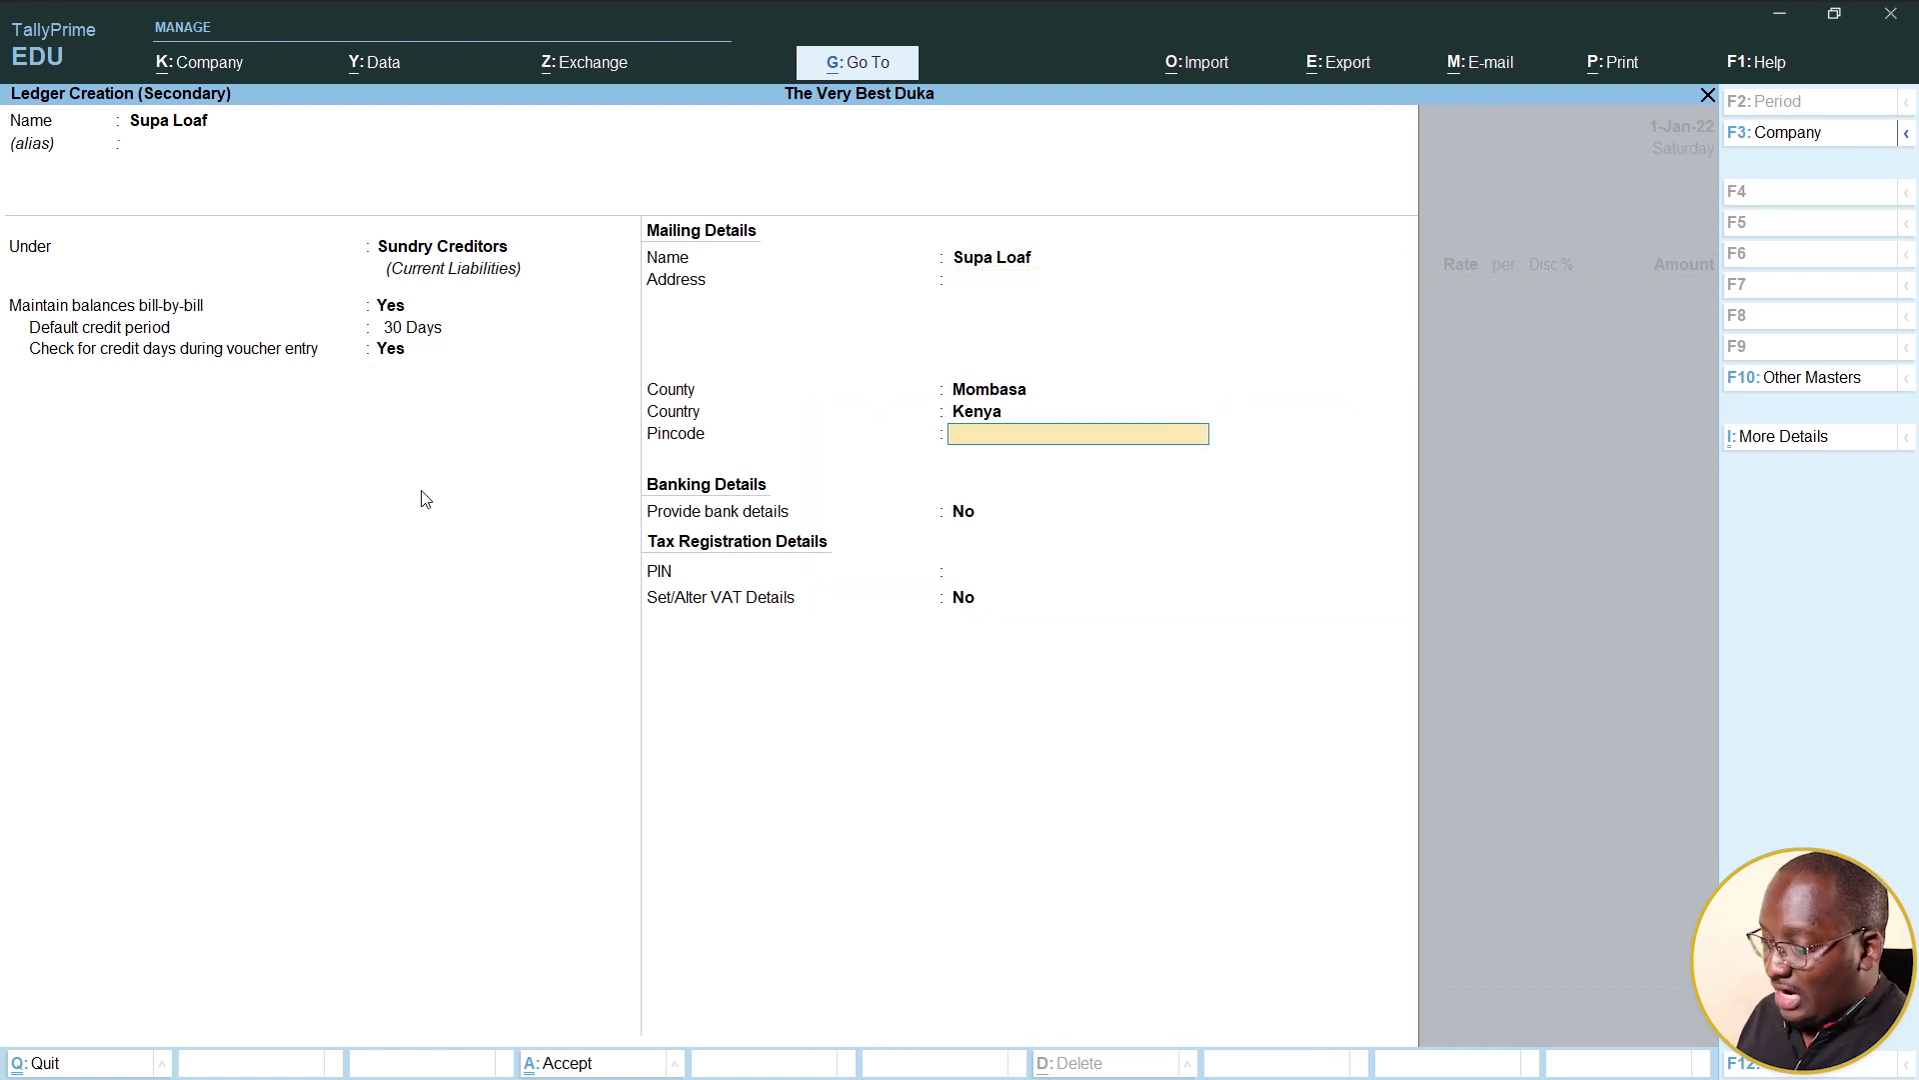
{"action": "key", "text": "Return"}
{"action": "key", "text": "ctrl+a"}
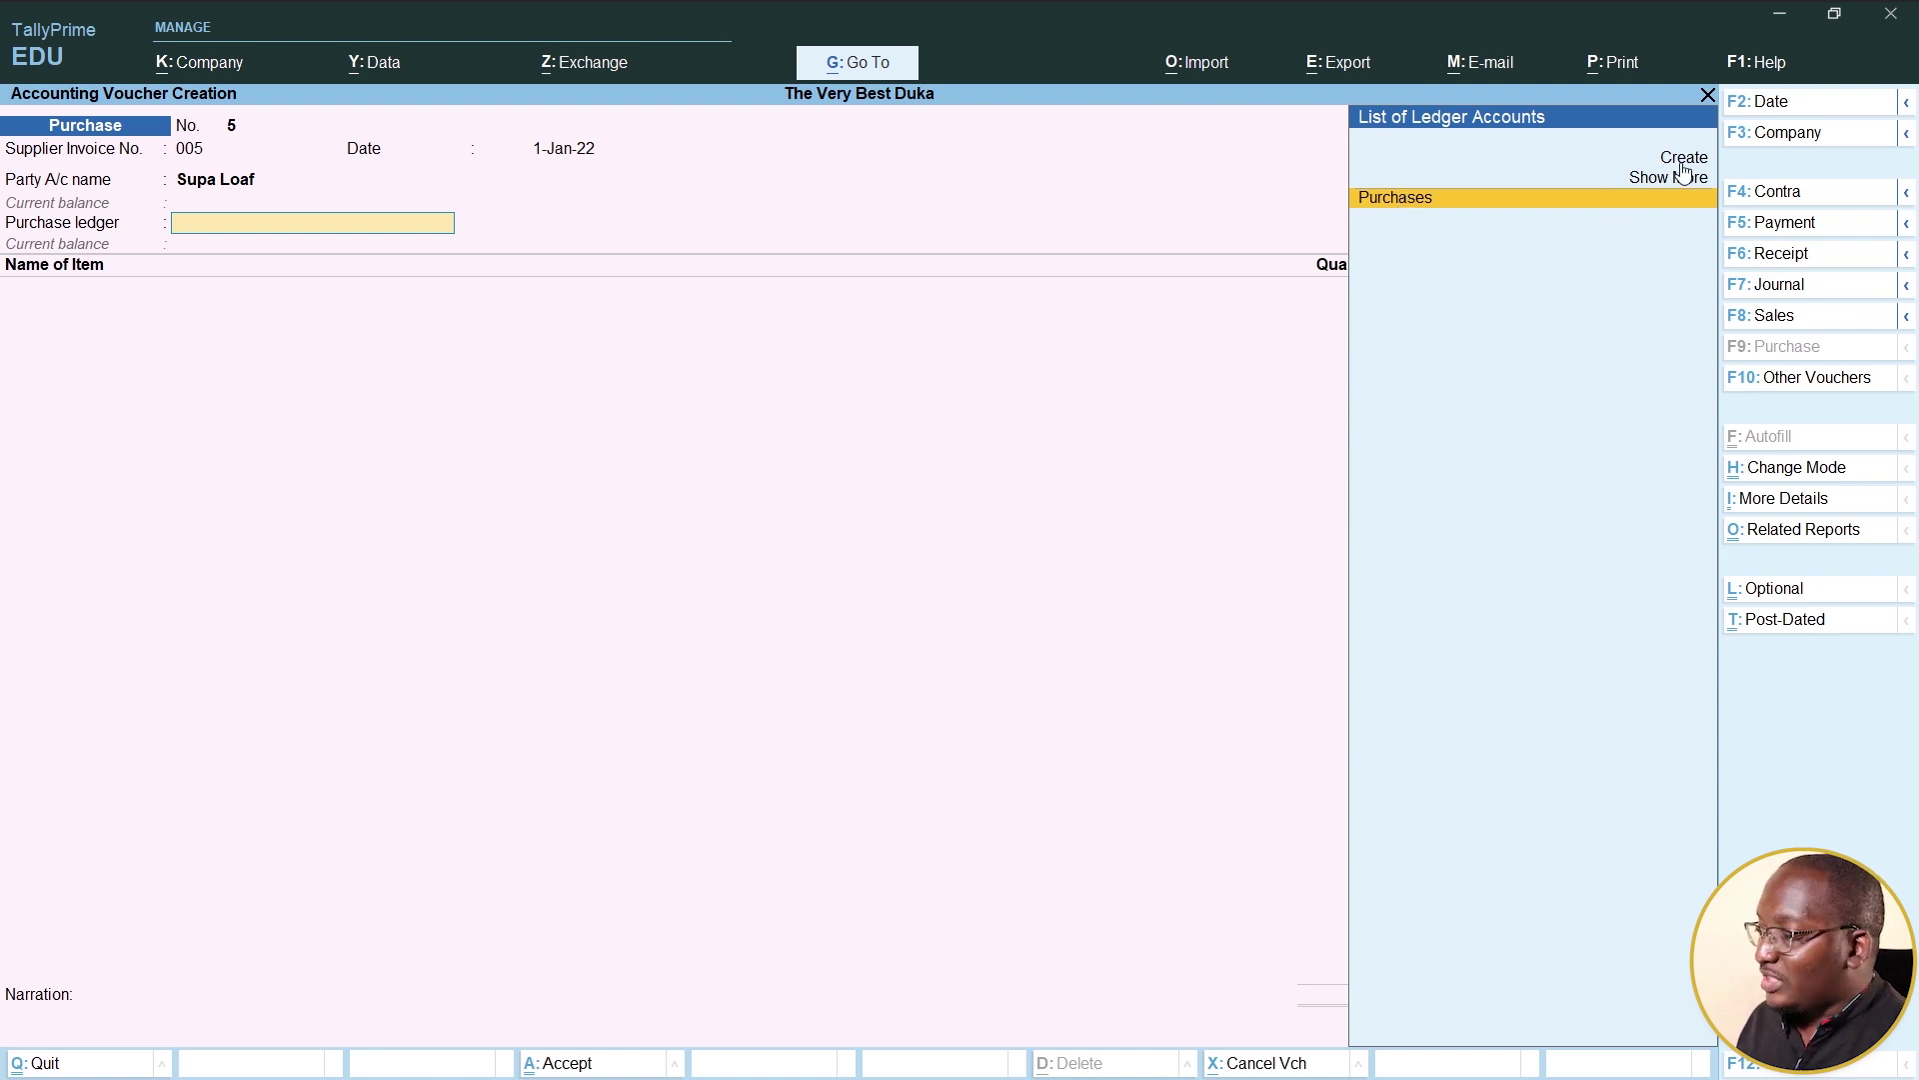
Set Purchases as the voucher's purchase ledger and begin creating a new stock item on the first item line
{"action": "left_click", "coordinate": [1381, 200]}
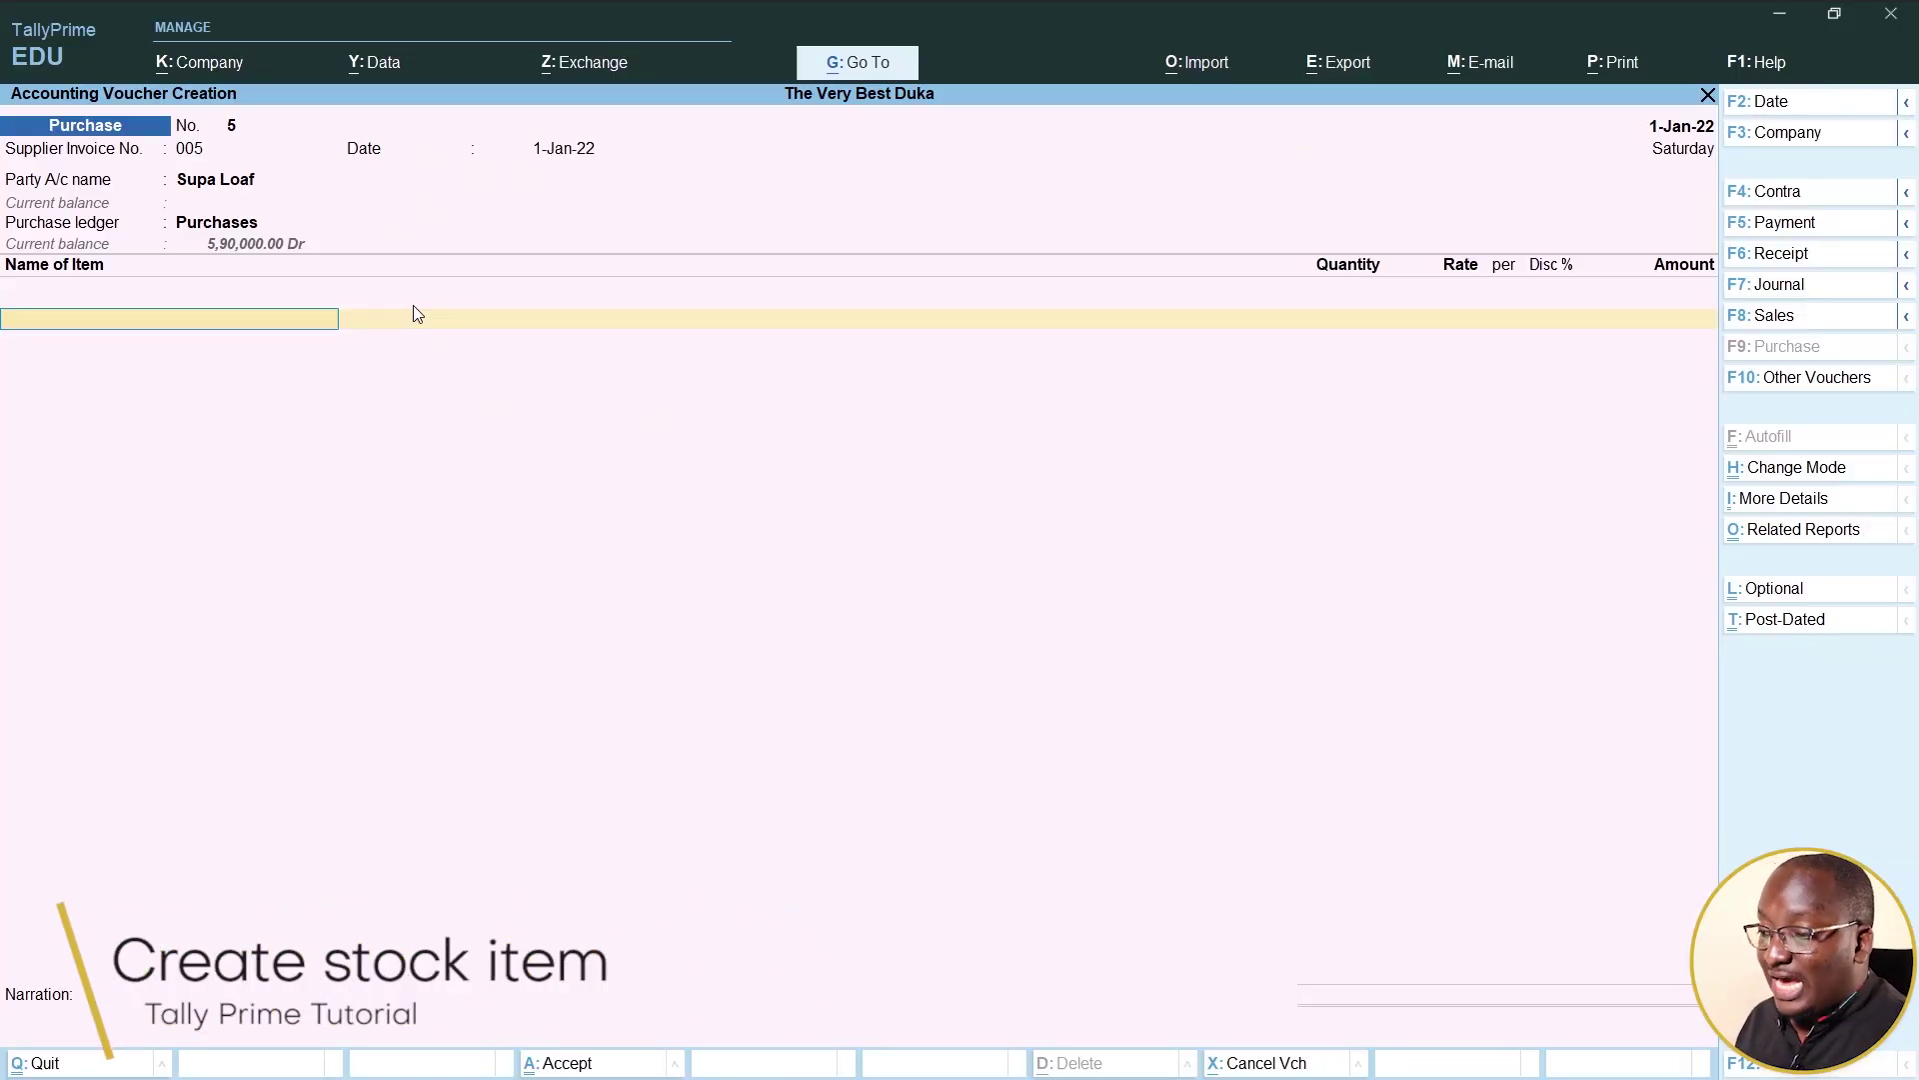
{"action": "key", "text": "ctrl"}
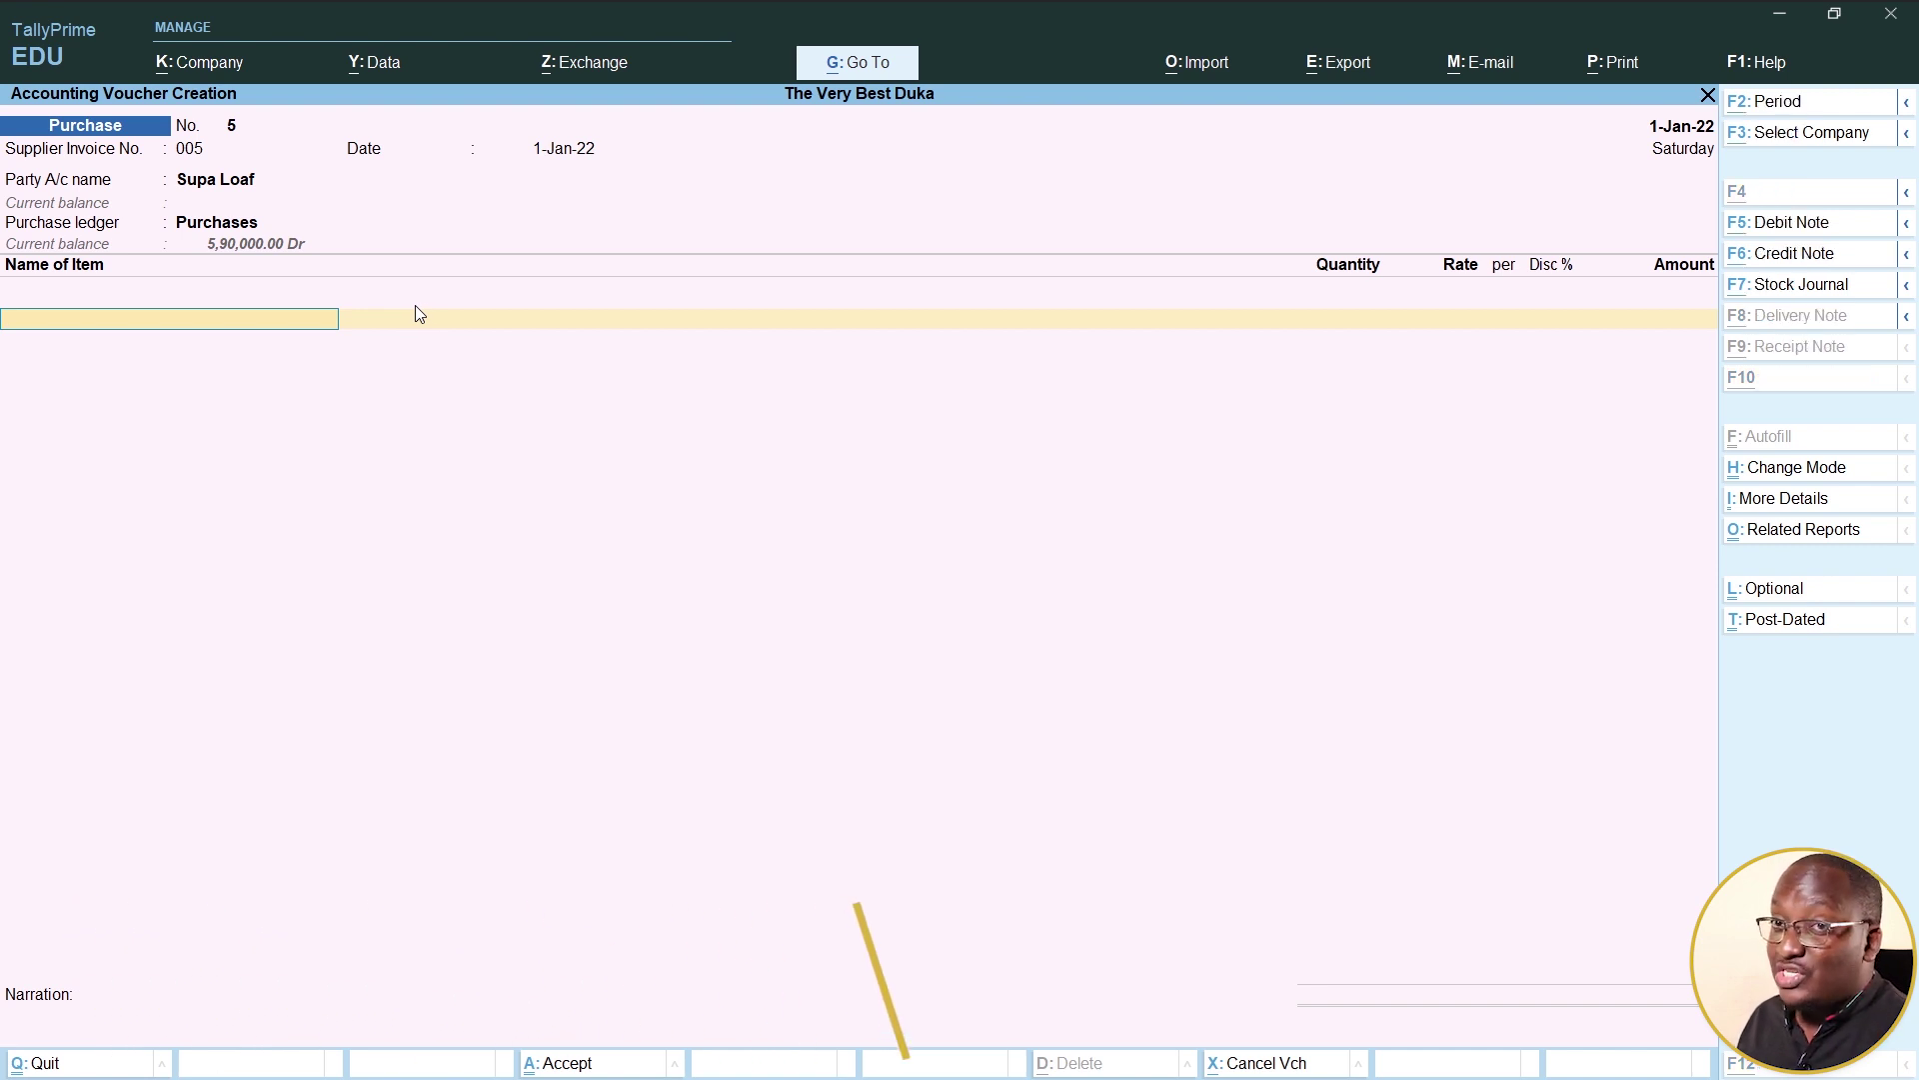
{"action": "key", "text": "alt+c"}
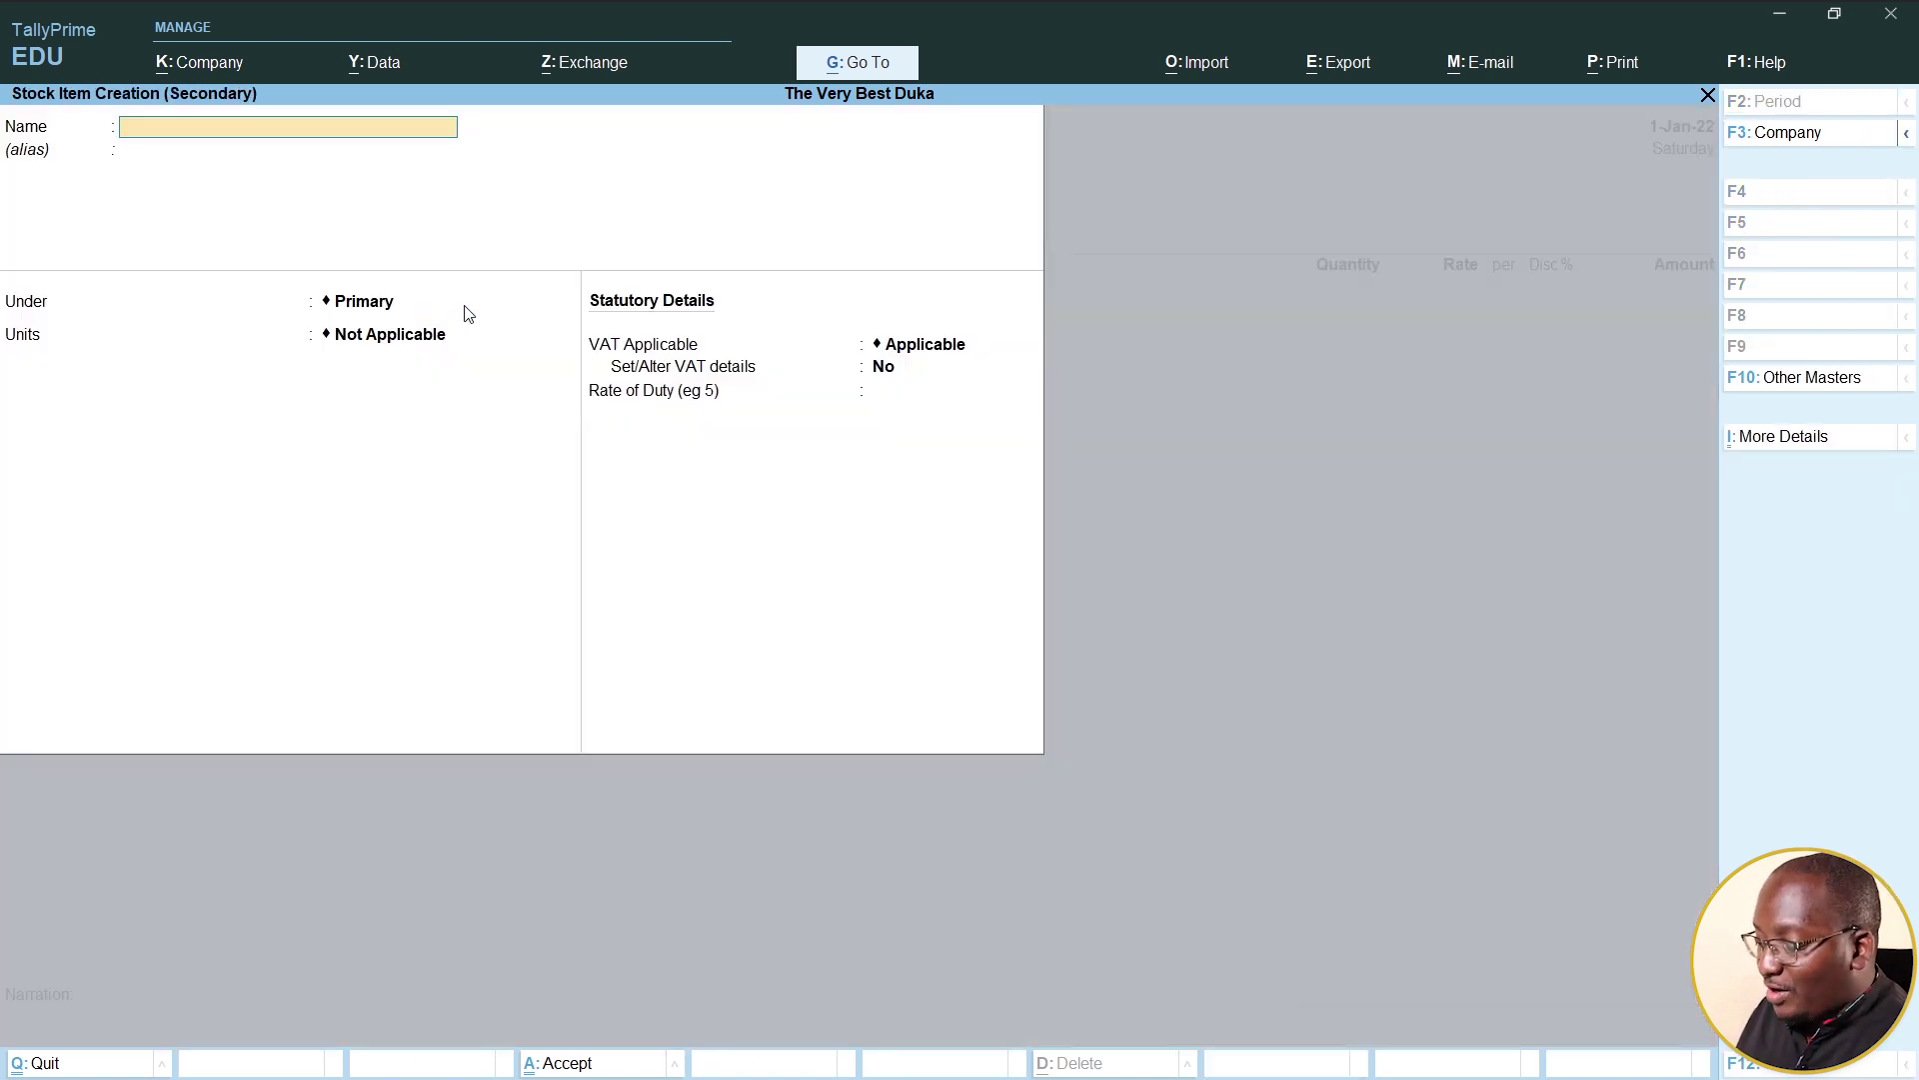
Name the stock item 500g White Bread, place it under Primary, and set its units to kg
{"action": "type", "text": "500"}
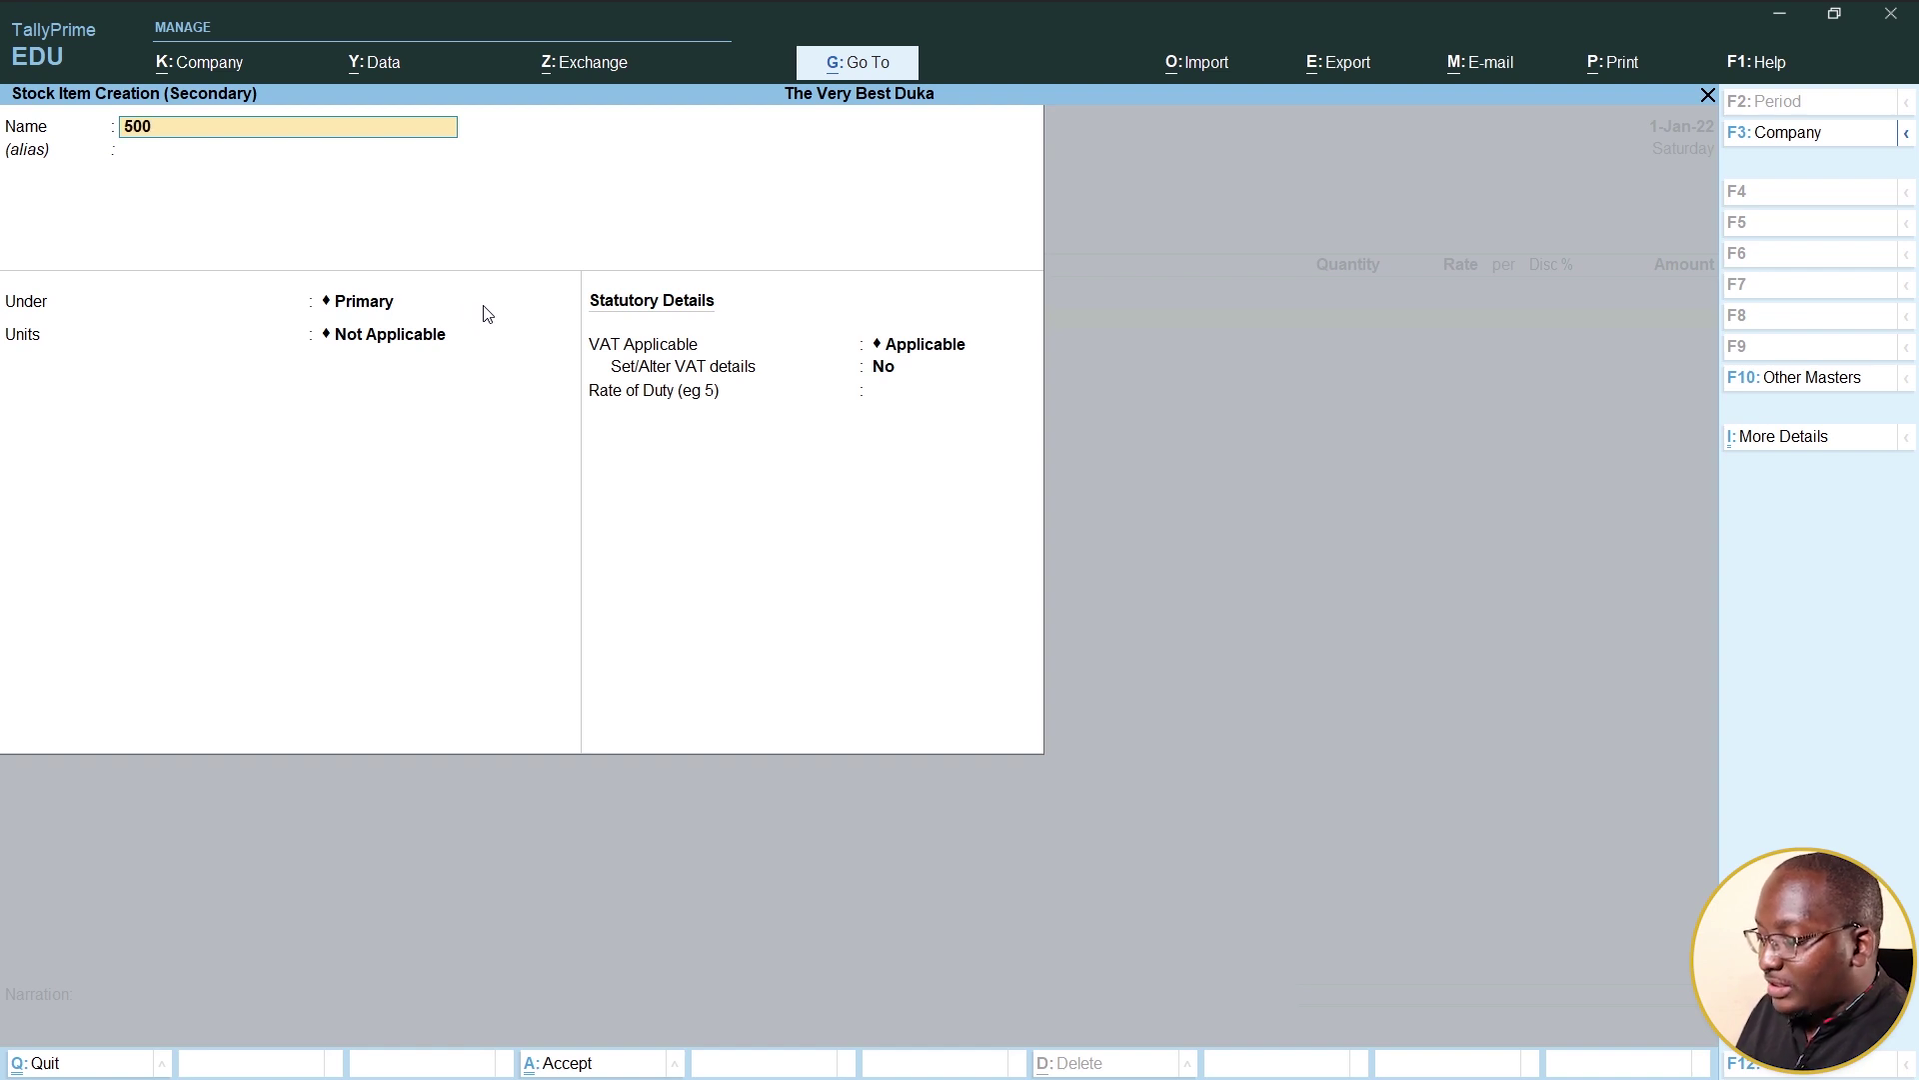
{"action": "type", "text": "g White Bread"}
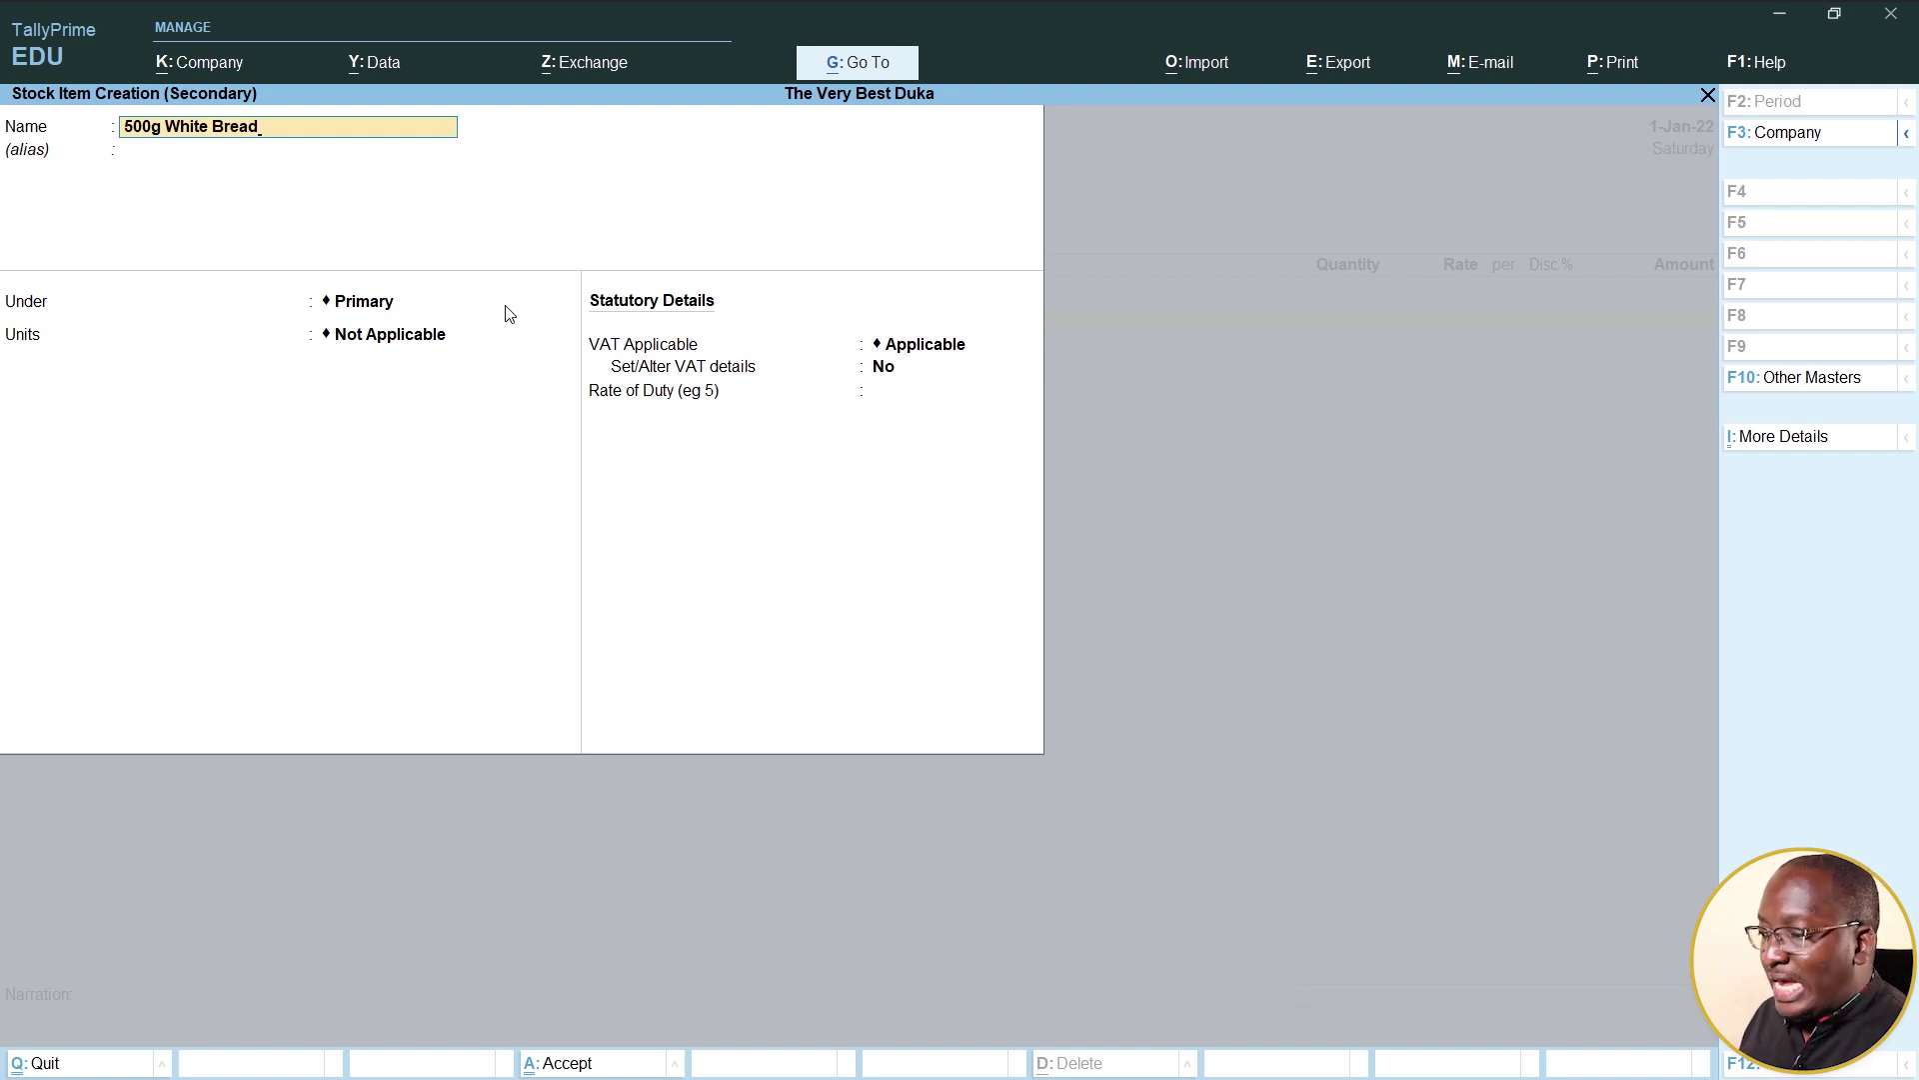
{"action": "key", "text": "Return"}
{"action": "key", "text": "Return"}
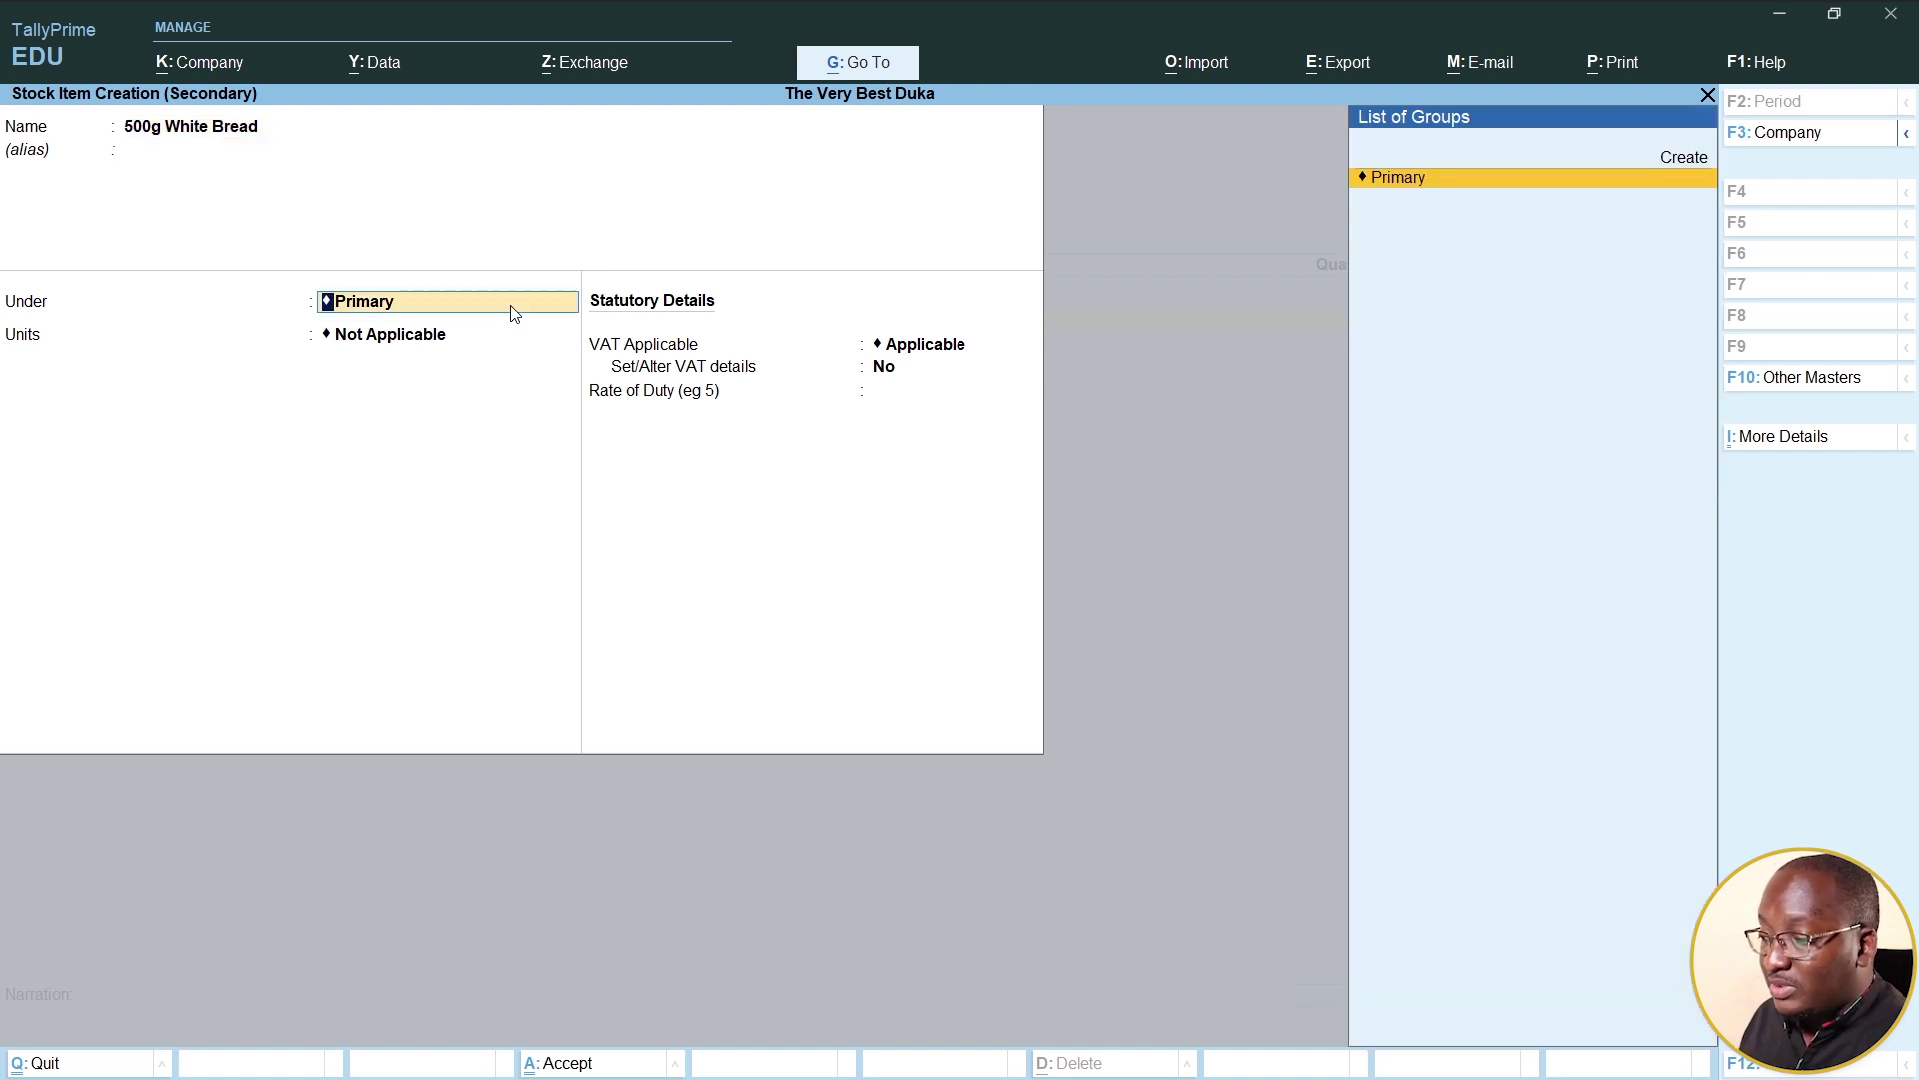
{"action": "key", "text": "Return"}
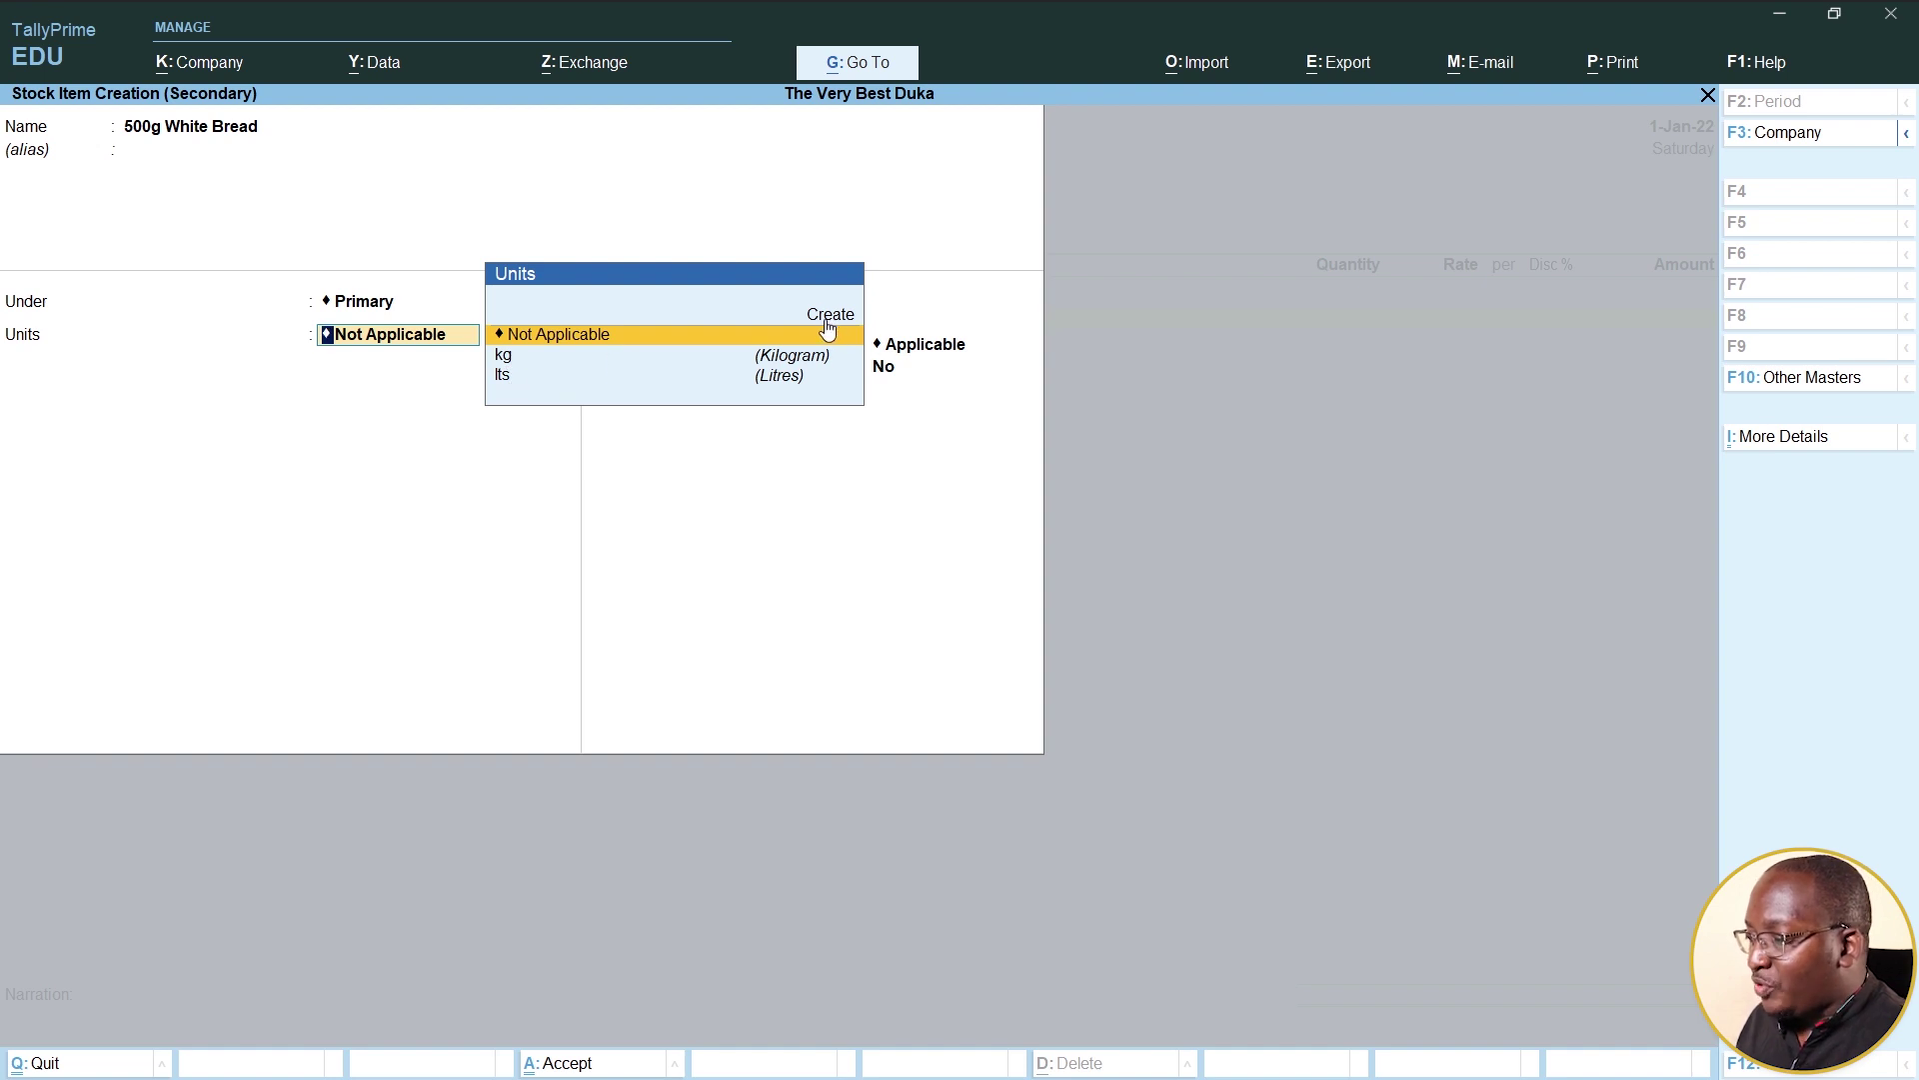
{"action": "left_click", "coordinate": [506, 360]}
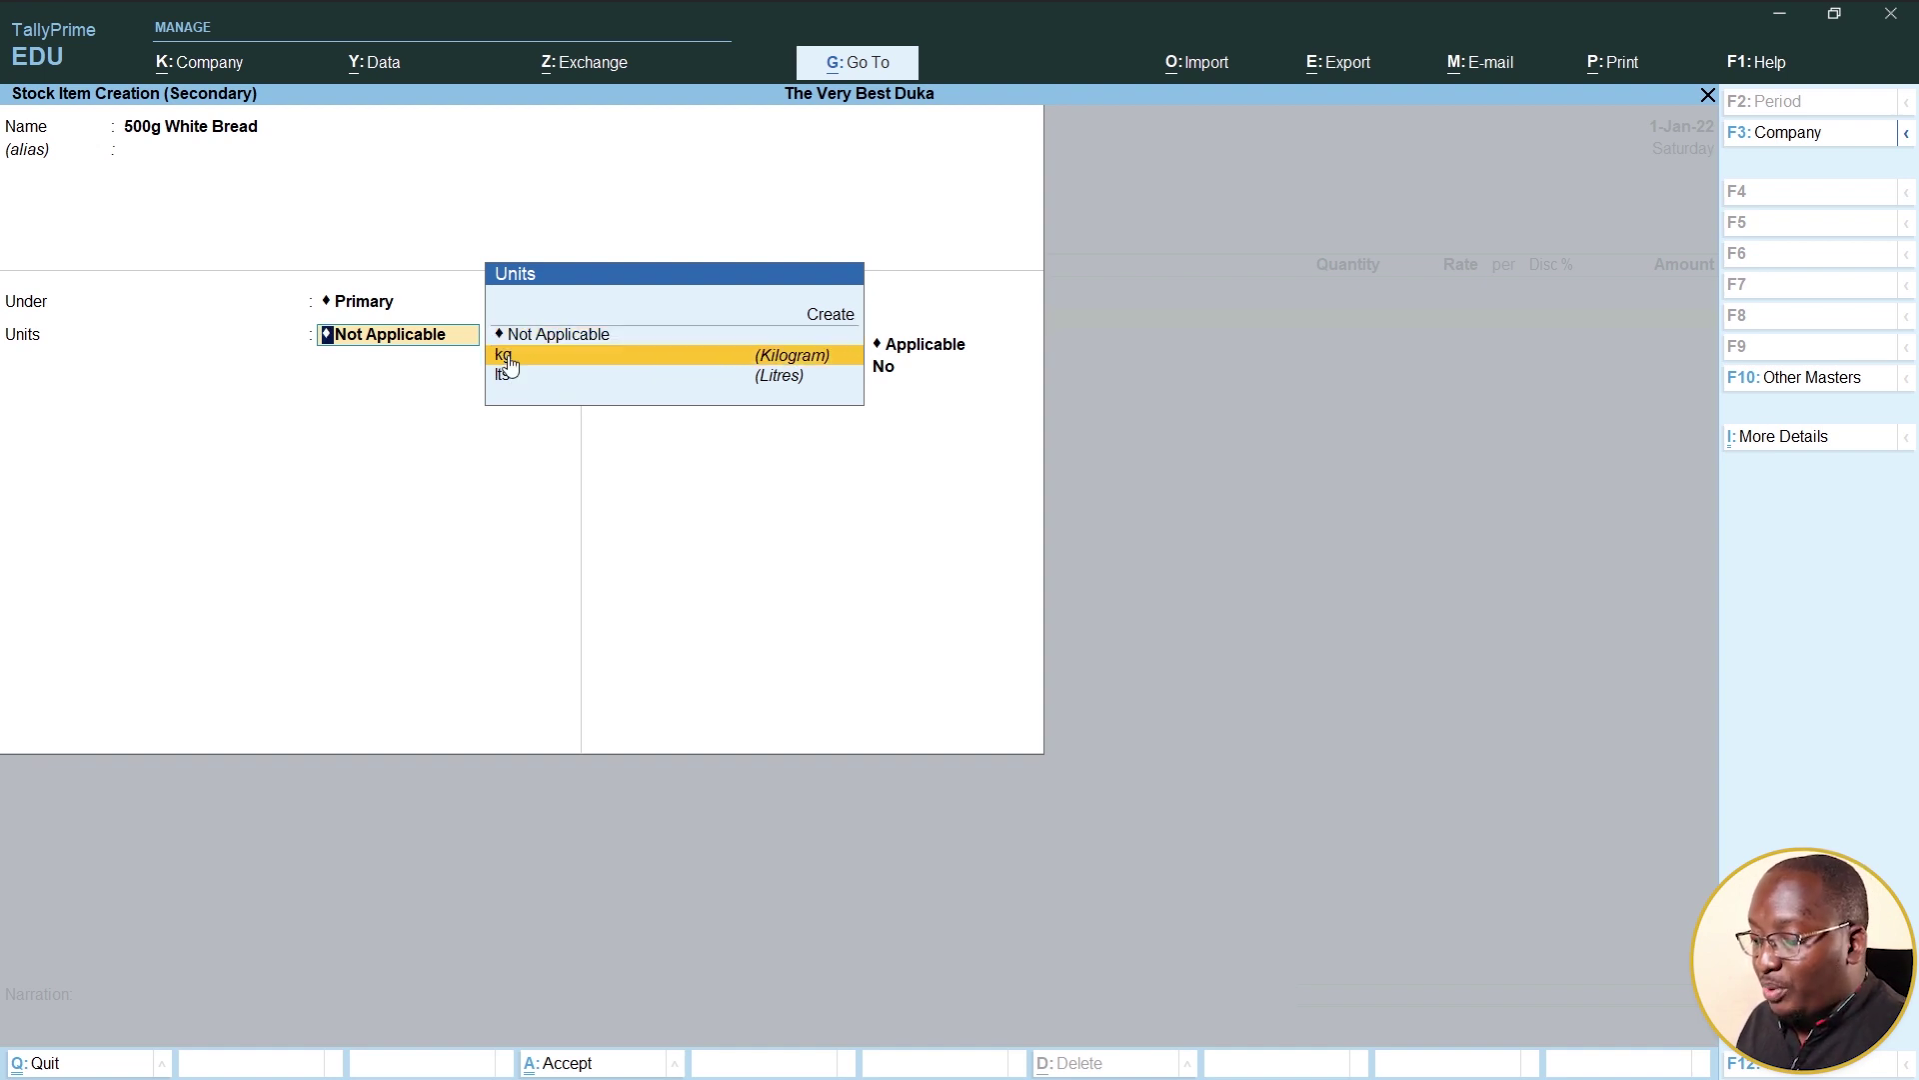
{"action": "left_click", "coordinate": [518, 360]}
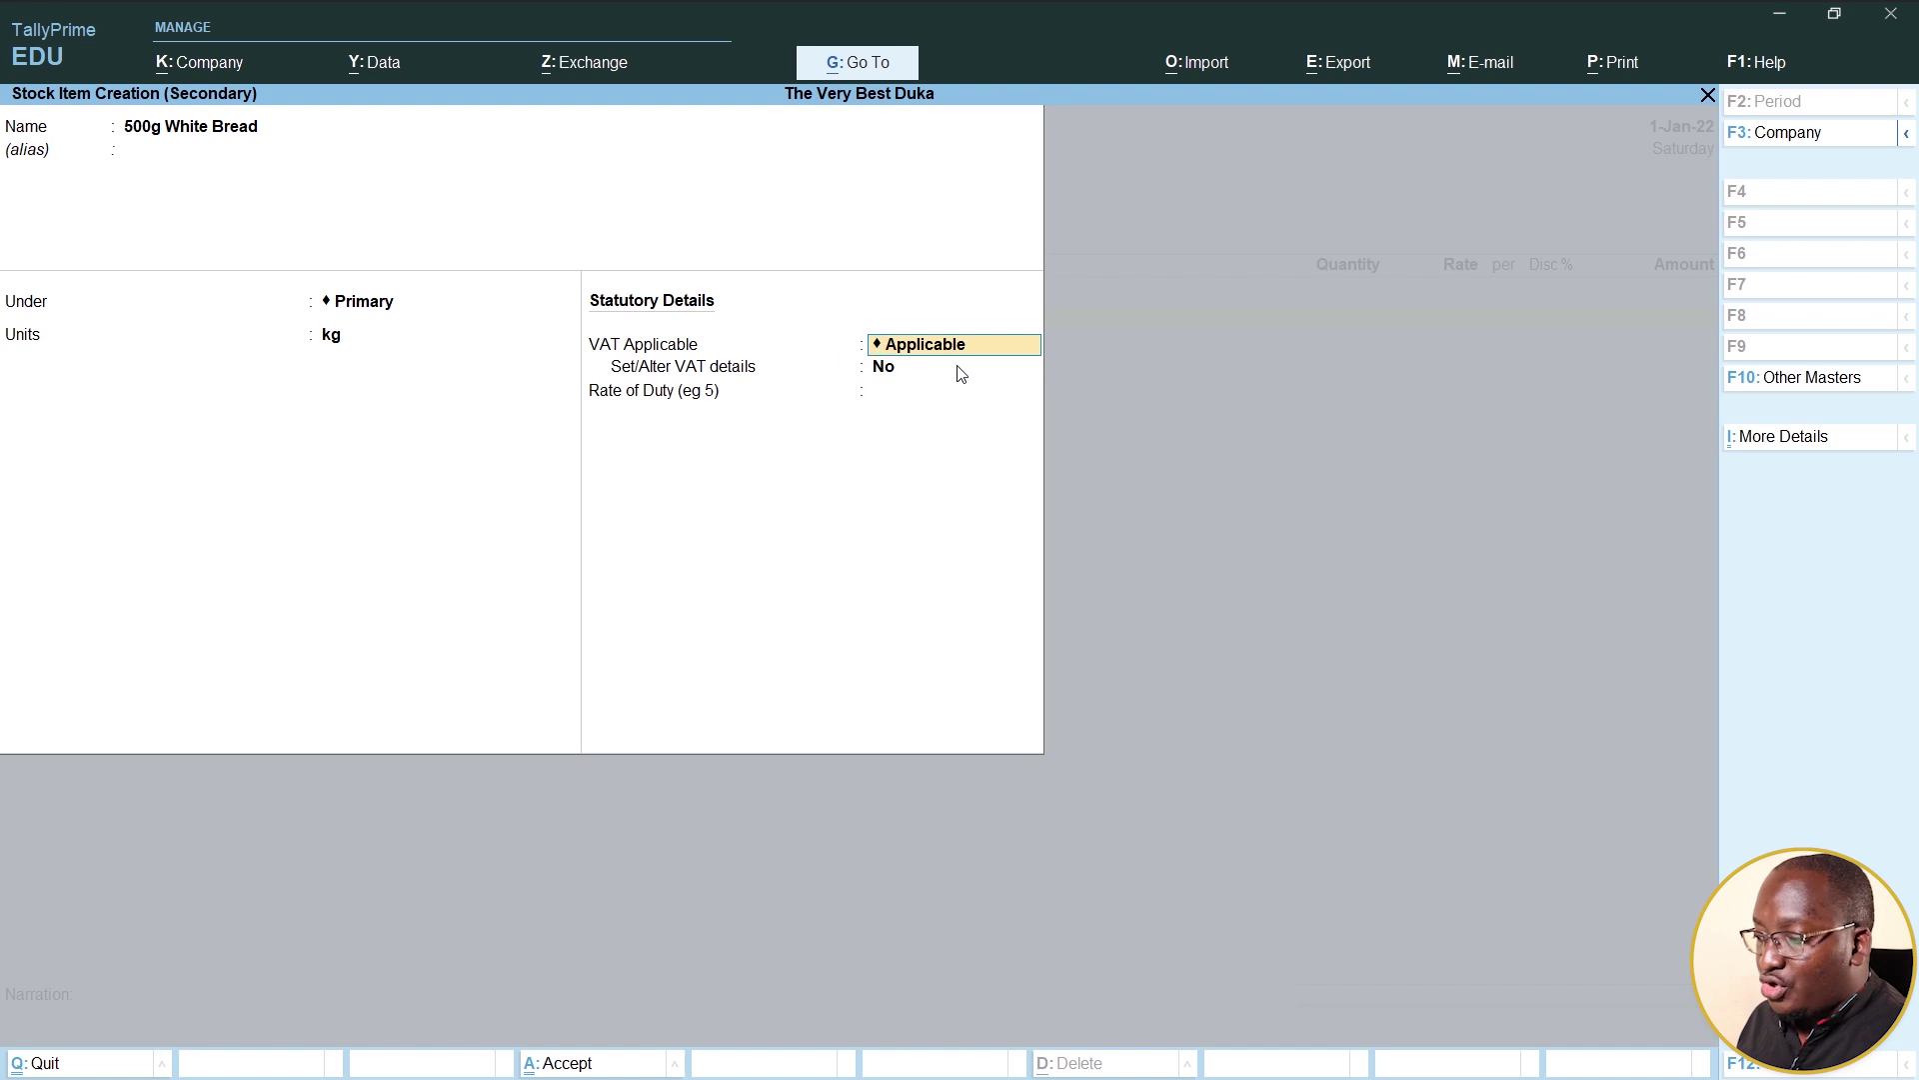
Keep VAT as Applicable with Set/Alter VAT details at No, and save the bread stock item
{"action": "key", "text": "Return"}
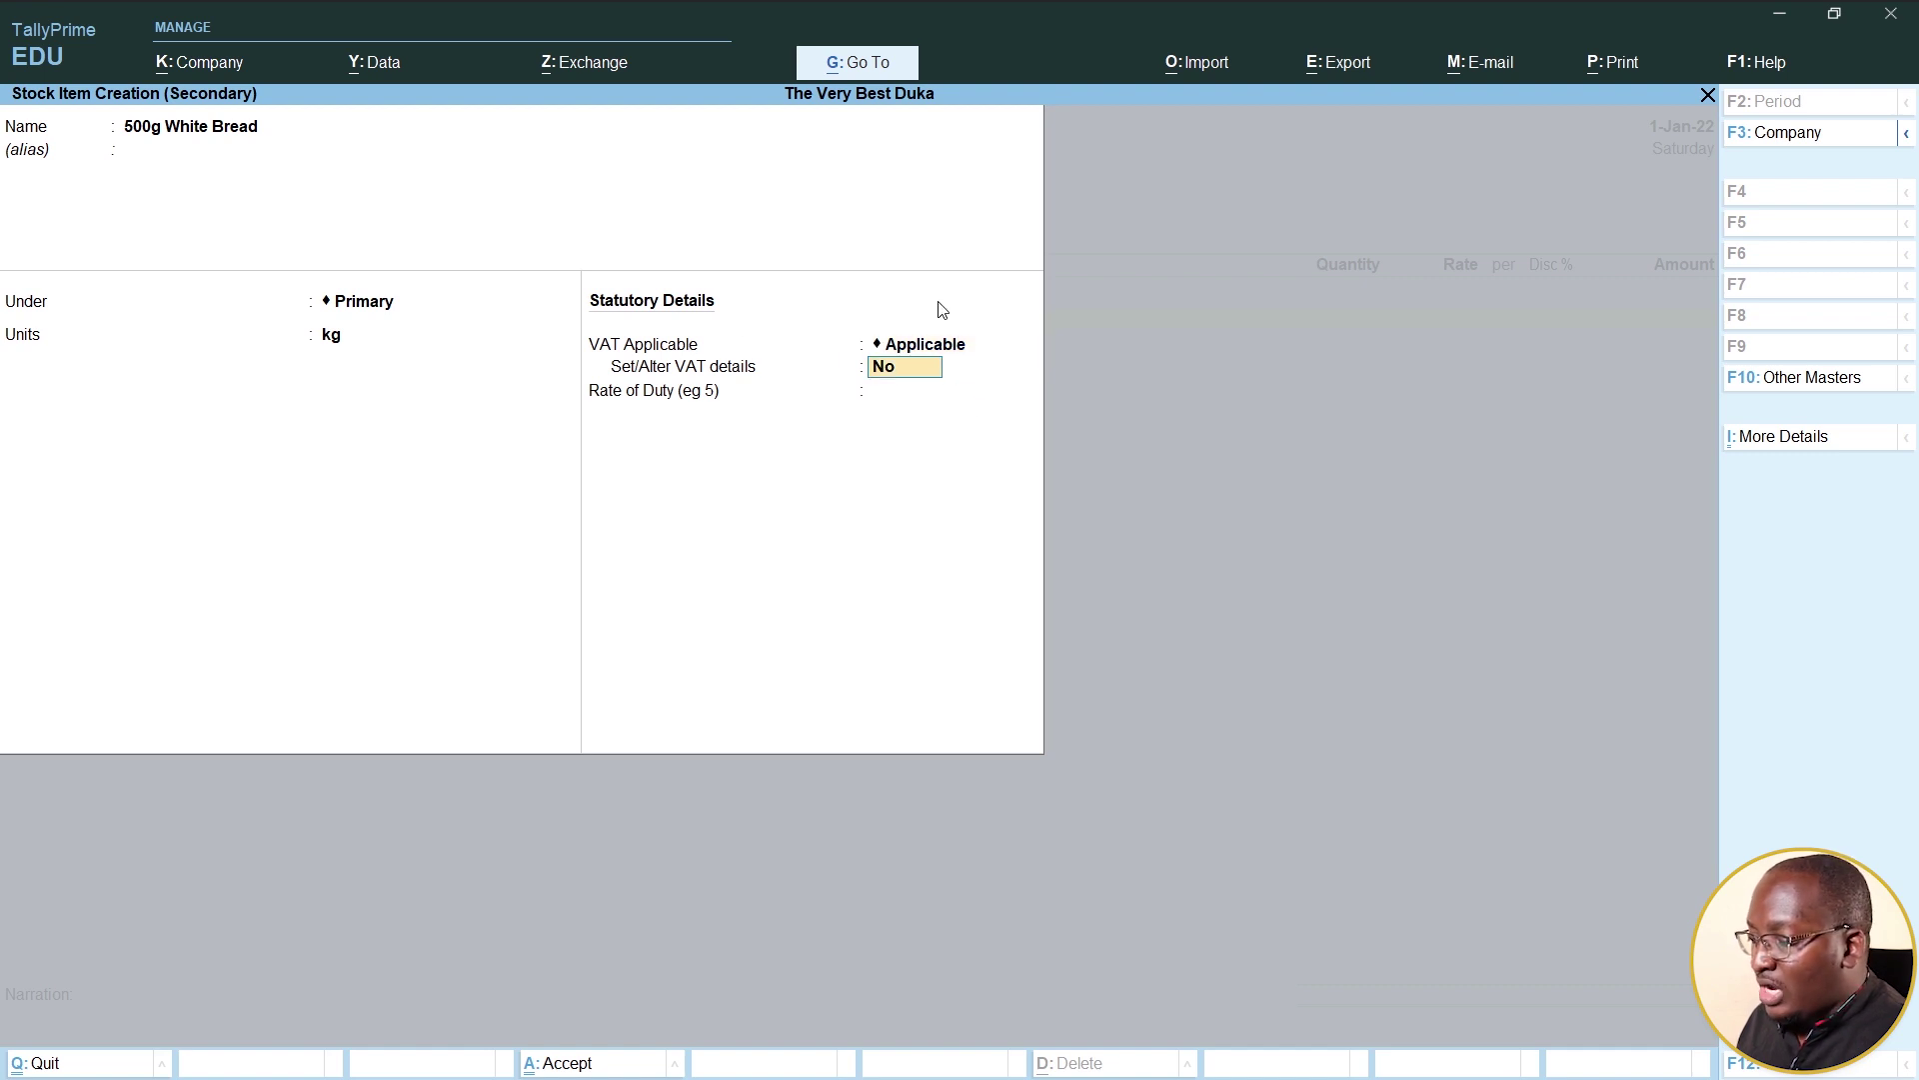
{"action": "key", "text": "Return"}
{"action": "key", "text": "Return"}
{"action": "left_click", "coordinate": [937, 740]}
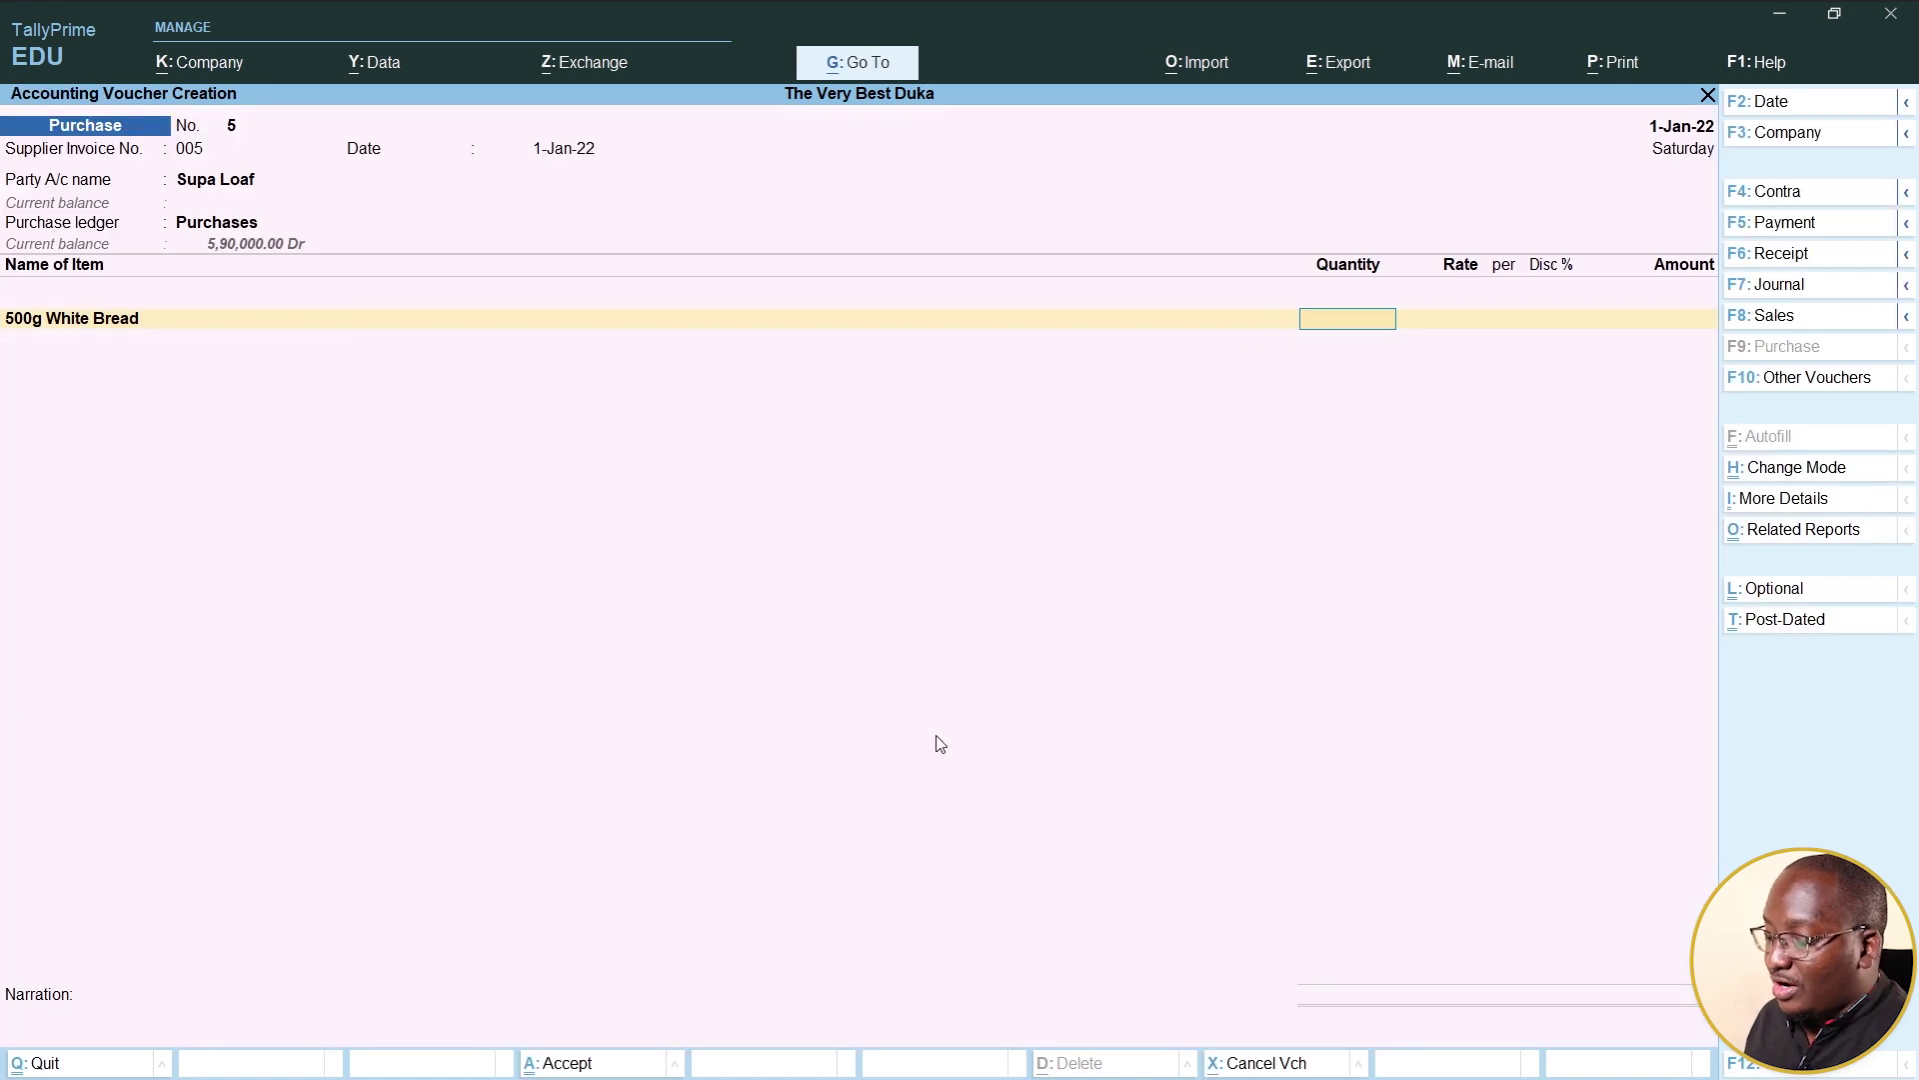
Enter 1,000 kg of the bread at a rate of 60 and save the purchase voucher
{"action": "type", "text": "1000"}
{"action": "key", "text": "Return"}
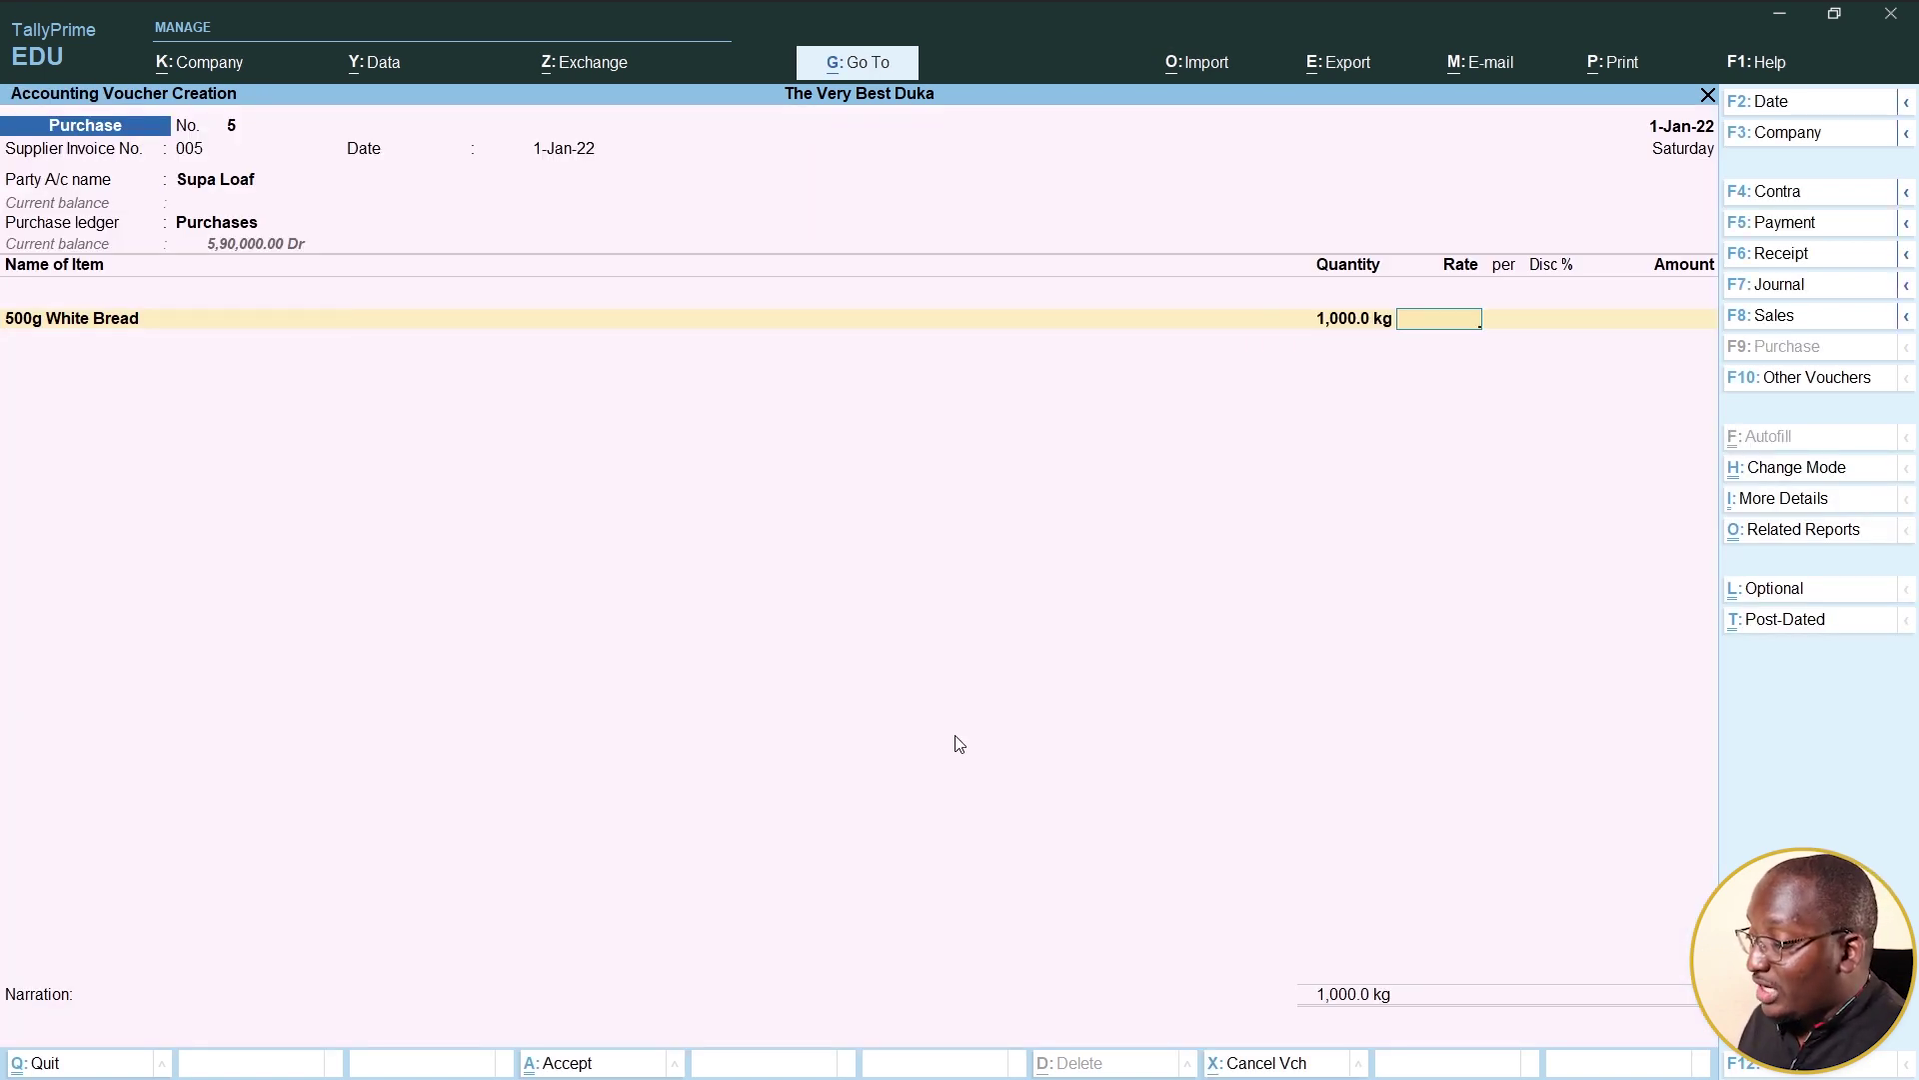
{"action": "type", "text": "6"}
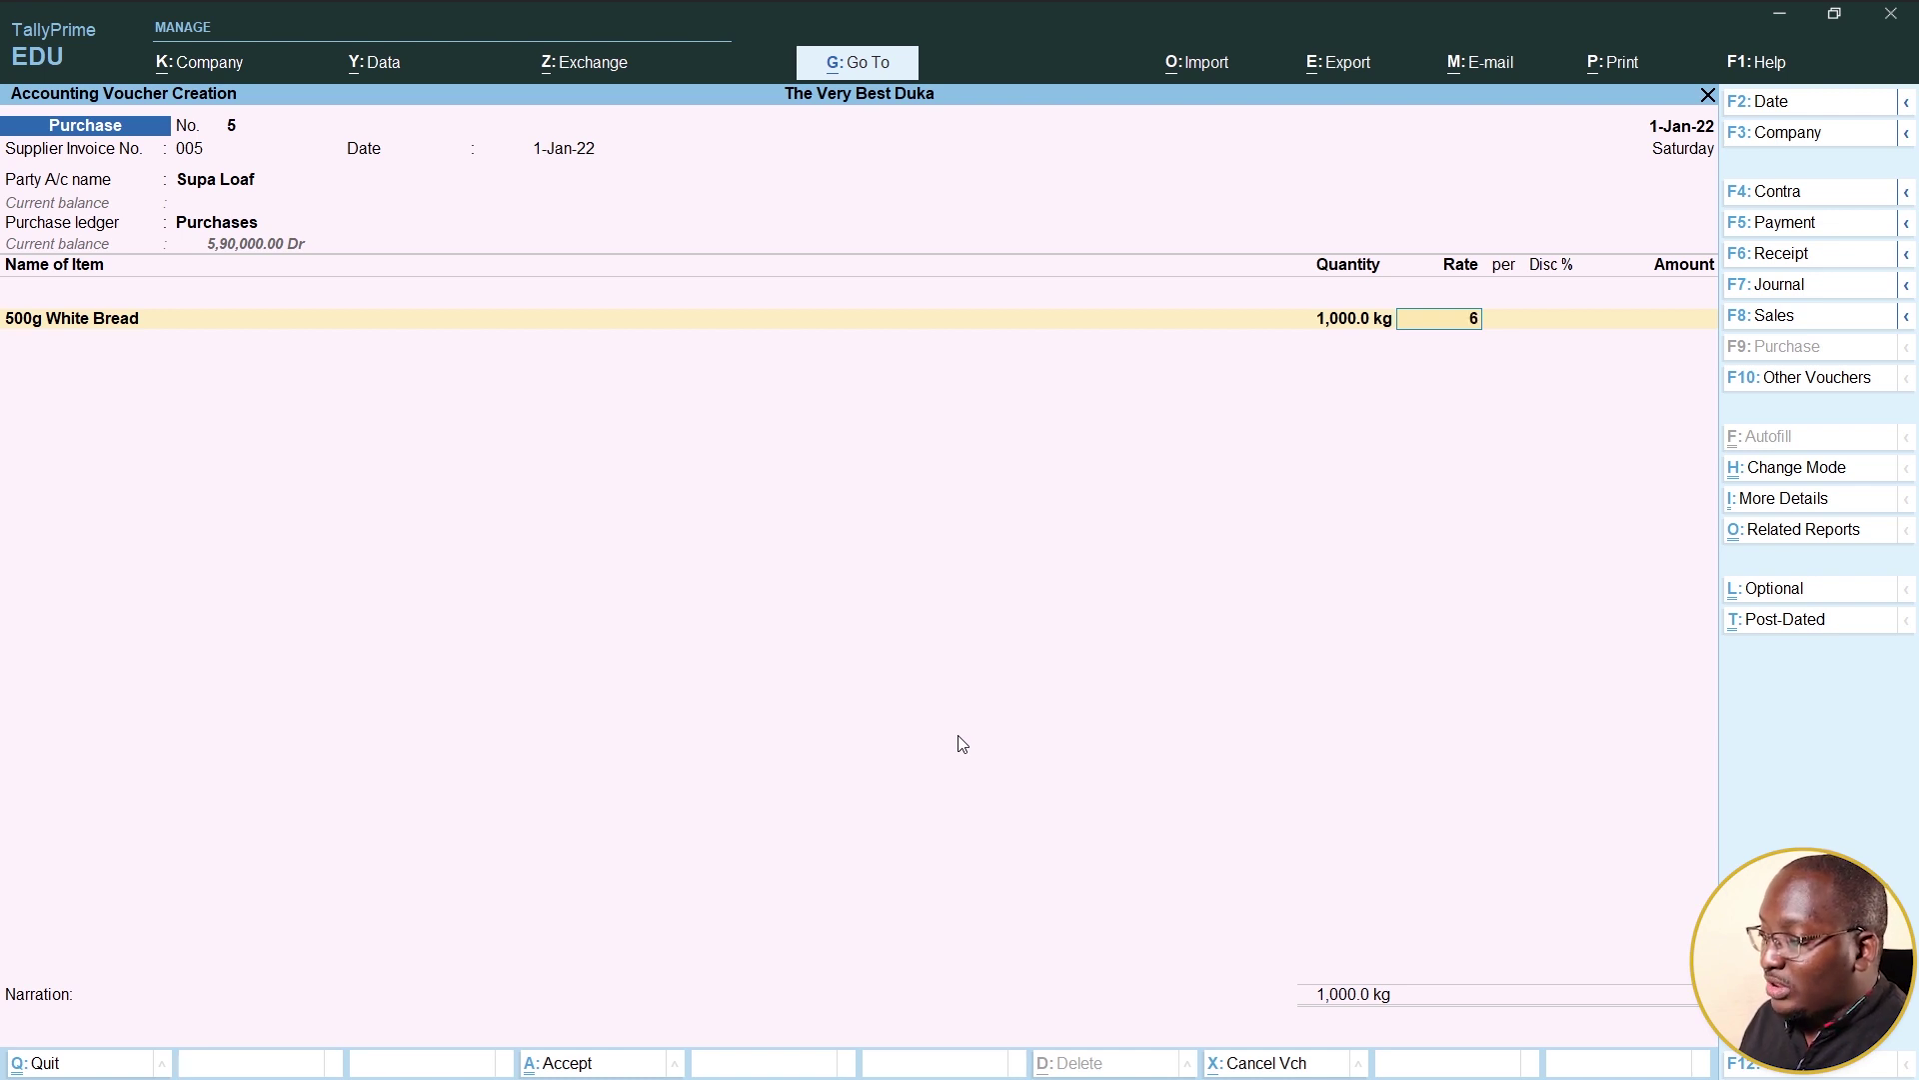
{"action": "type", "text": "0"}
{"action": "key", "text": "Return"}
{"action": "key", "text": "Return"}
{"action": "key", "text": "Return"}
{"action": "key", "text": "Return"}
{"action": "left_click", "coordinate": [583, 1065]}
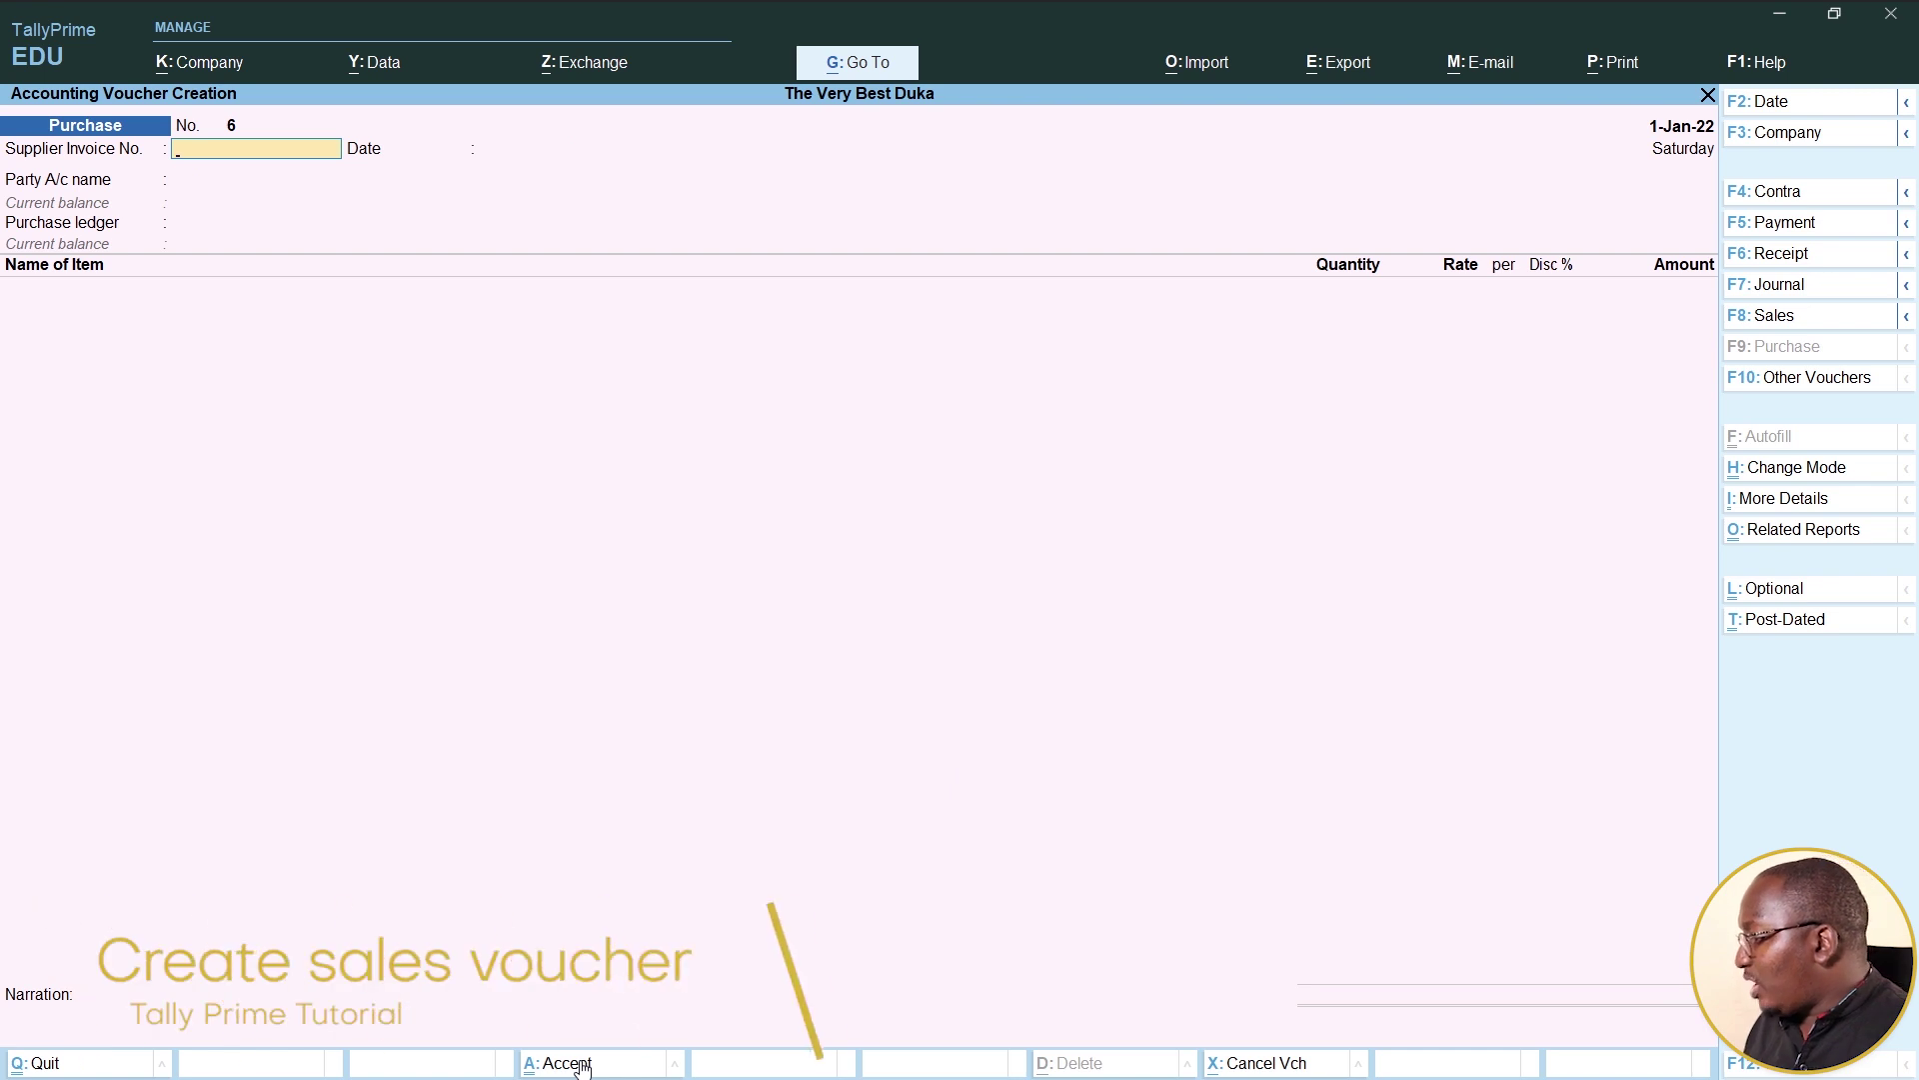
Start a sales voucher and begin a new party ledger named Customer A
{"action": "key", "text": "F8"}
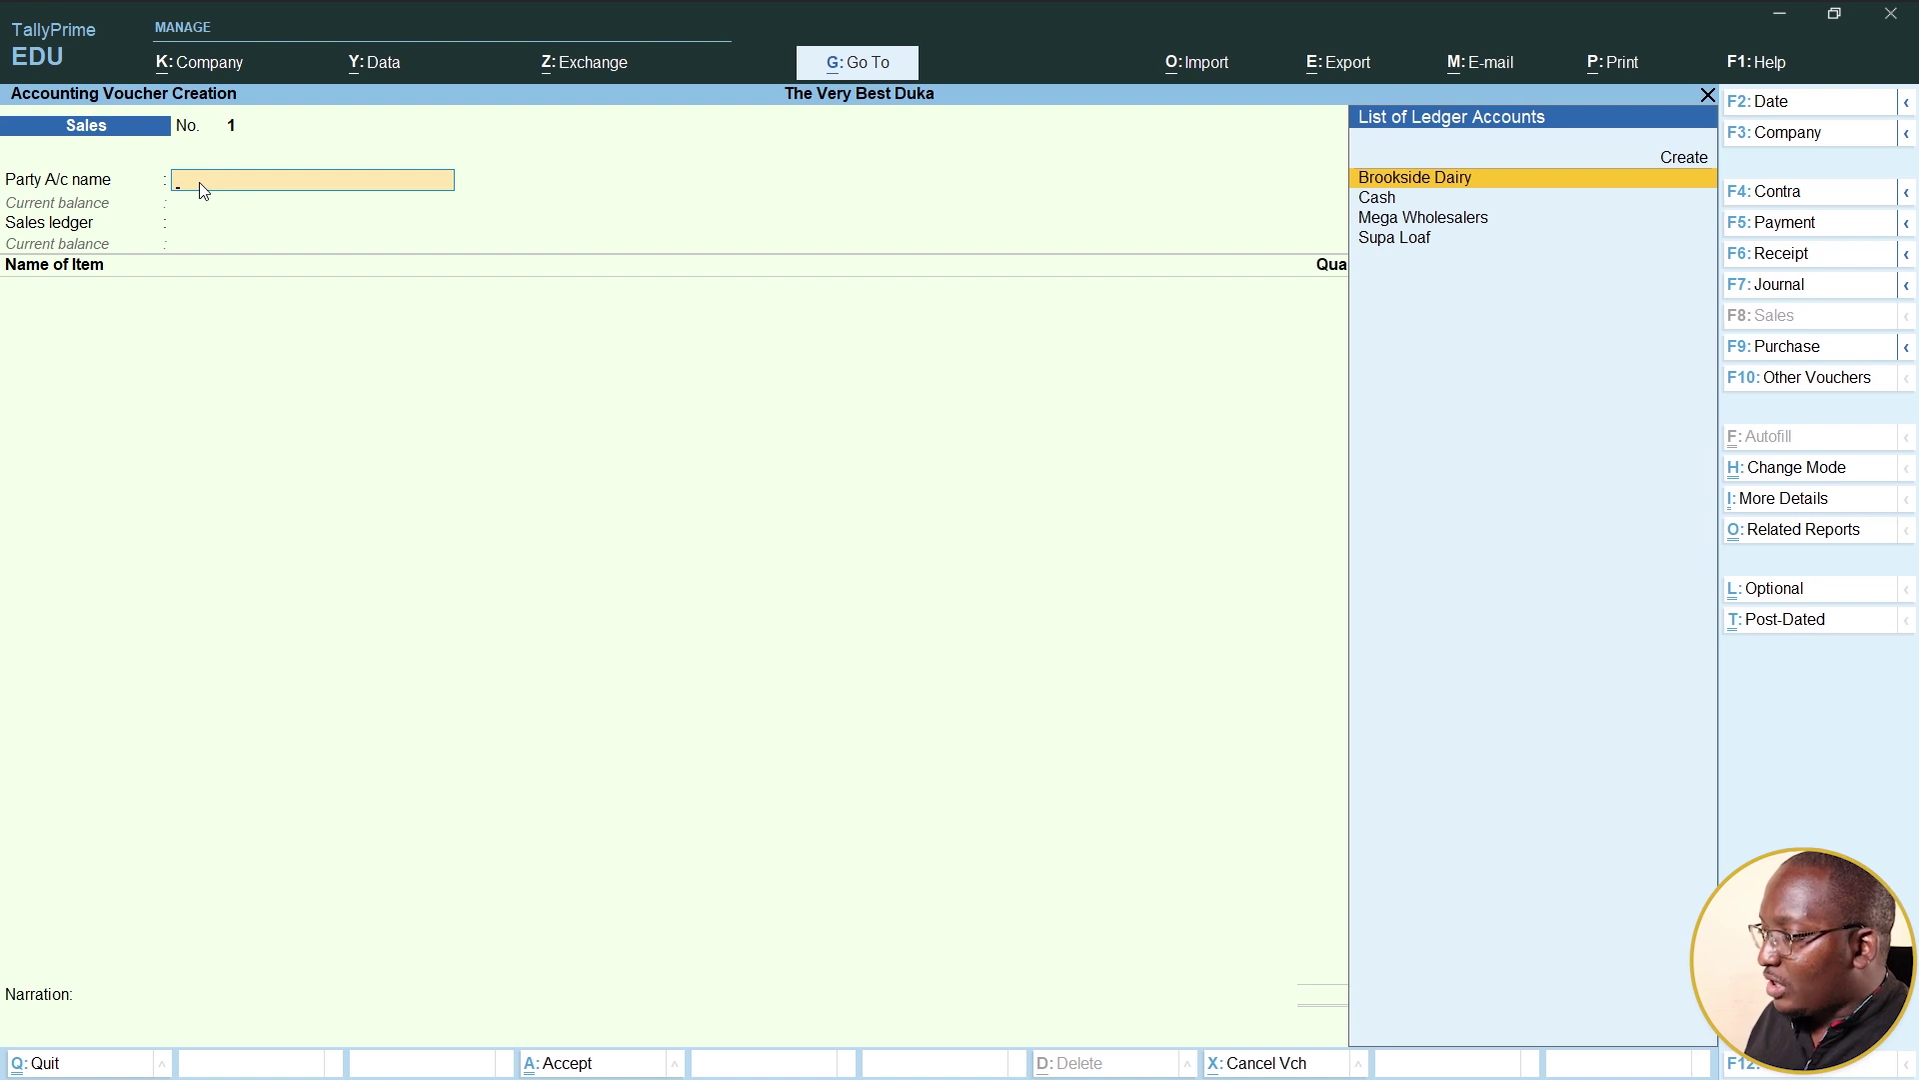
{"action": "type", "text": "Cr"}
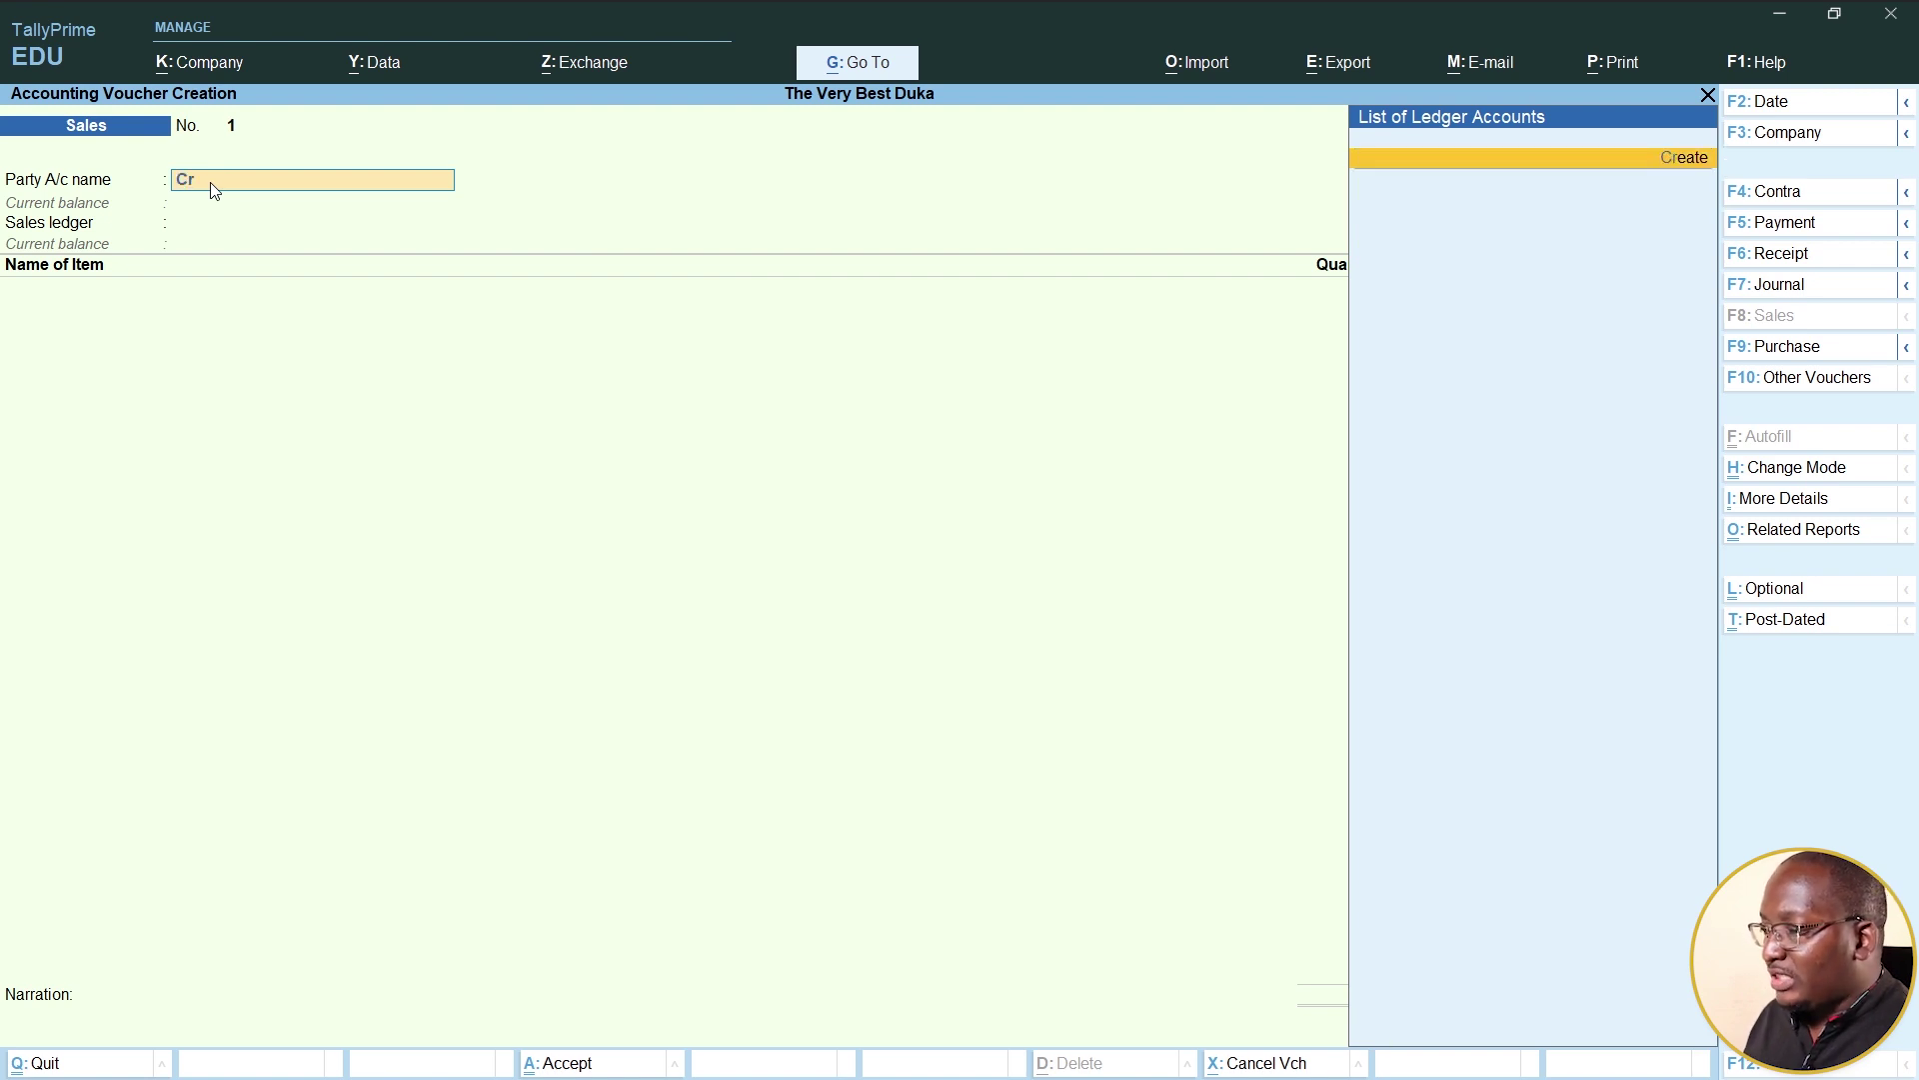
{"action": "left_click", "coordinate": [1692, 160]}
{"action": "type", "text": "Customer A"}
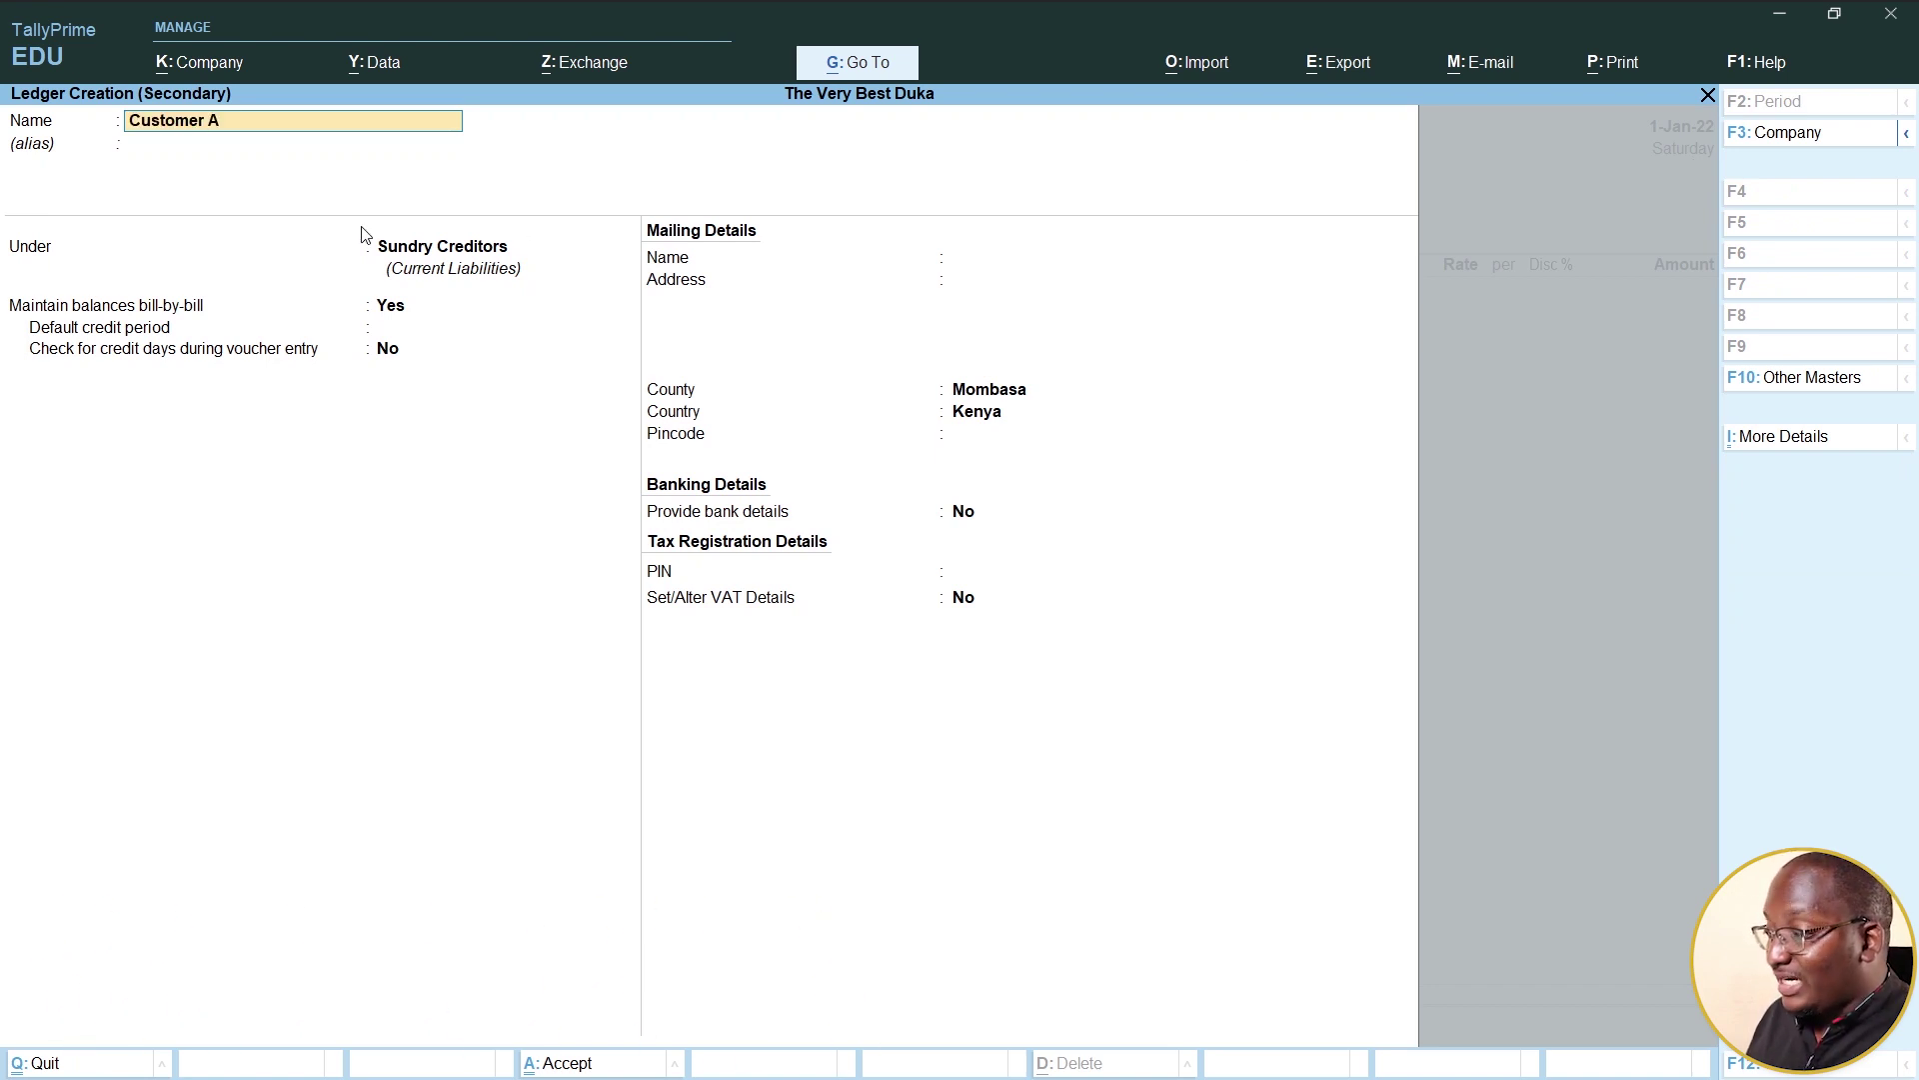
Place the customer ledger under Sundry Debtors with a 15-day credit period and credit days check enabled, and save it
{"action": "left_click", "coordinate": [400, 246]}
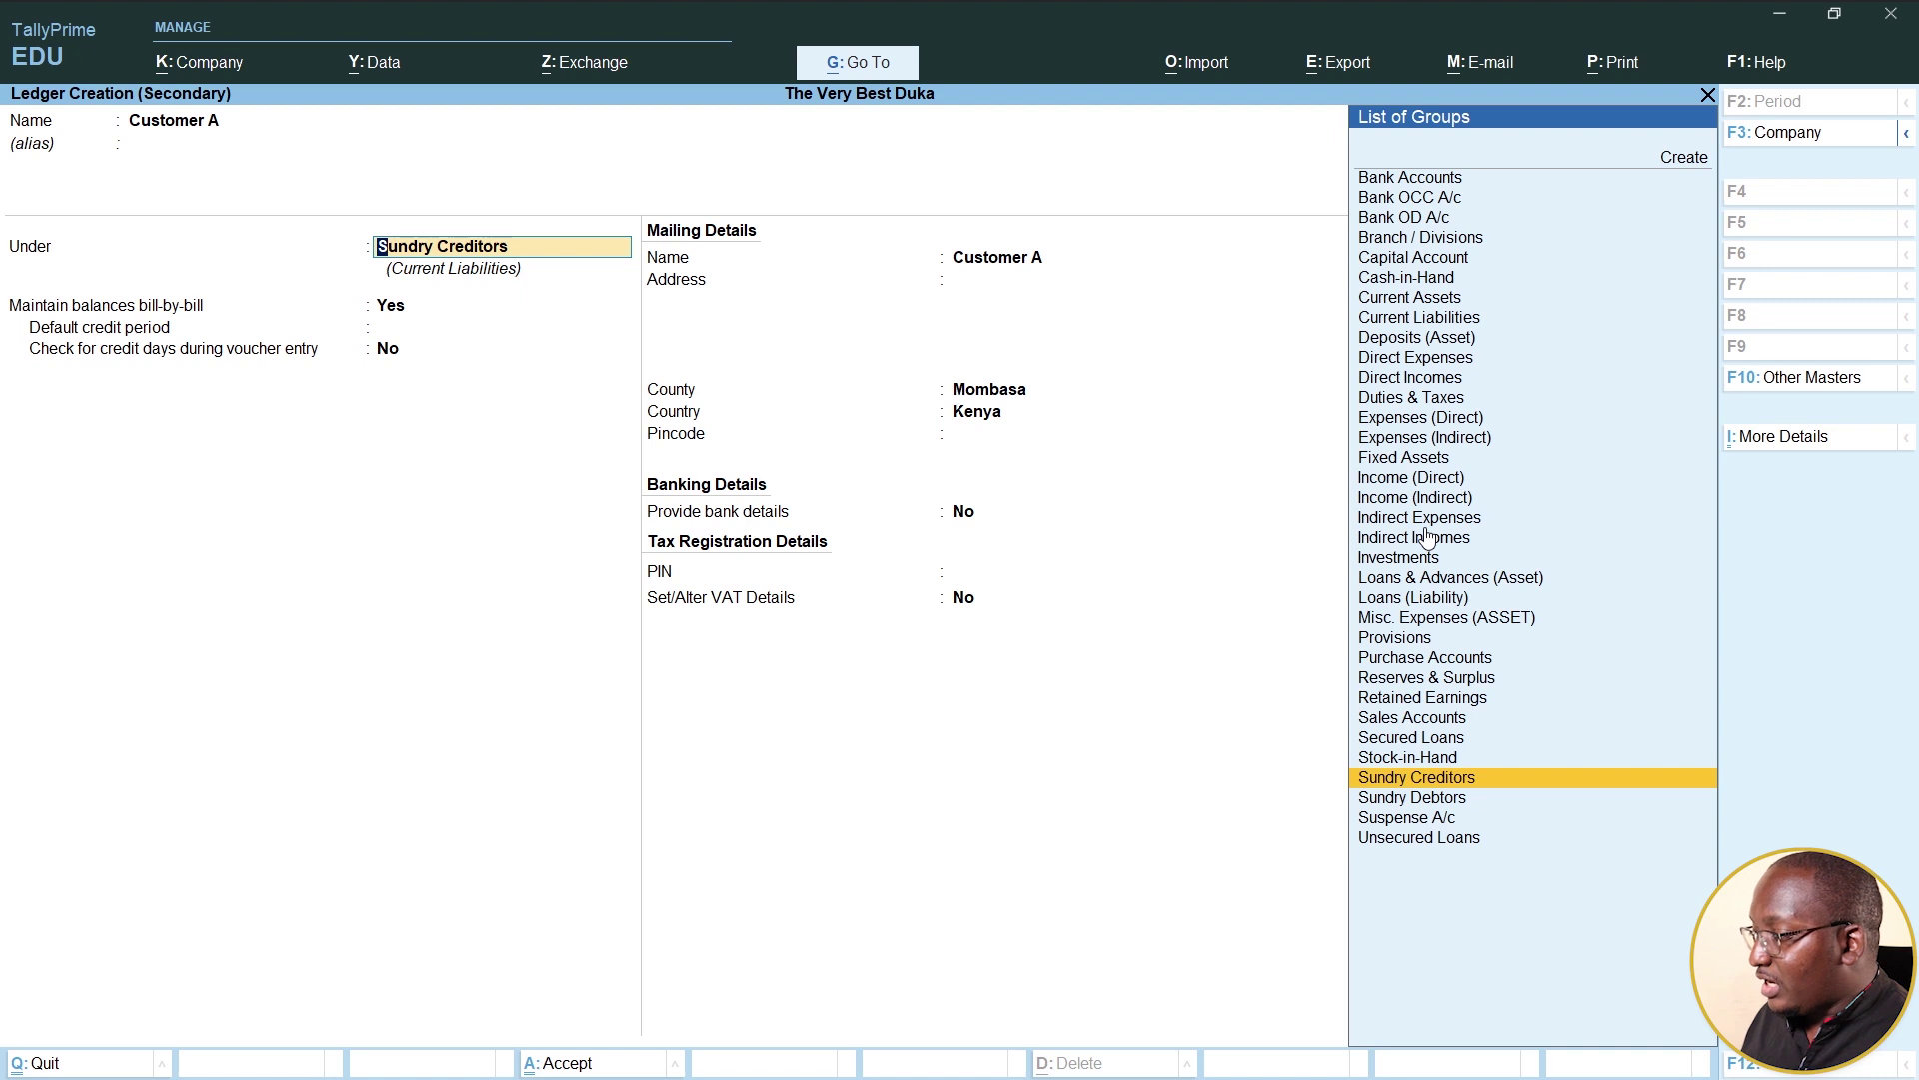
{"action": "type", "text": "D"}
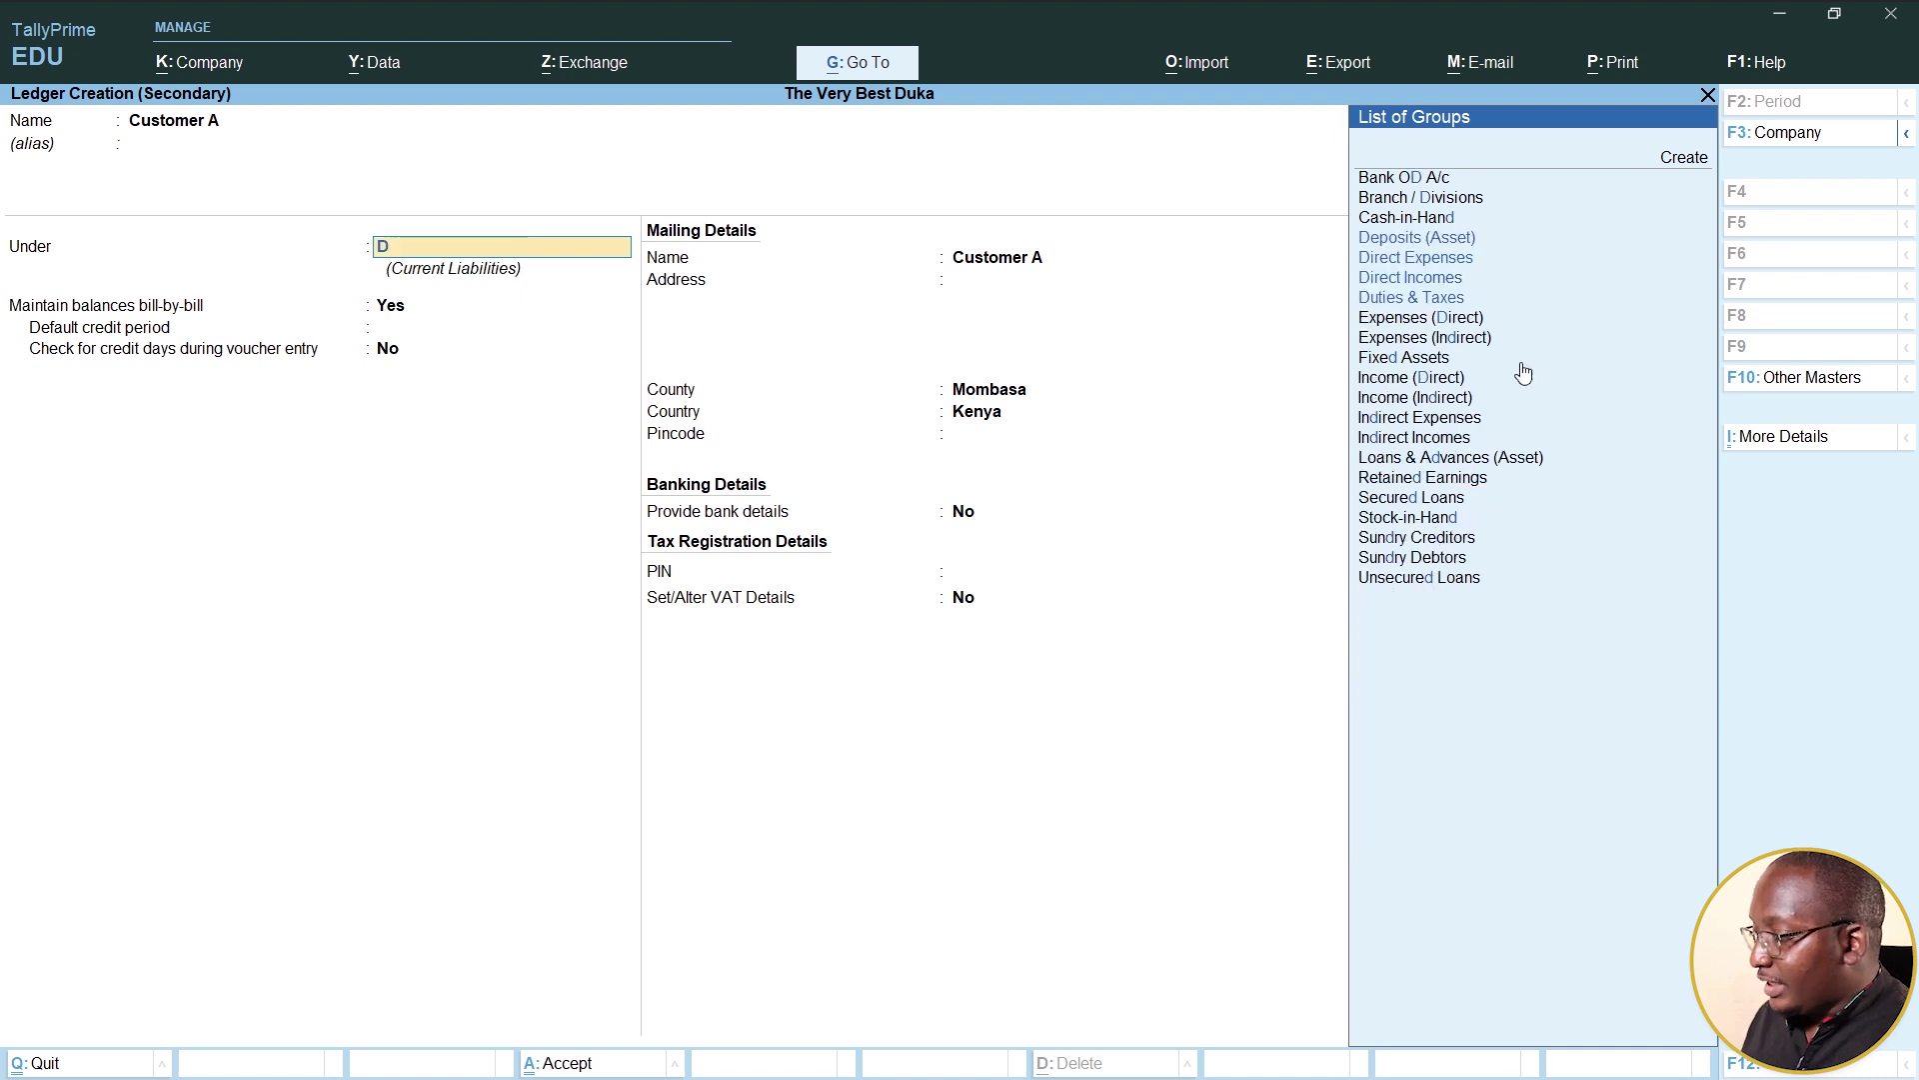
{"action": "left_click", "coordinate": [1412, 557]}
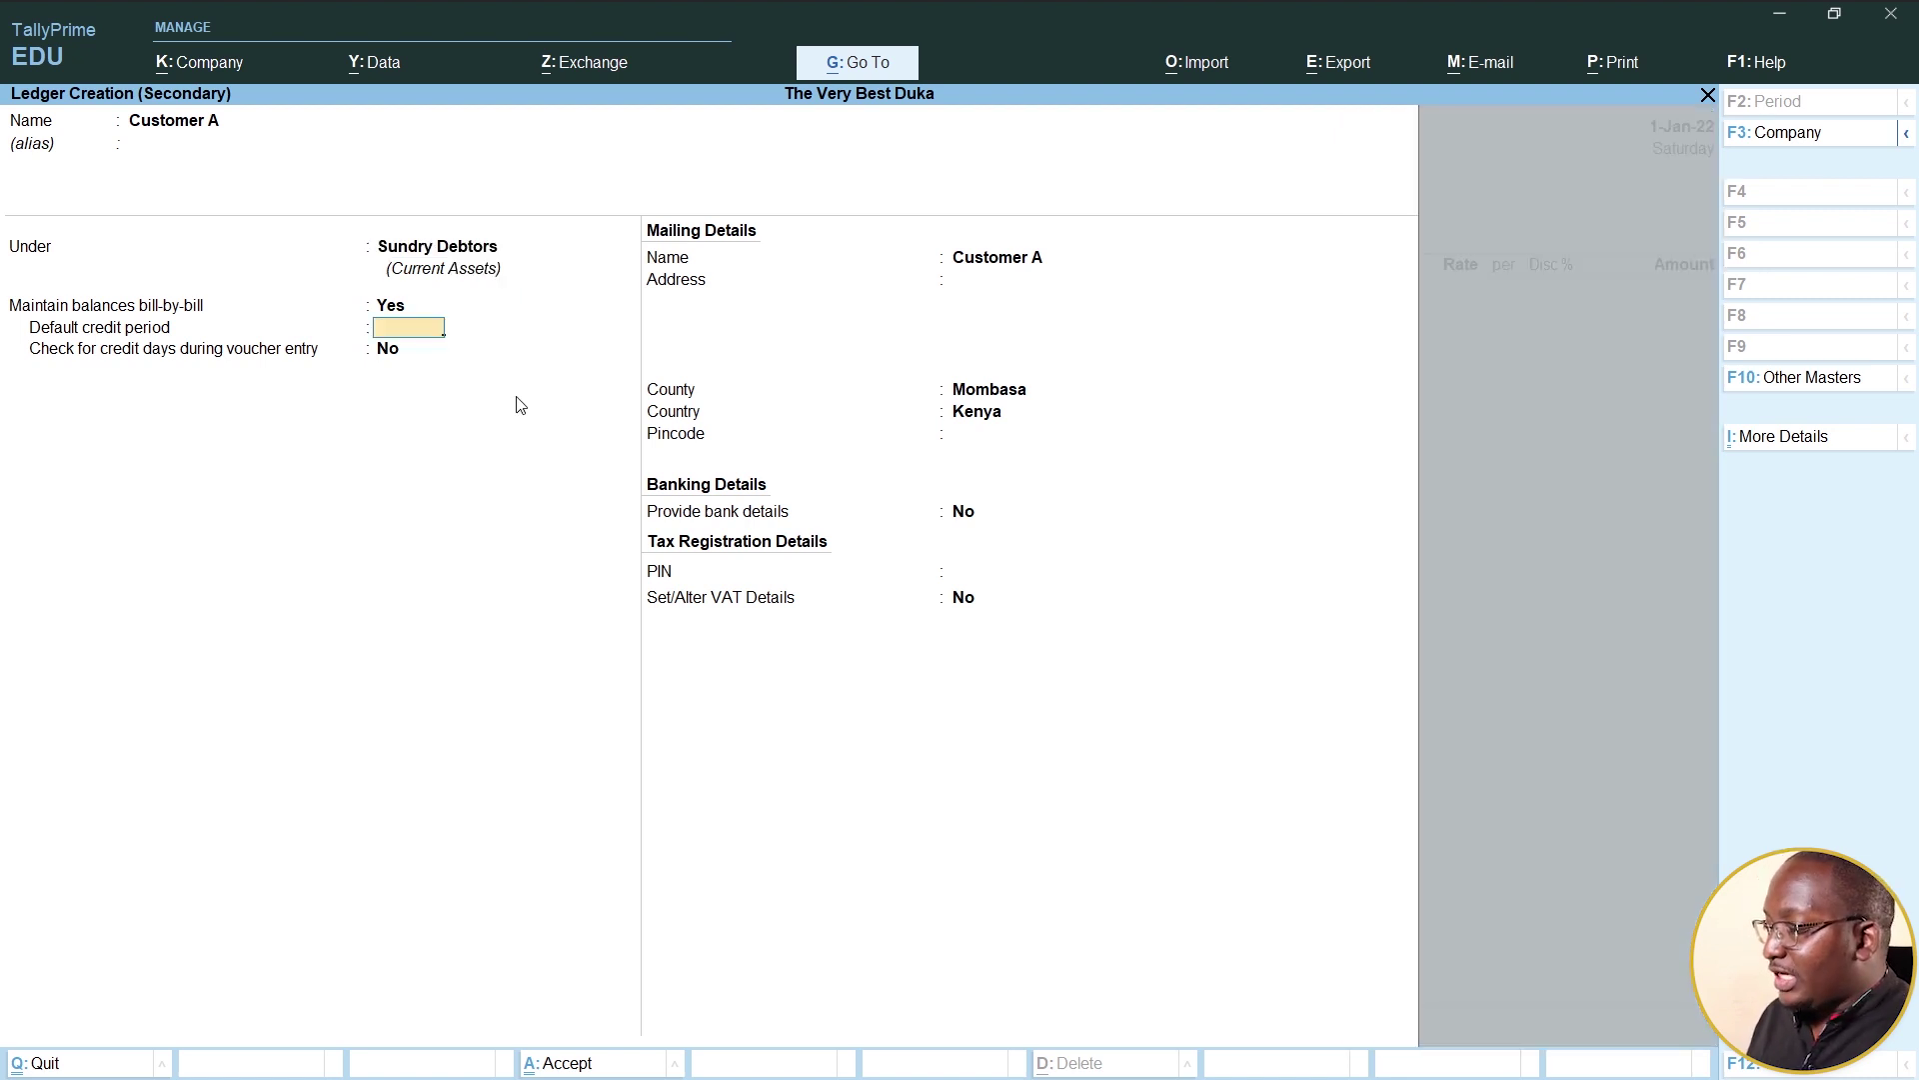
{"action": "key", "text": "Return"}
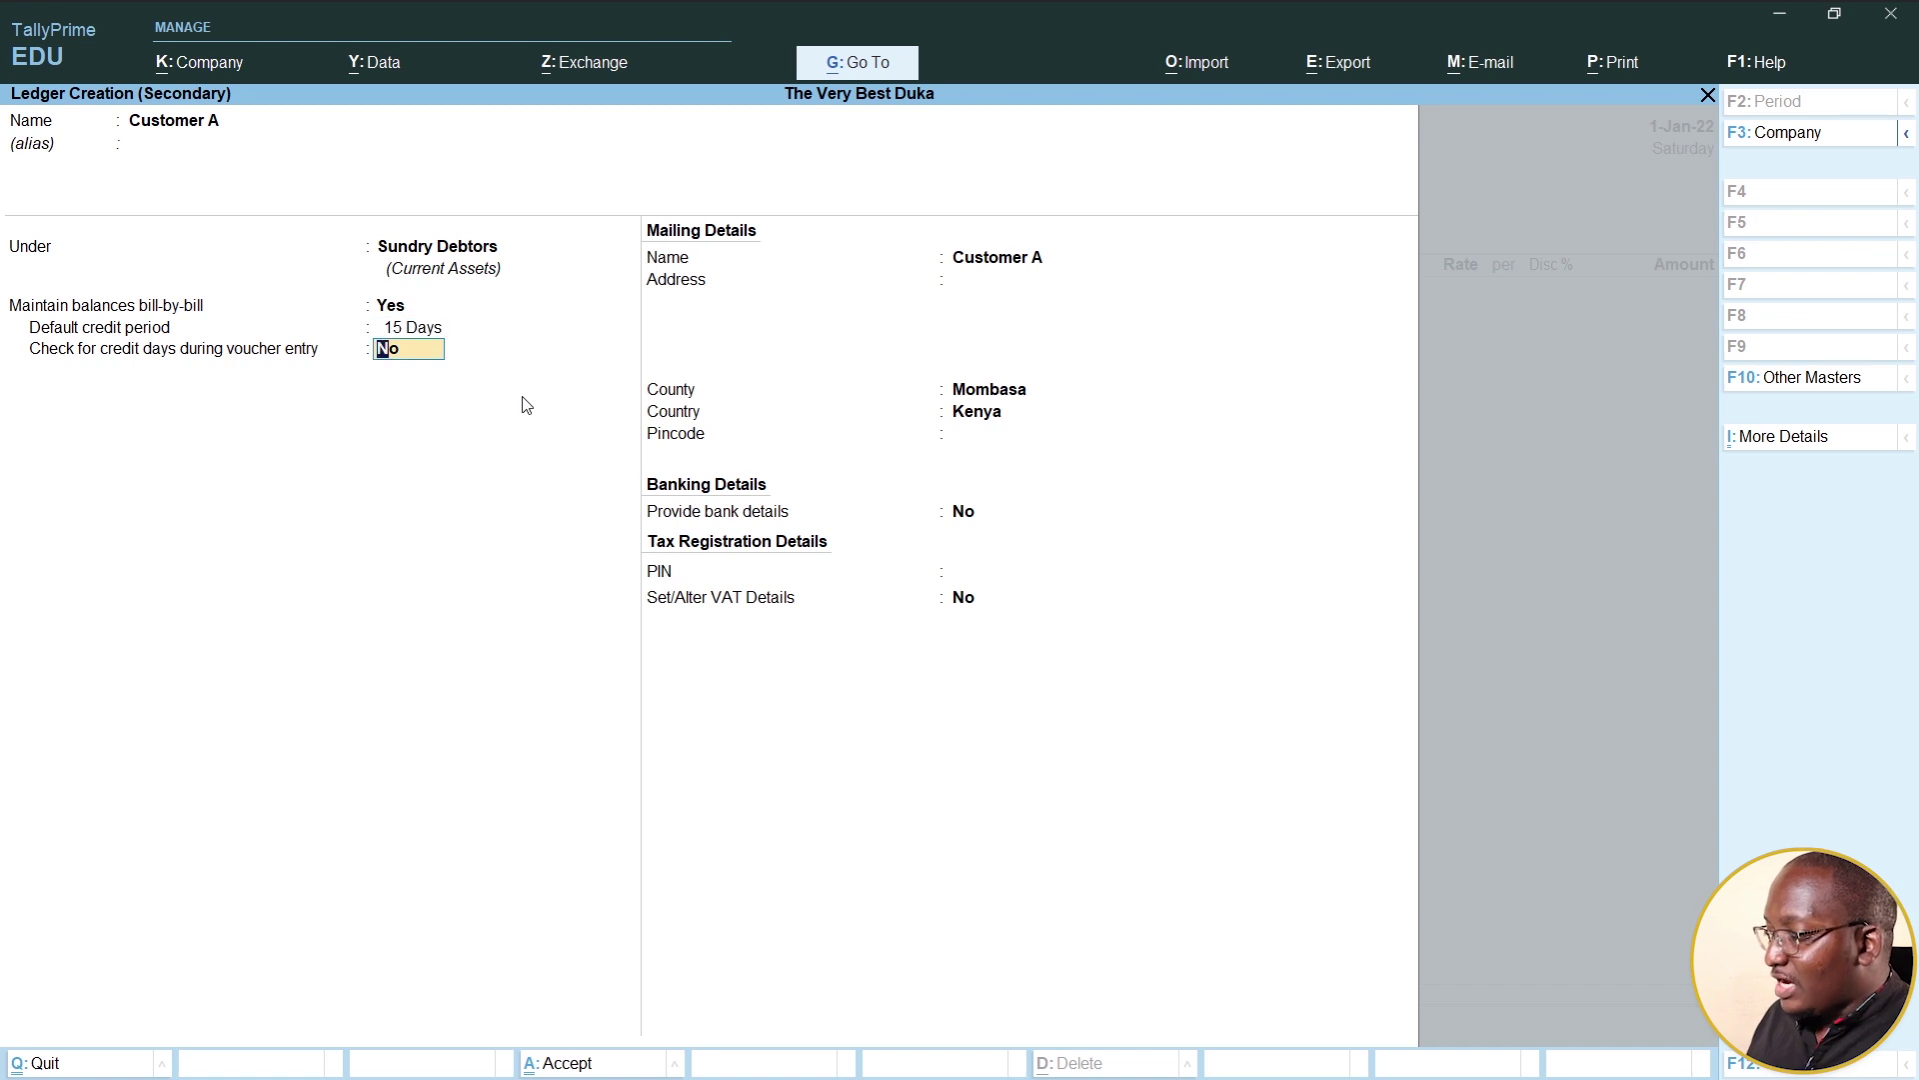
{"action": "type", "text": "Y"}
{"action": "key", "text": "Return"}
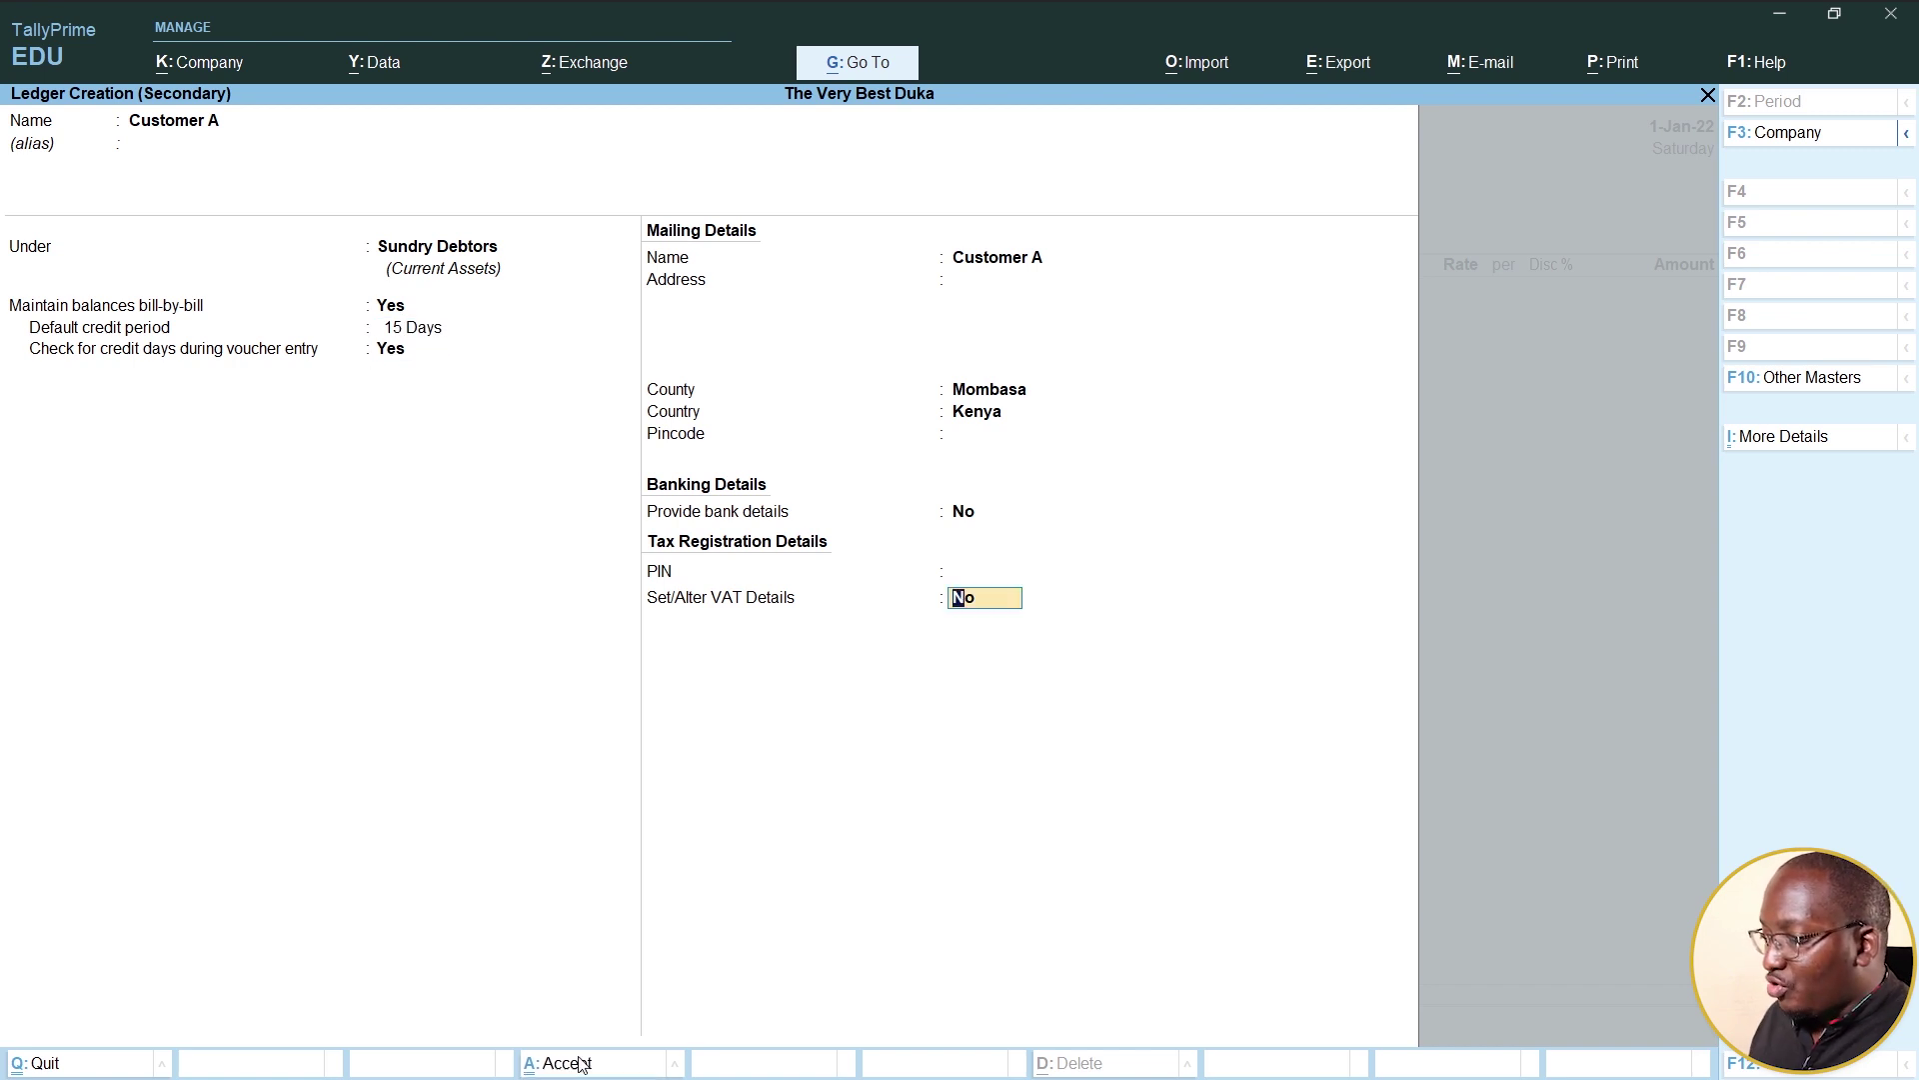
{"action": "left_click", "coordinate": [579, 1063]}
Enter delivery note number 001 in the dispatch details, leave the remaining dispatch fields blank, and accept the party details
{"action": "type", "text": "001"}
{"action": "key", "text": "Return"}
{"action": "key", "text": "Return"}
{"action": "key", "text": "Return"}
{"action": "key", "text": "Return"}
{"action": "key", "text": "Return"}
{"action": "key", "text": "Return"}
{"action": "key", "text": "Return"}
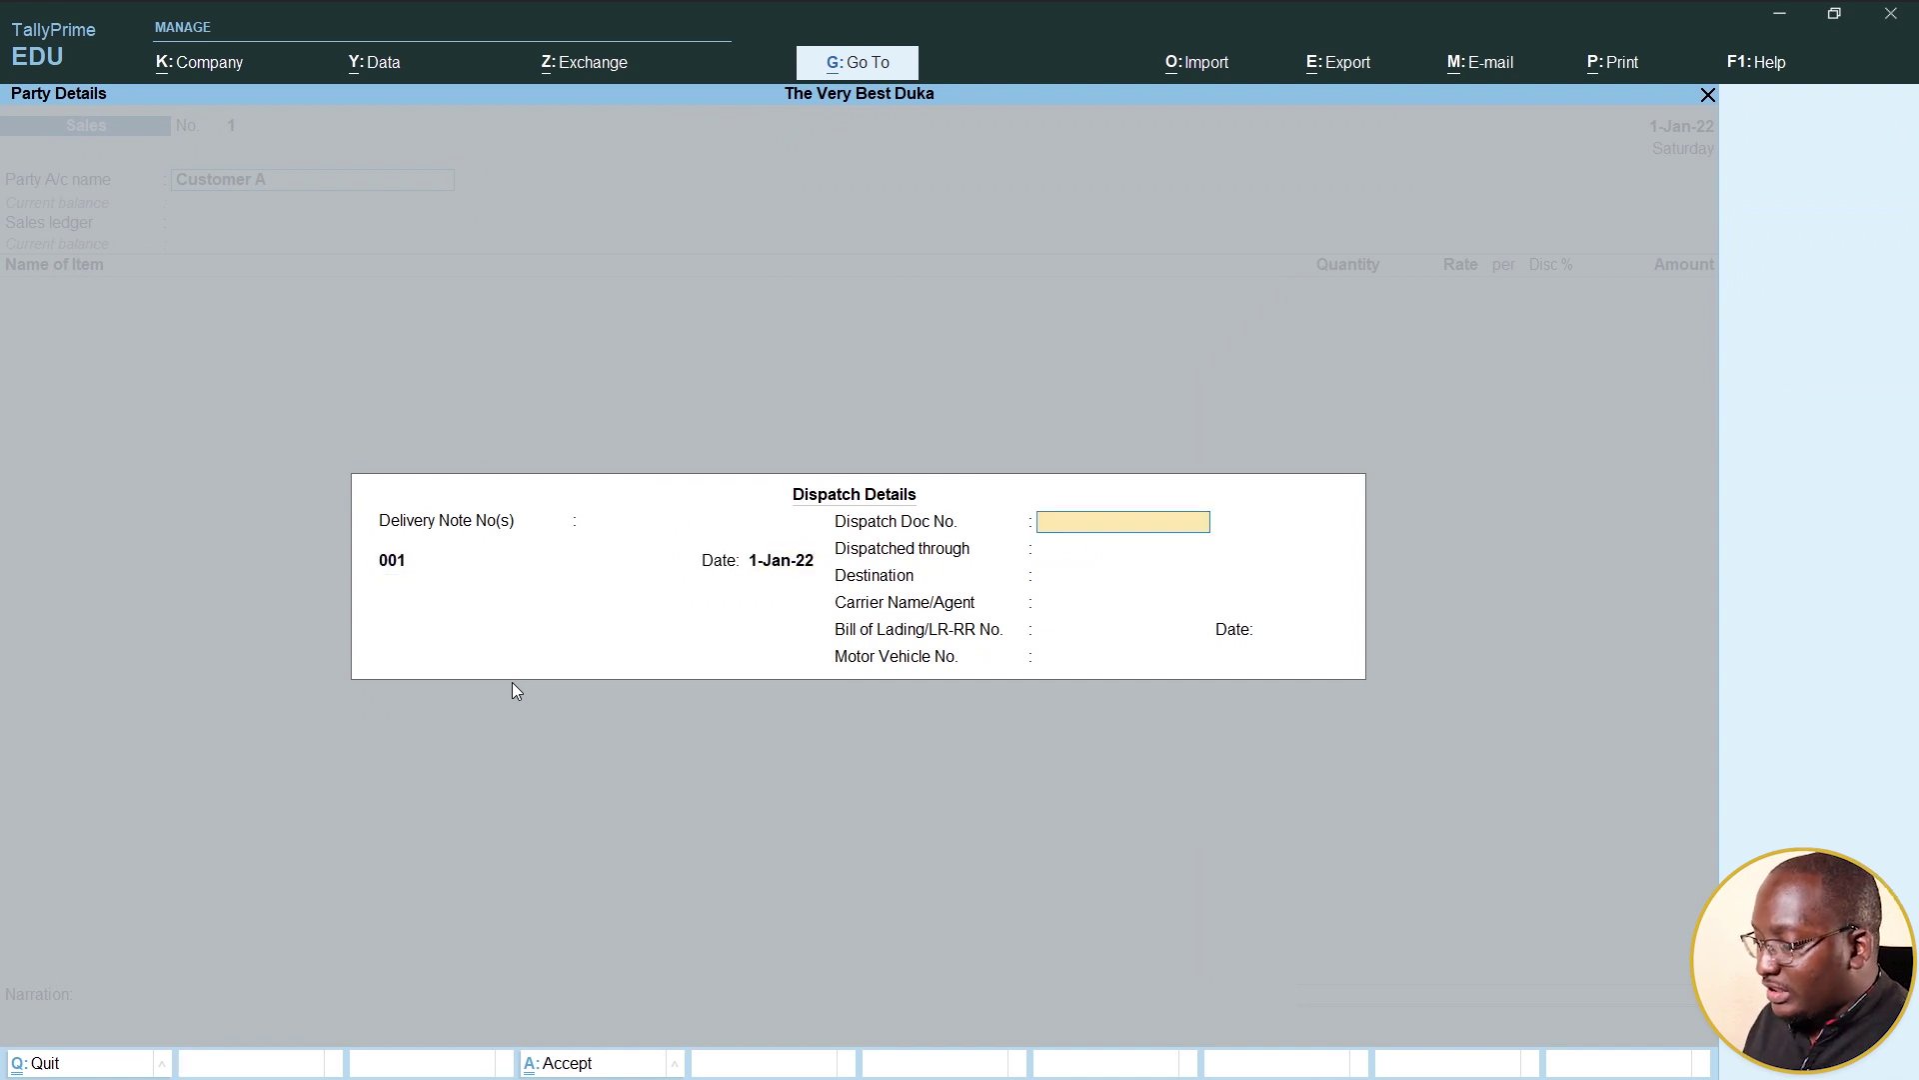
{"action": "key", "text": "Return"}
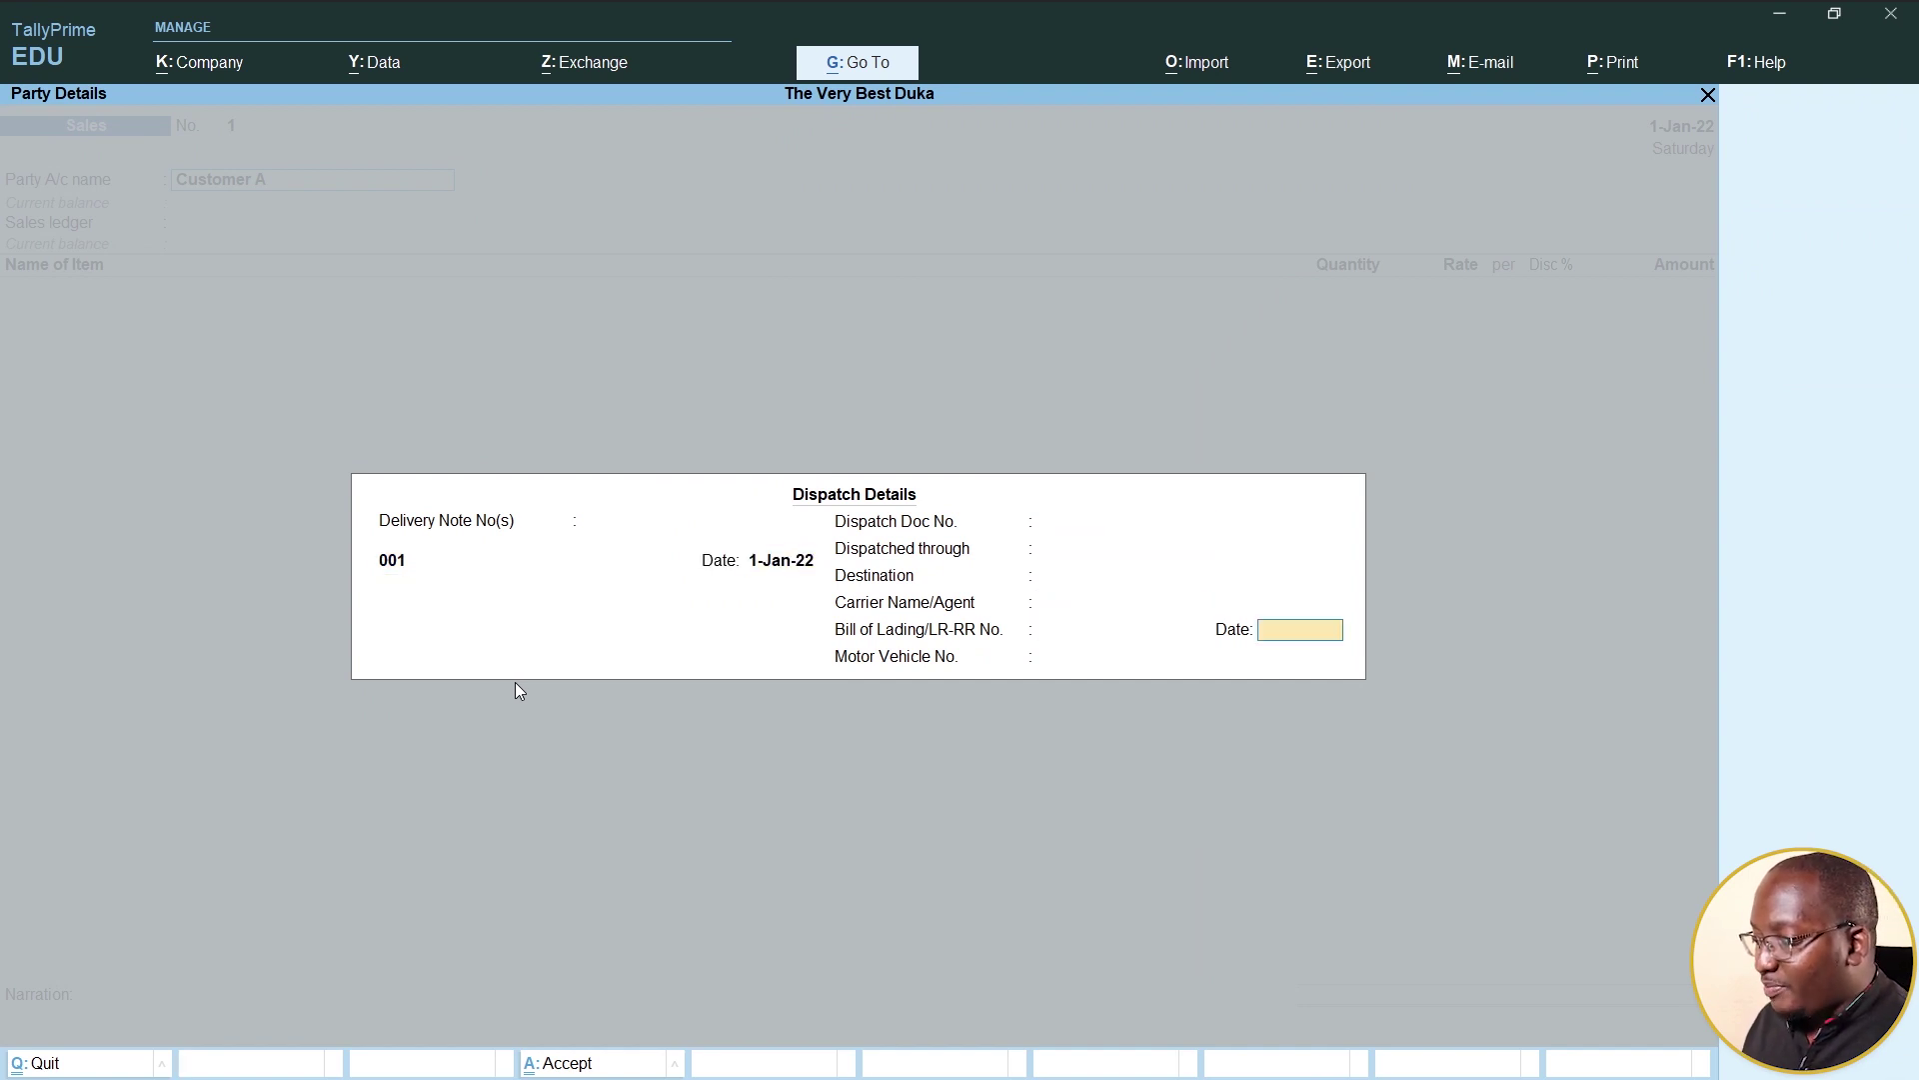
{"action": "left_click", "coordinate": [585, 1062]}
{"action": "left_click", "coordinate": [577, 1063]}
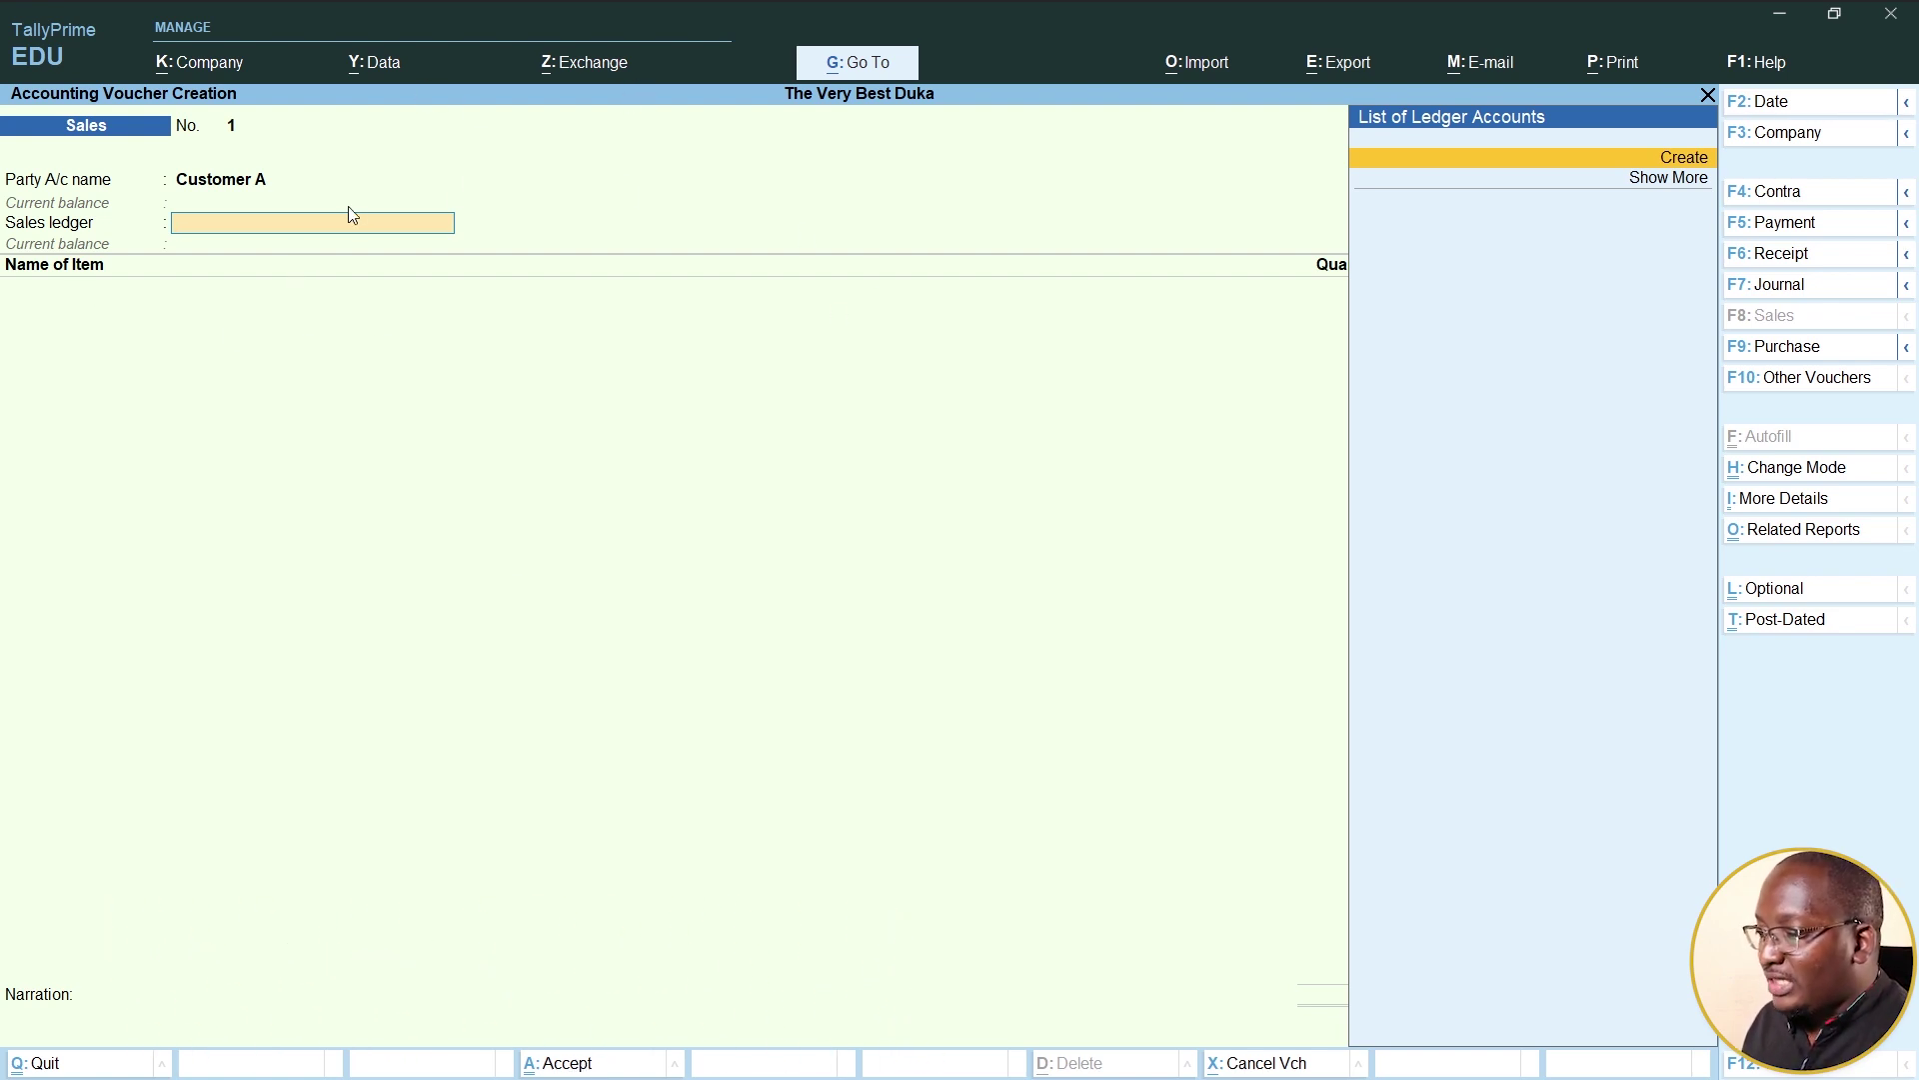
Create a sales ledger named Sales under Sales Accounts, with rounding method Not Applicable and VAT Applicable, and save it
{"action": "left_click", "coordinate": [1699, 158]}
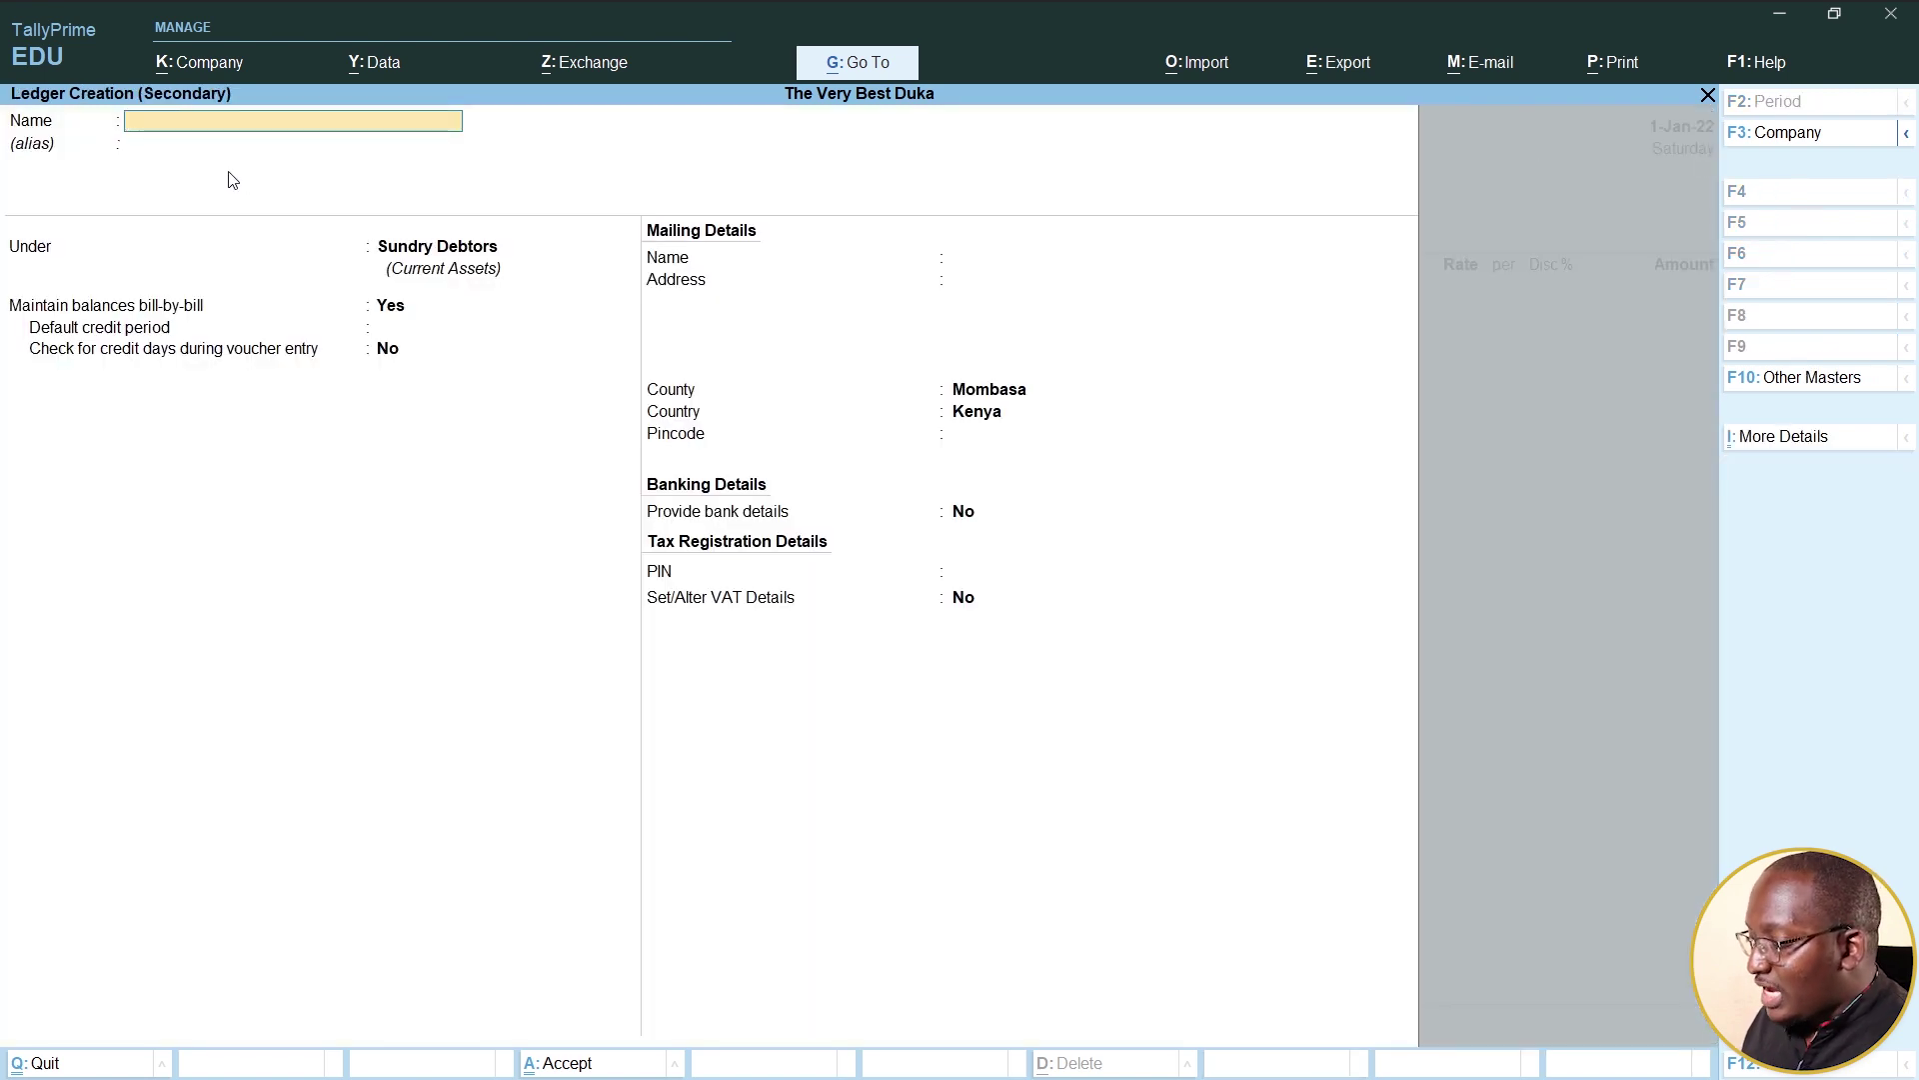
{"action": "key", "text": "Return"}
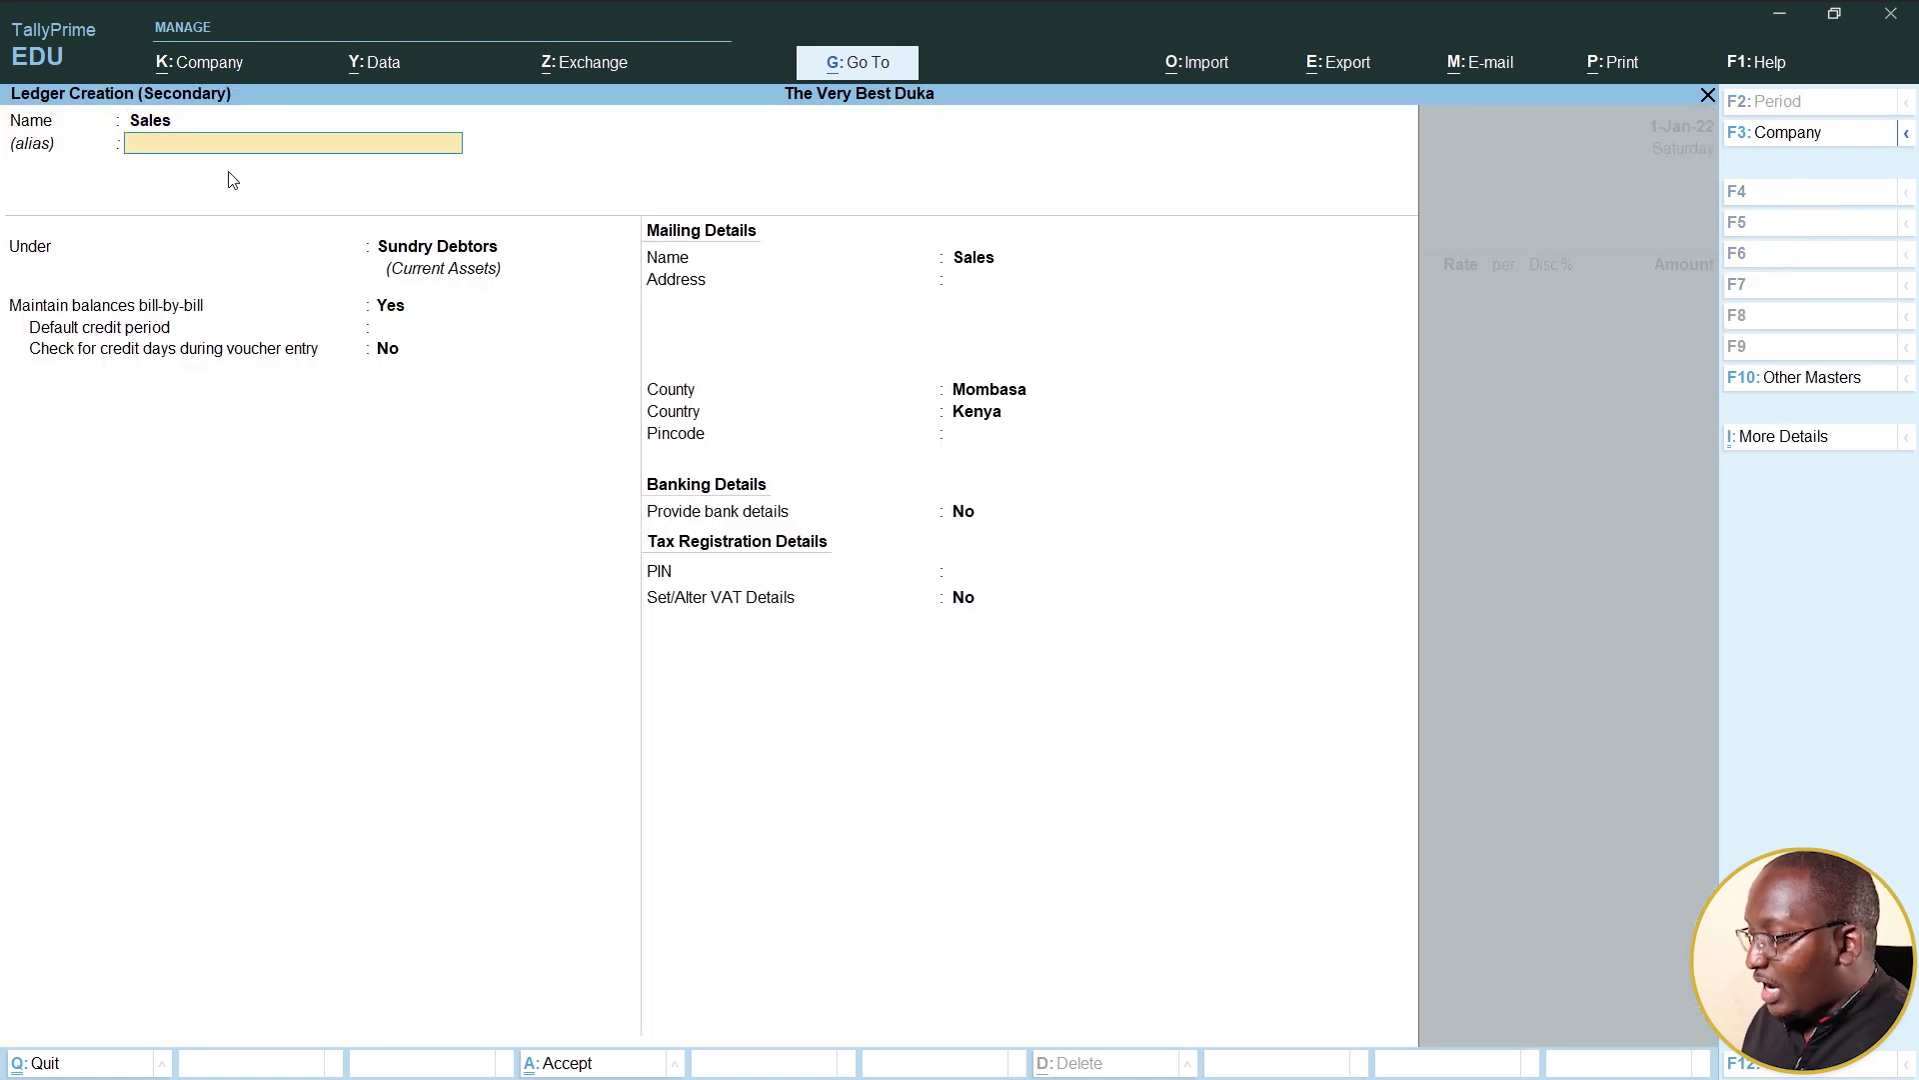
{"action": "key", "text": "Return"}
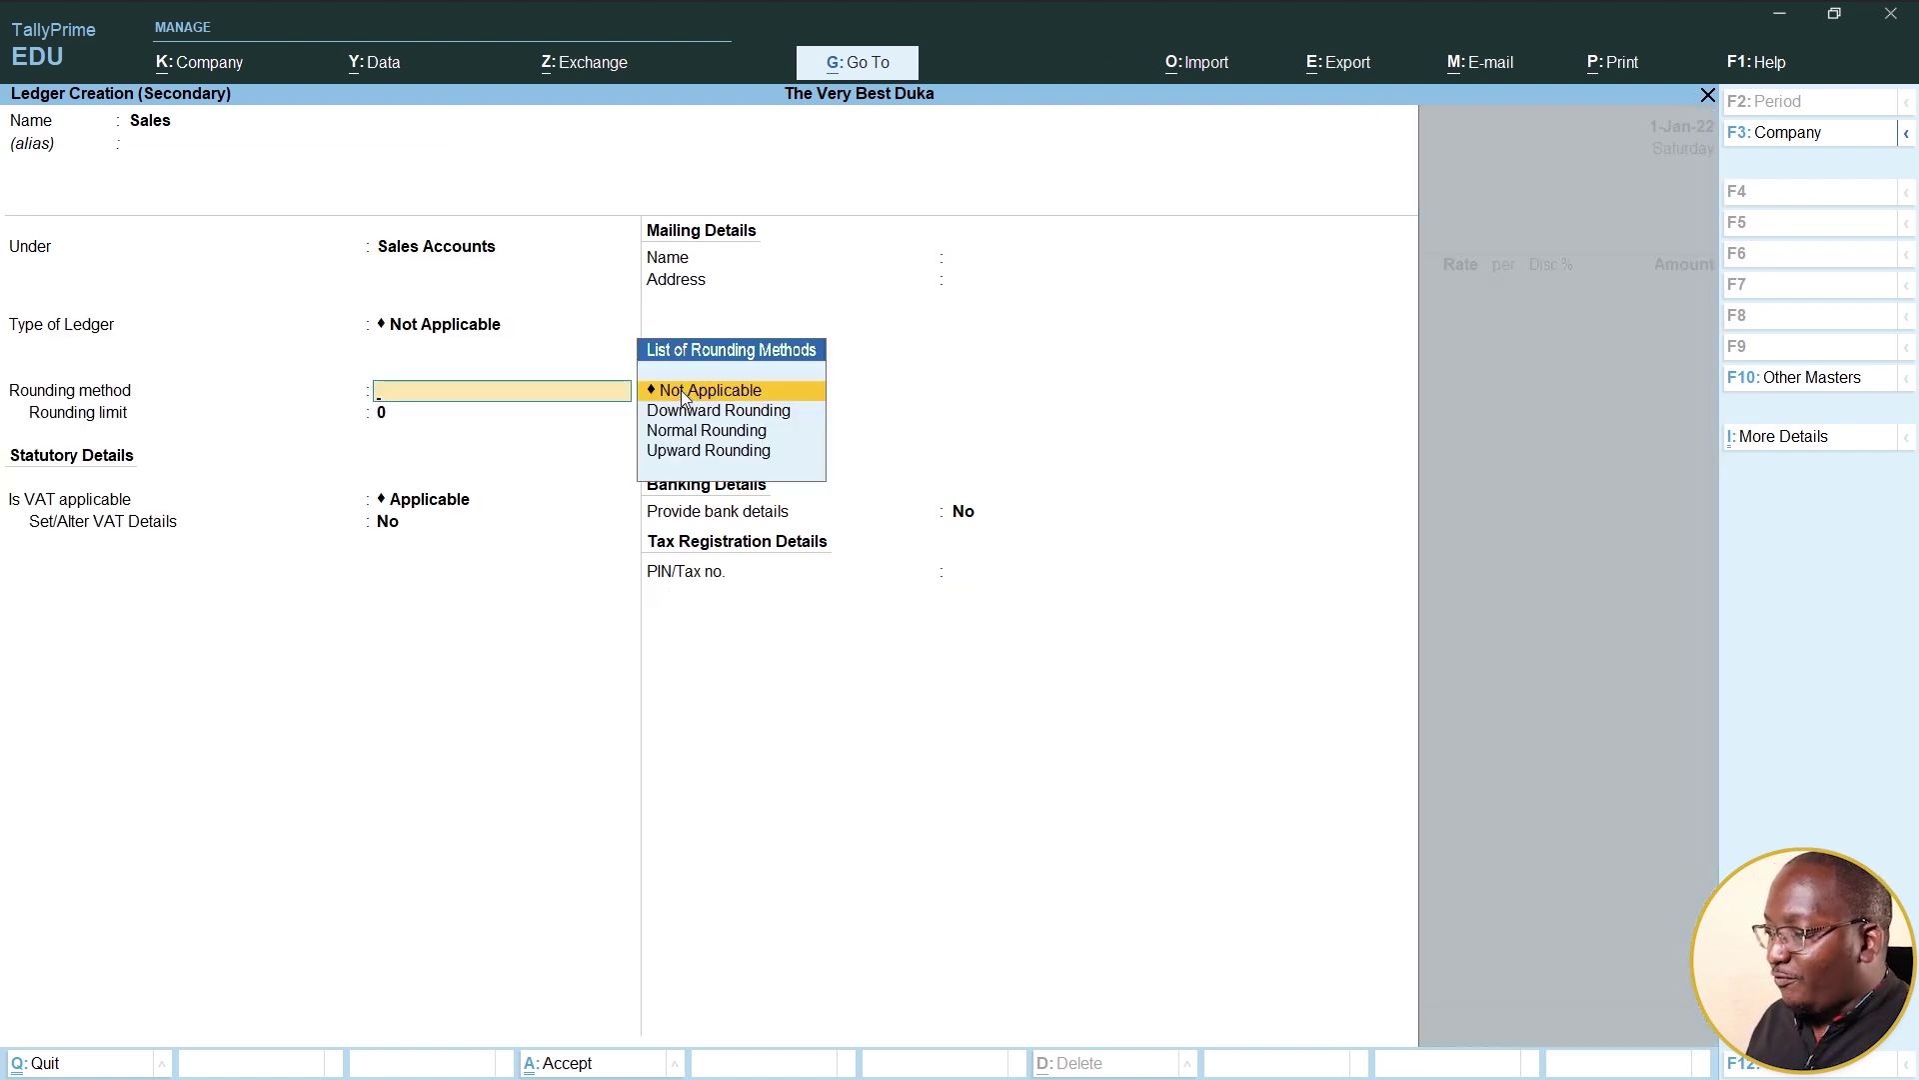
{"action": "left_click", "coordinate": [683, 393]}
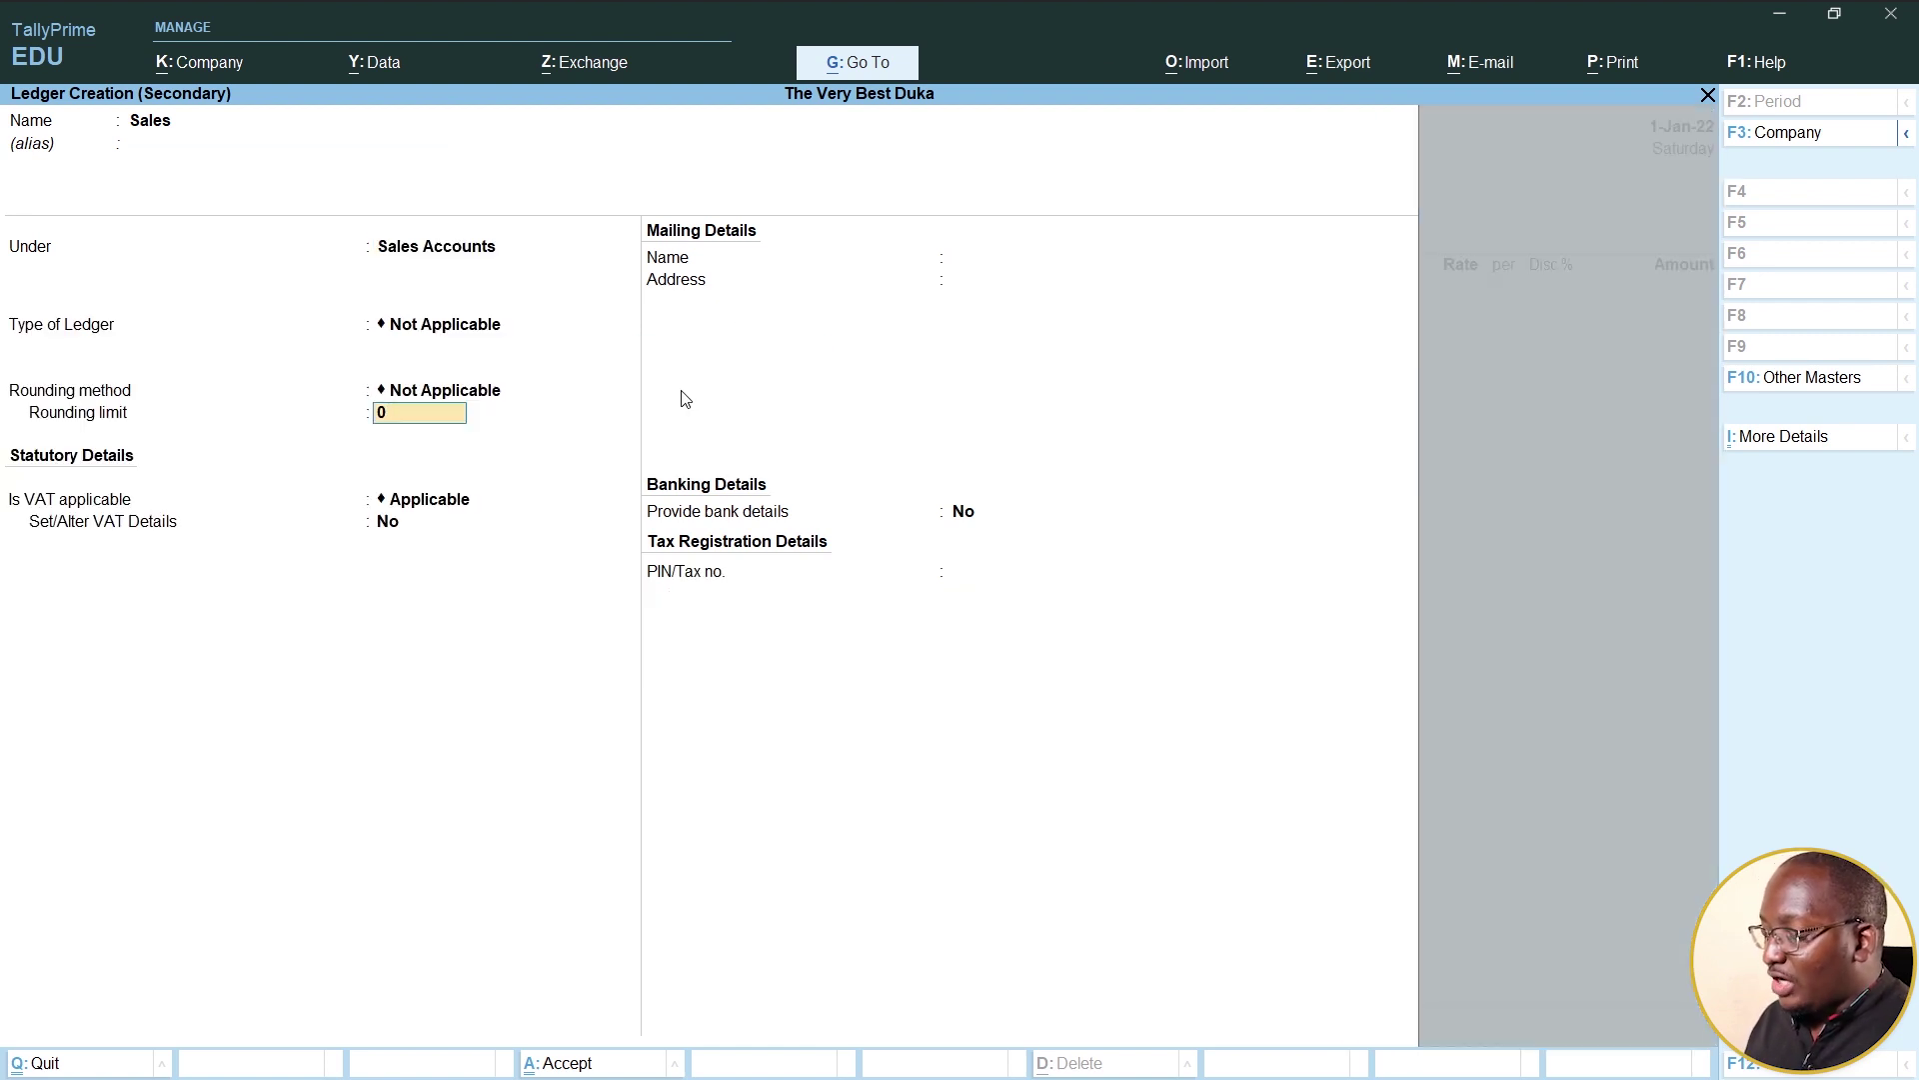
{"action": "key", "text": "Return"}
{"action": "key", "text": "Return"}
{"action": "key", "text": "Return"}
{"action": "key", "text": "Return"}
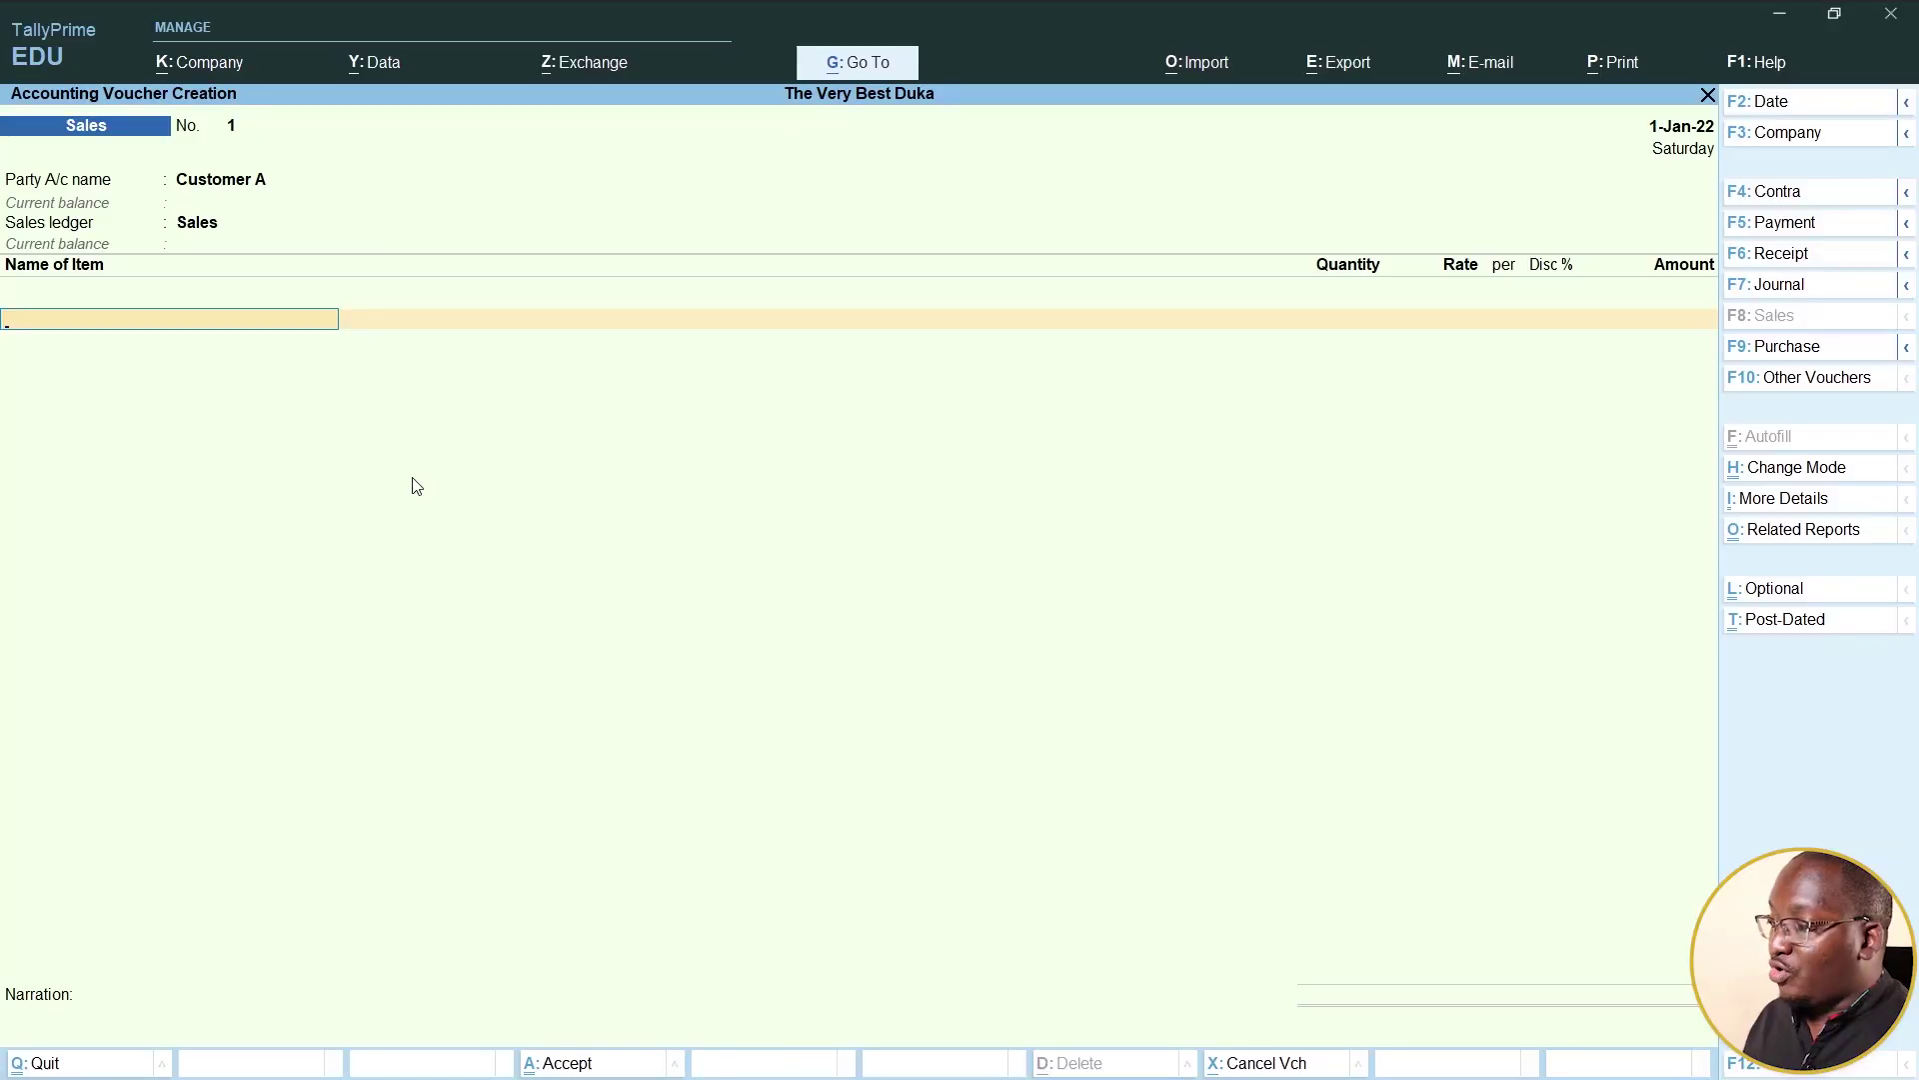
Add 500g White Bread to the sales voucher with a quantity of 200 kg at a rate of 60
{"action": "type", "text": "Bre"}
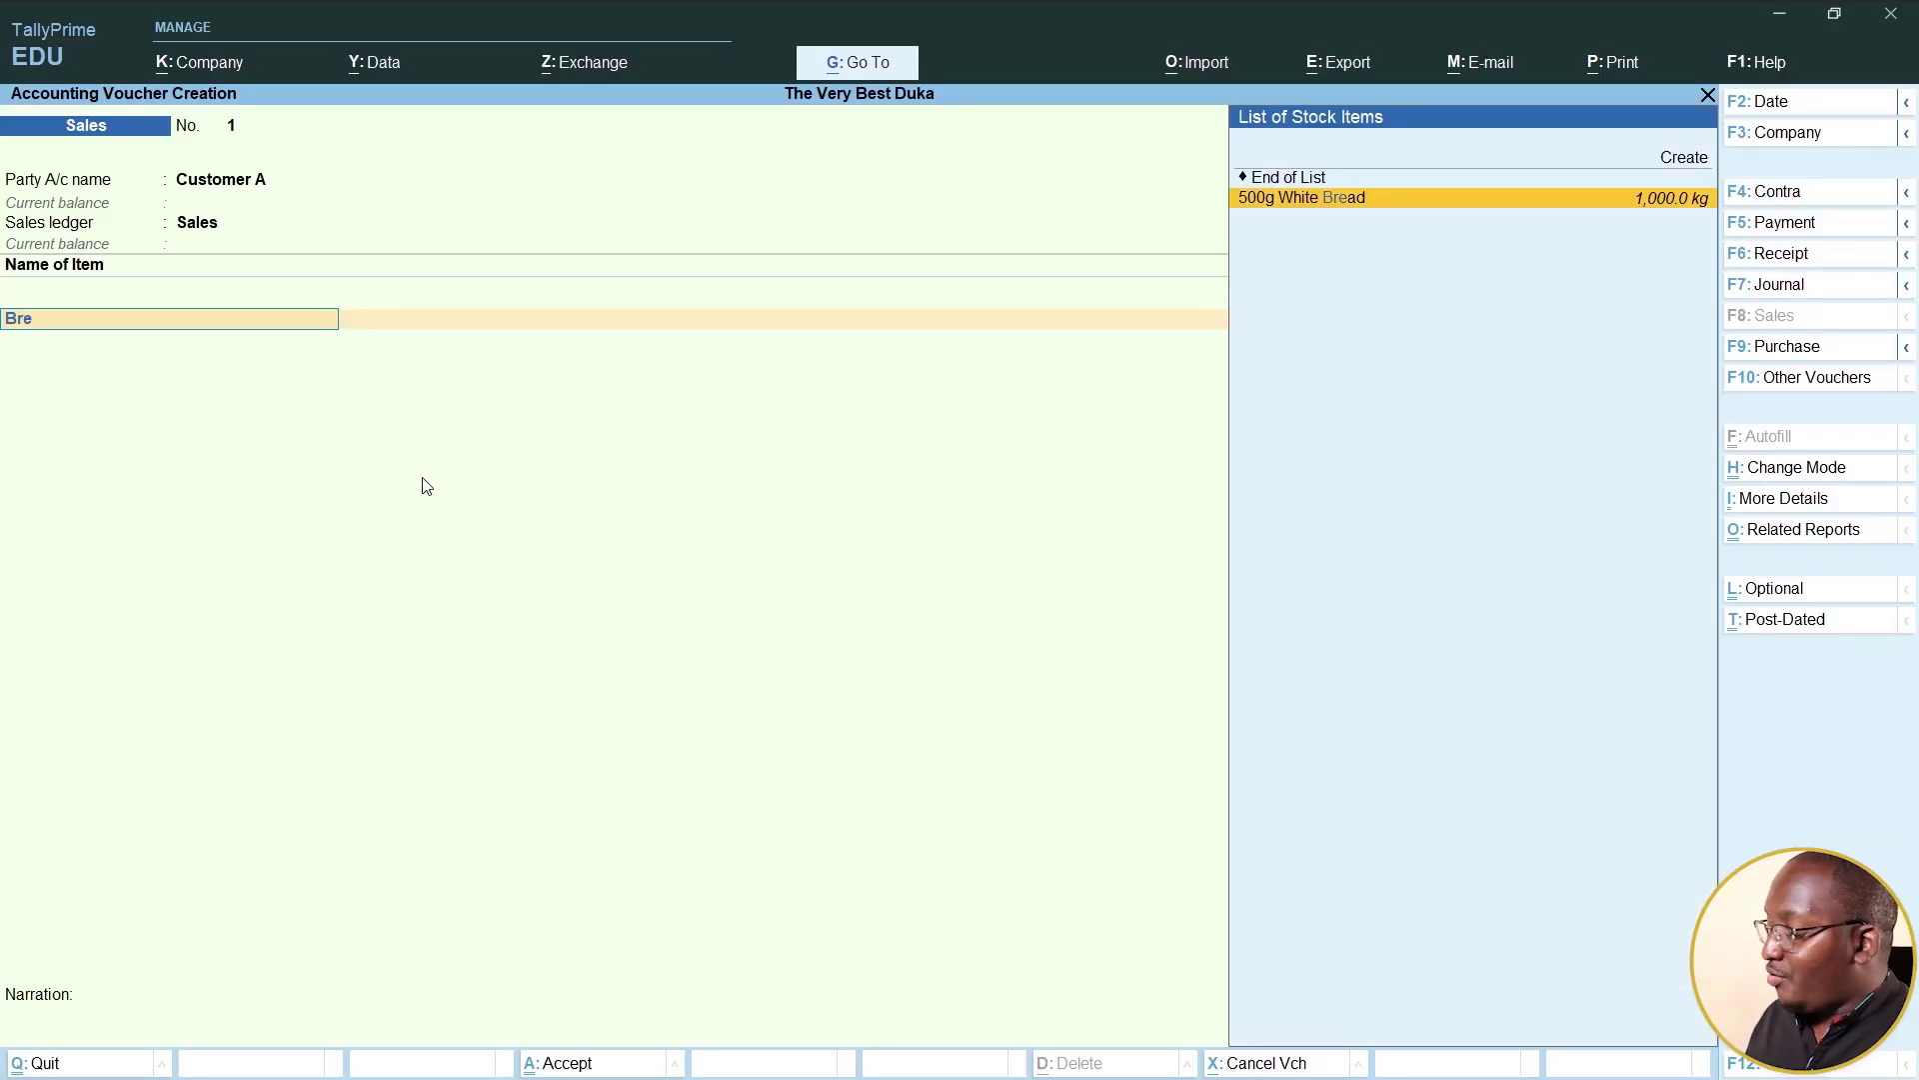
{"action": "left_click", "coordinate": [1331, 202]}
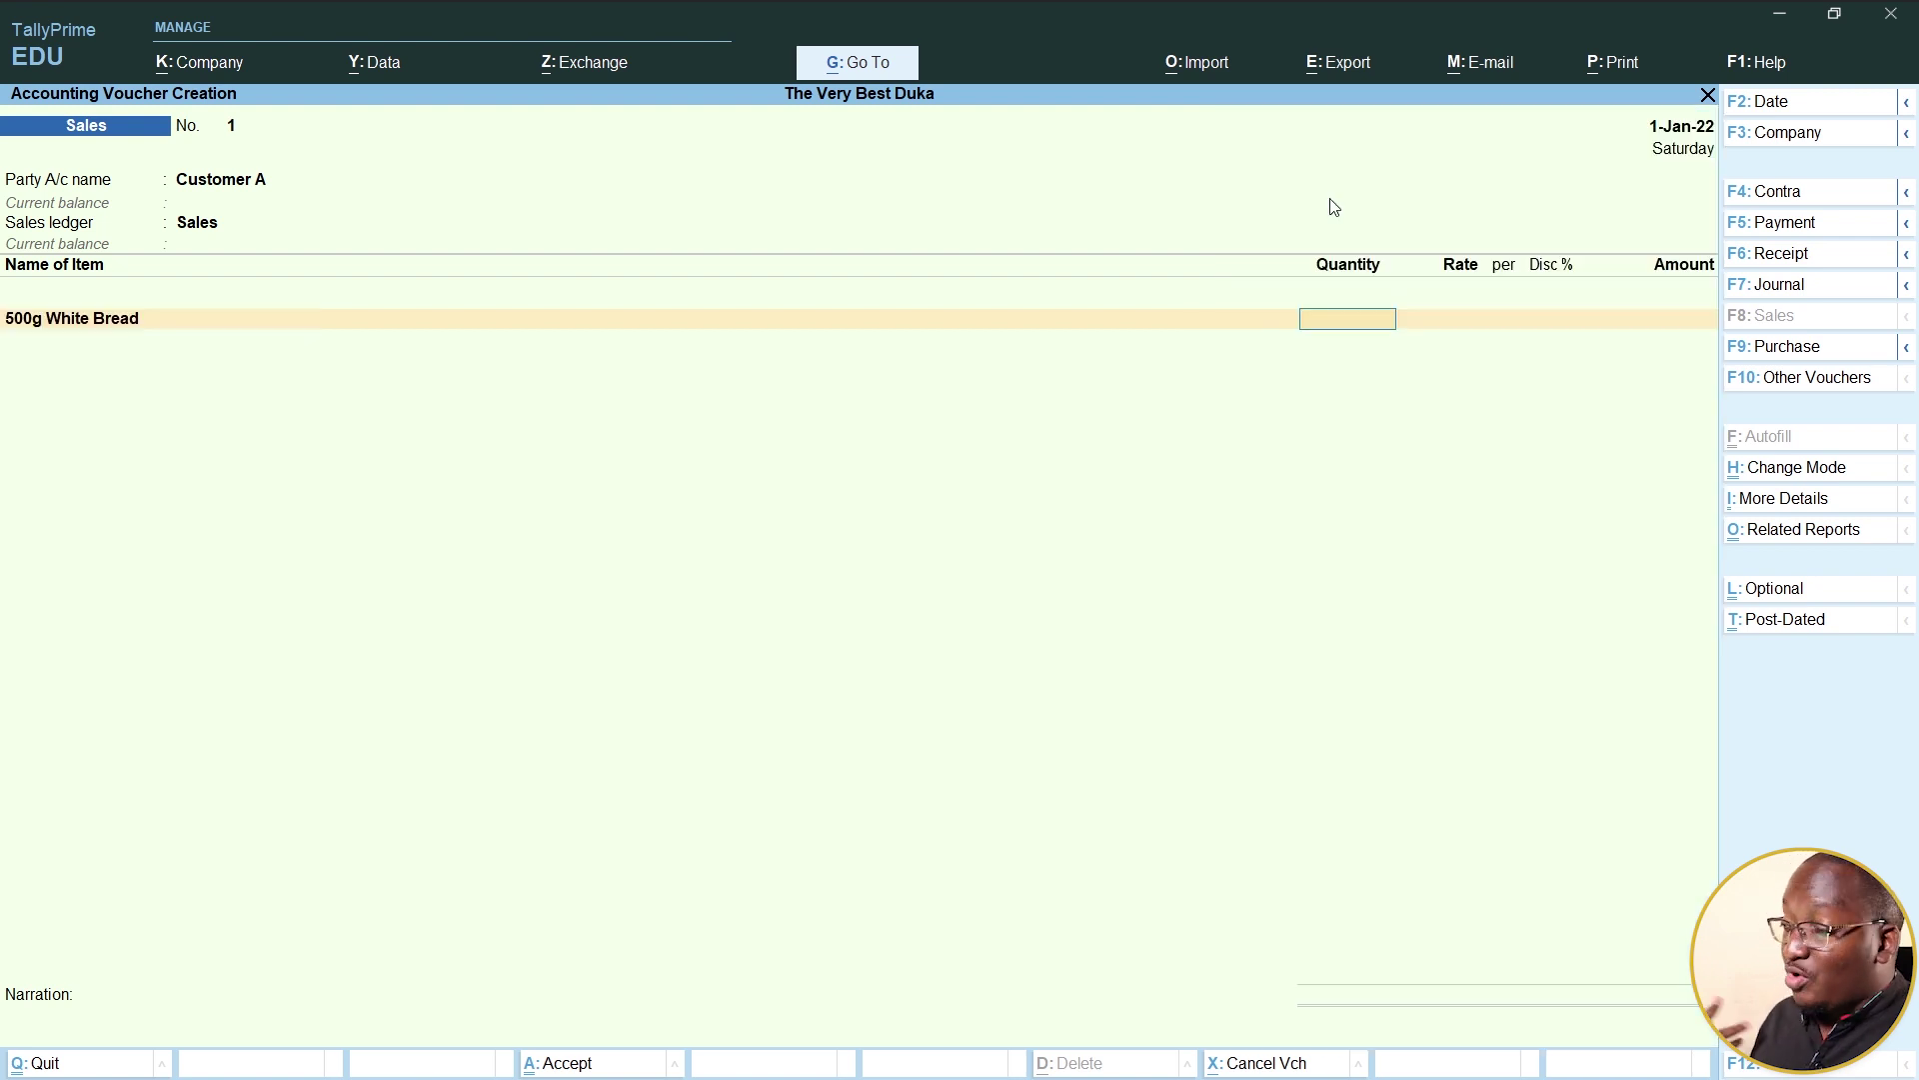
{"action": "key", "text": "Return"}
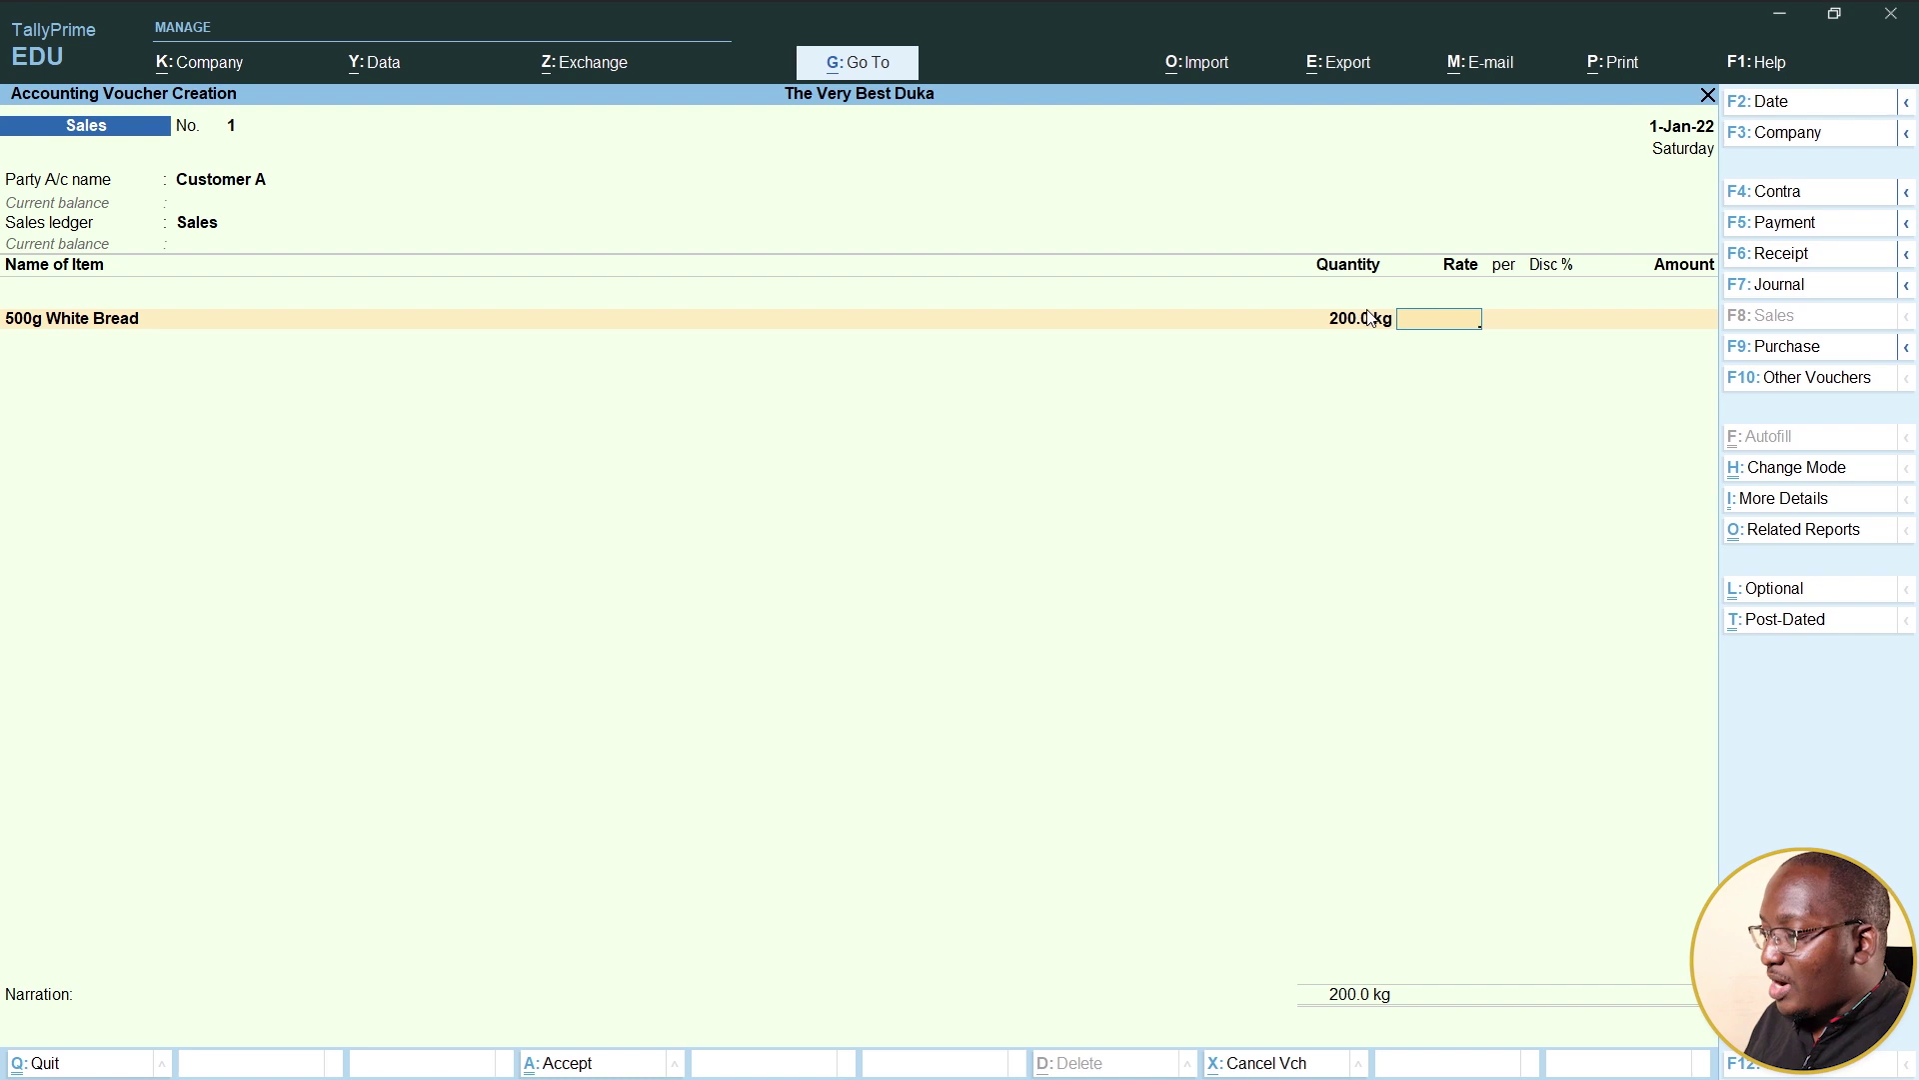
{"action": "key", "text": "Return"}
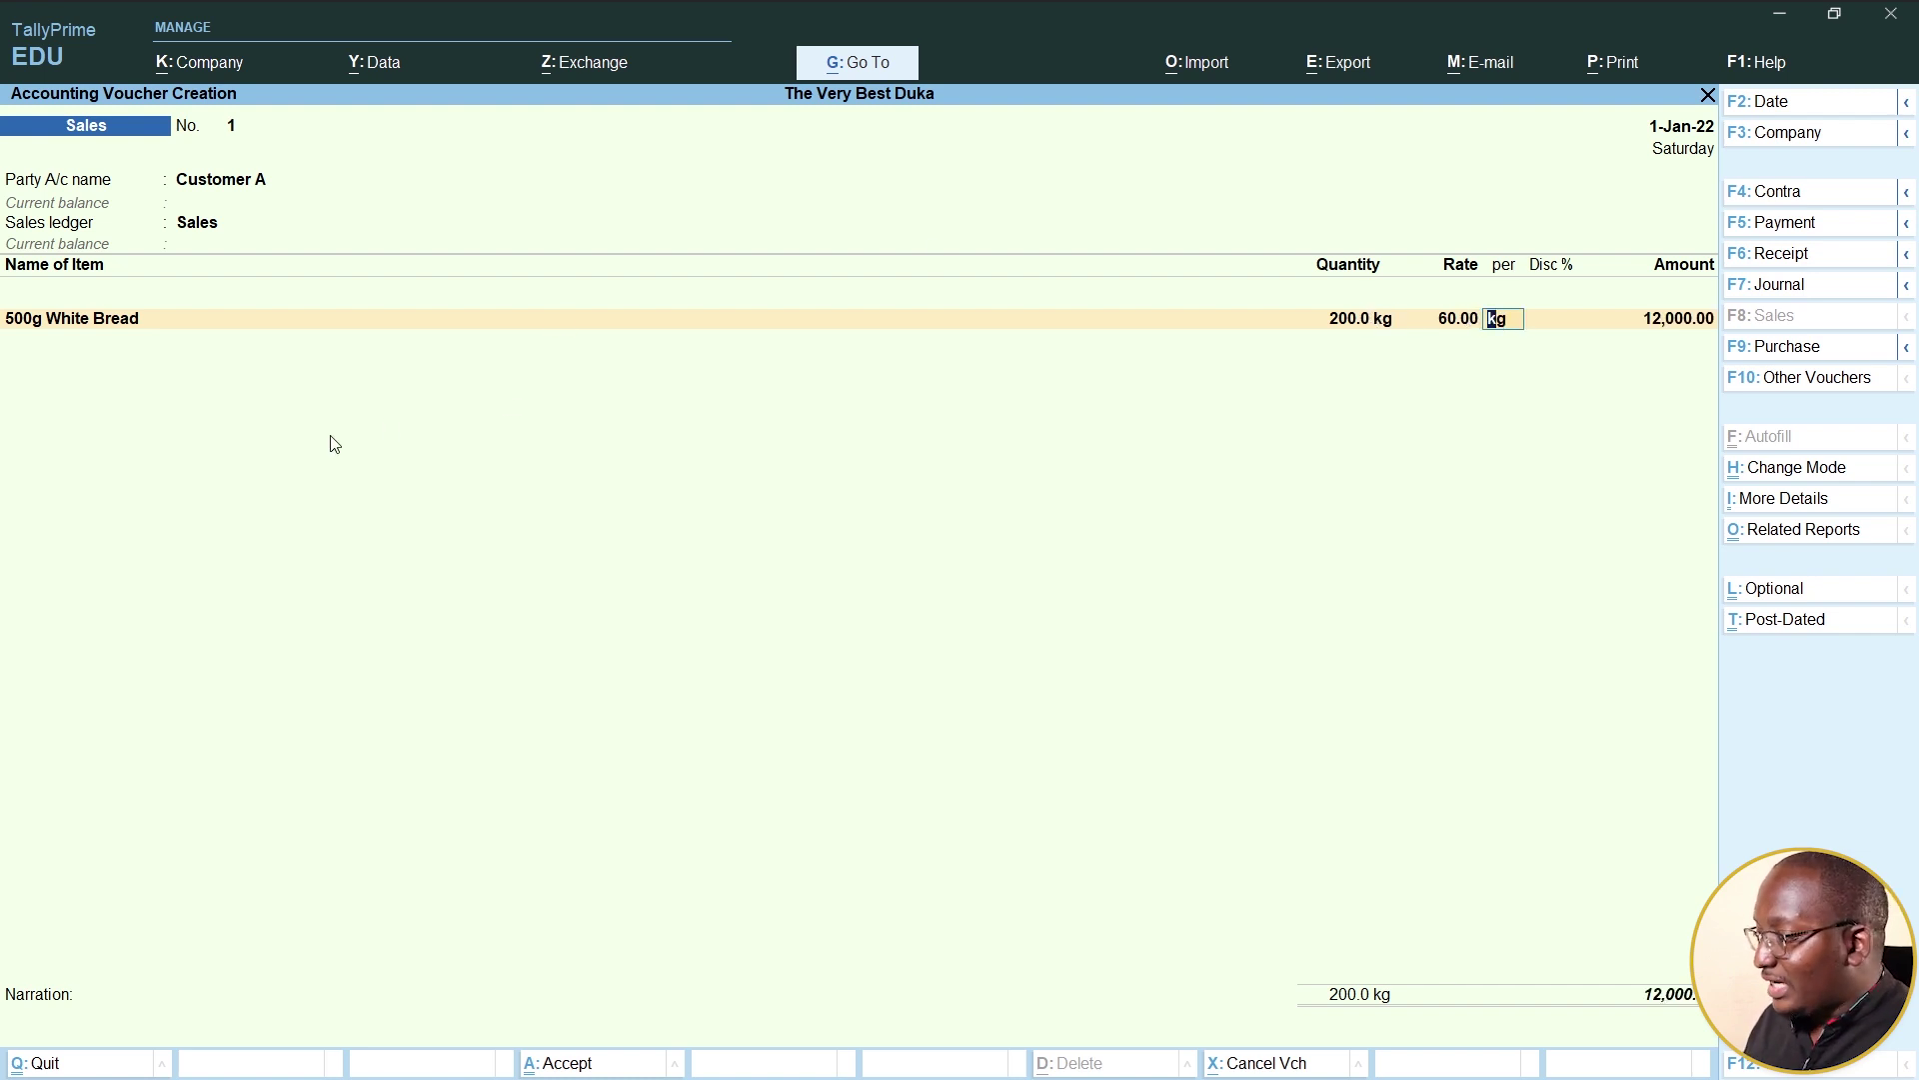
{"action": "key", "text": "Return"}
{"action": "key", "text": "Return"}
{"action": "key", "text": "Return"}
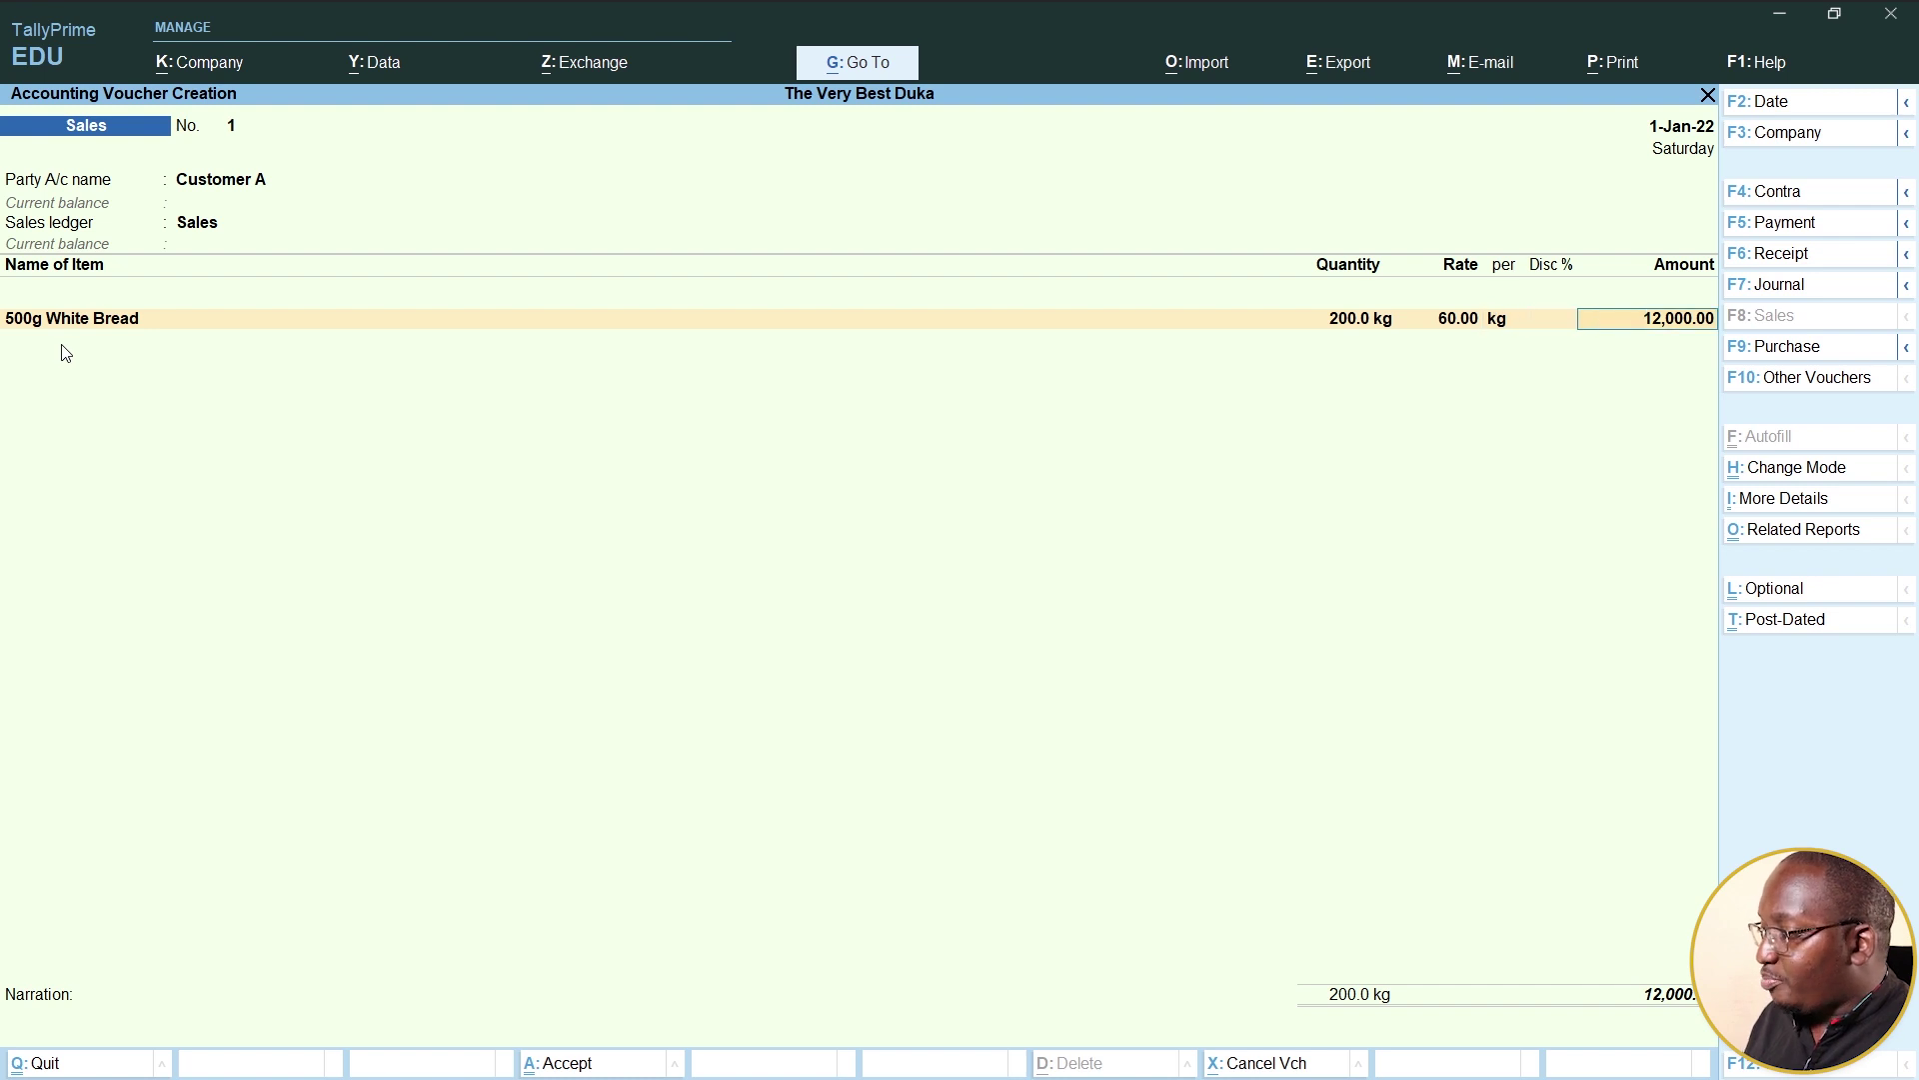
Add 1,000 litres of Brookside Milk with its selling rate and save the sales voucher
{"action": "type", "text": "Mil"}
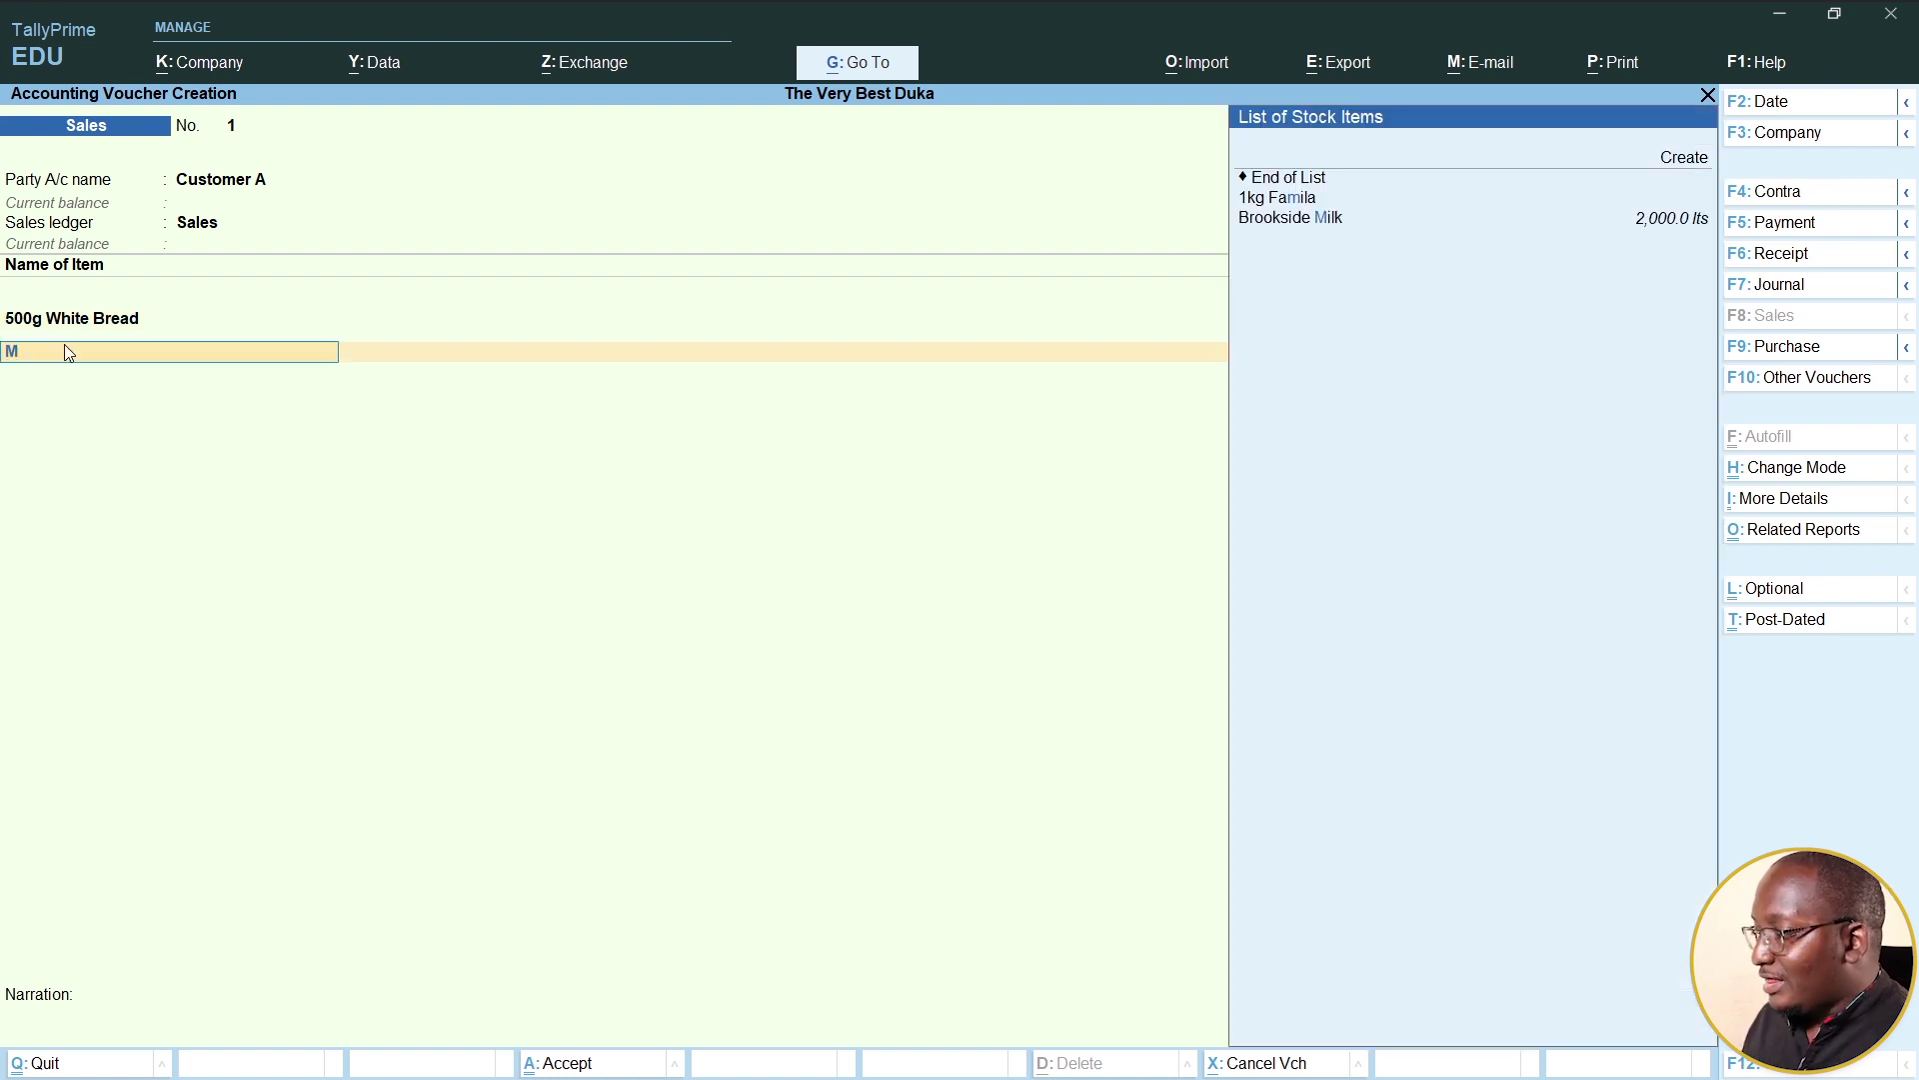
{"action": "left_click", "coordinate": [1289, 218]}
{"action": "type", "text": "1,00"}
{"action": "type", "text": "00"}
{"action": "key", "text": "Return"}
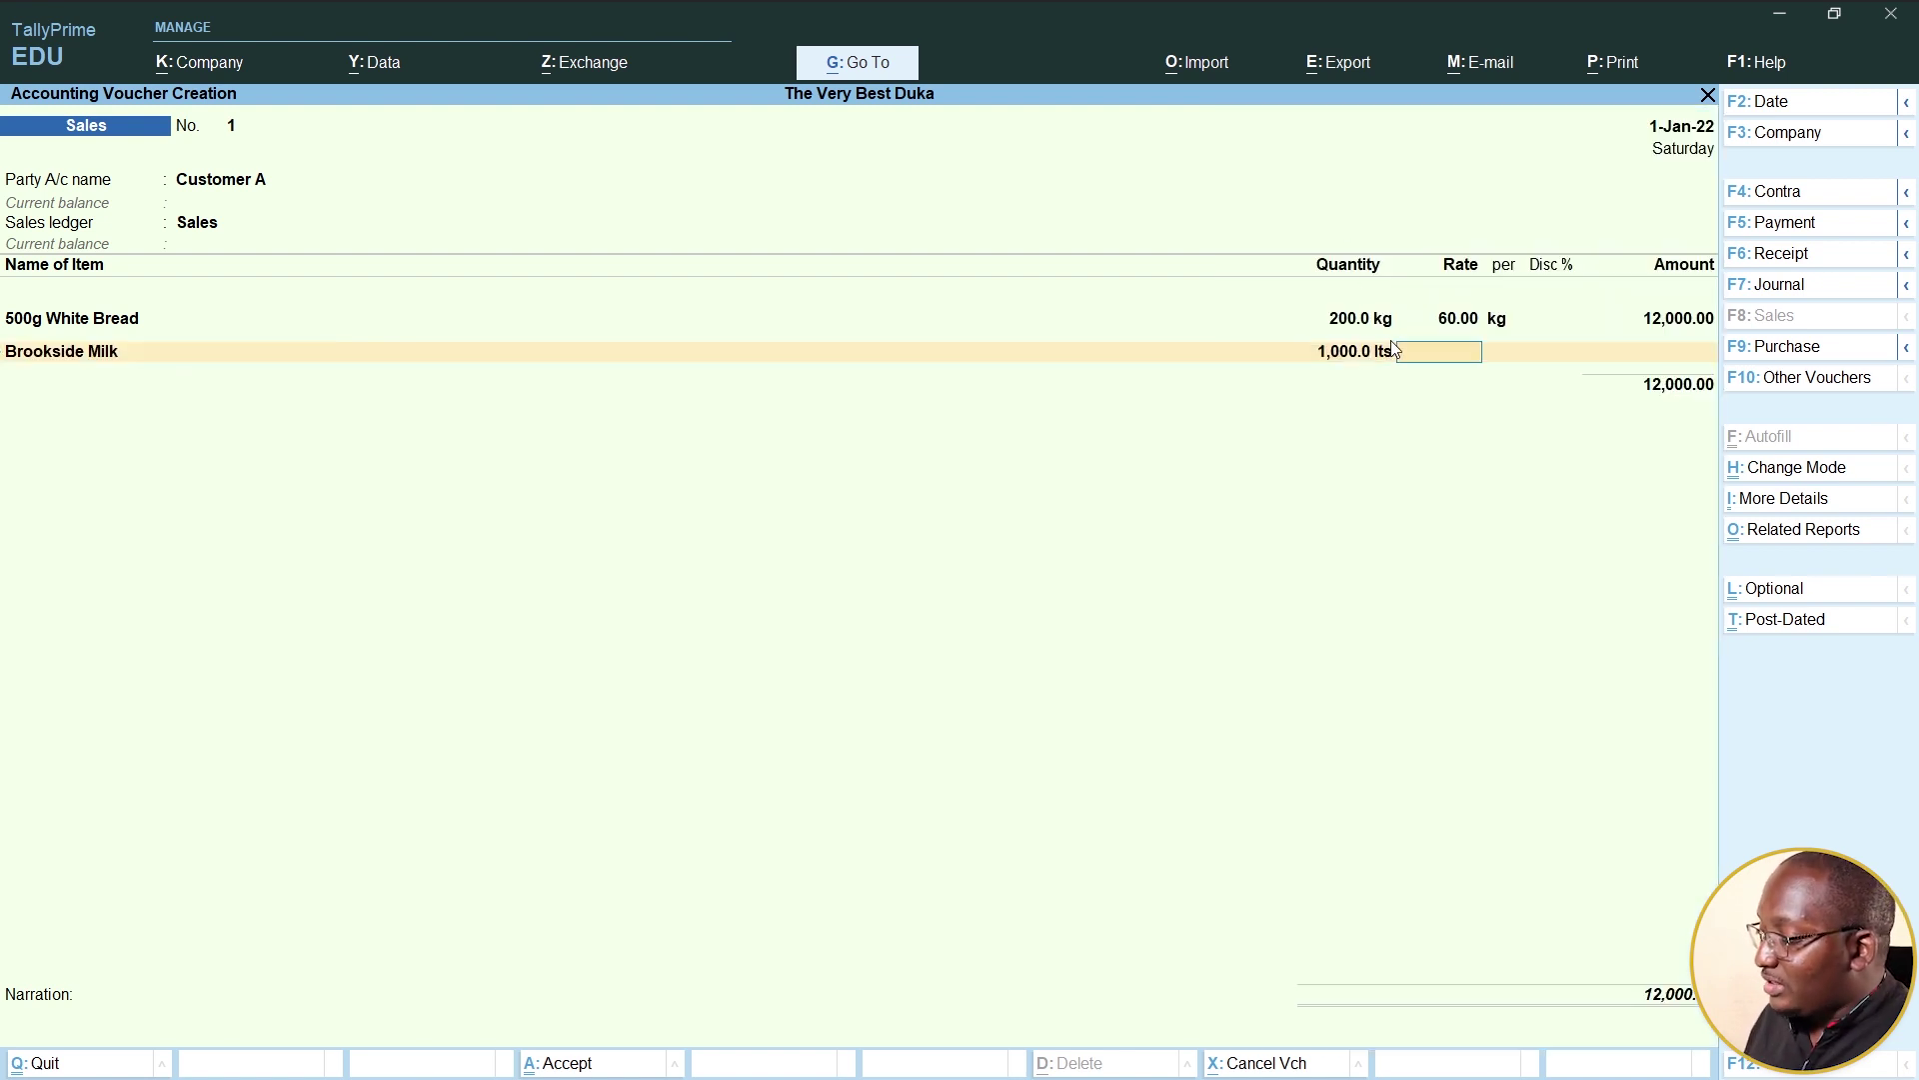
{"action": "type", "text": "70"}
{"action": "key", "text": "Return"}
{"action": "key", "text": "Return"}
{"action": "key", "text": "Return"}
{"action": "key", "text": "Return"}
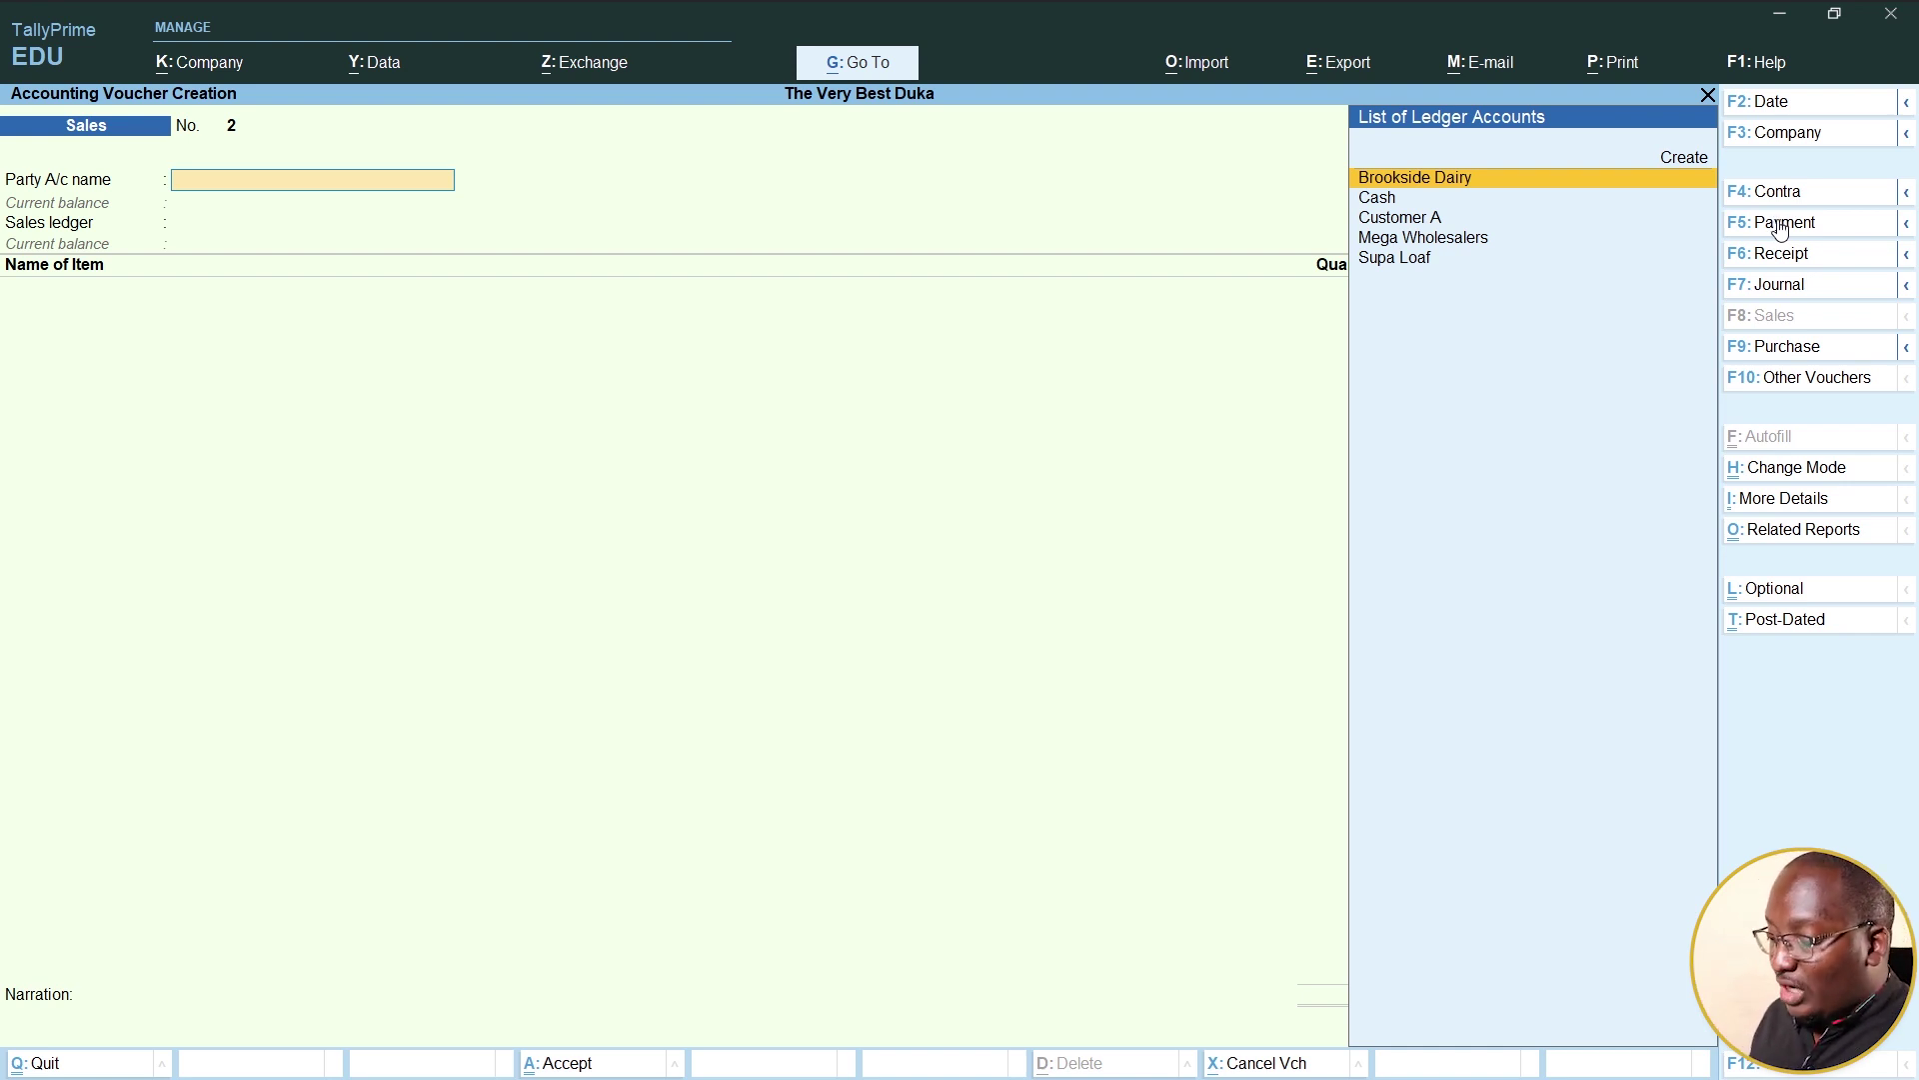
Start a payment voucher on the Cash account and enter 50,000 against Customer A
{"action": "left_click", "coordinate": [1782, 226]}
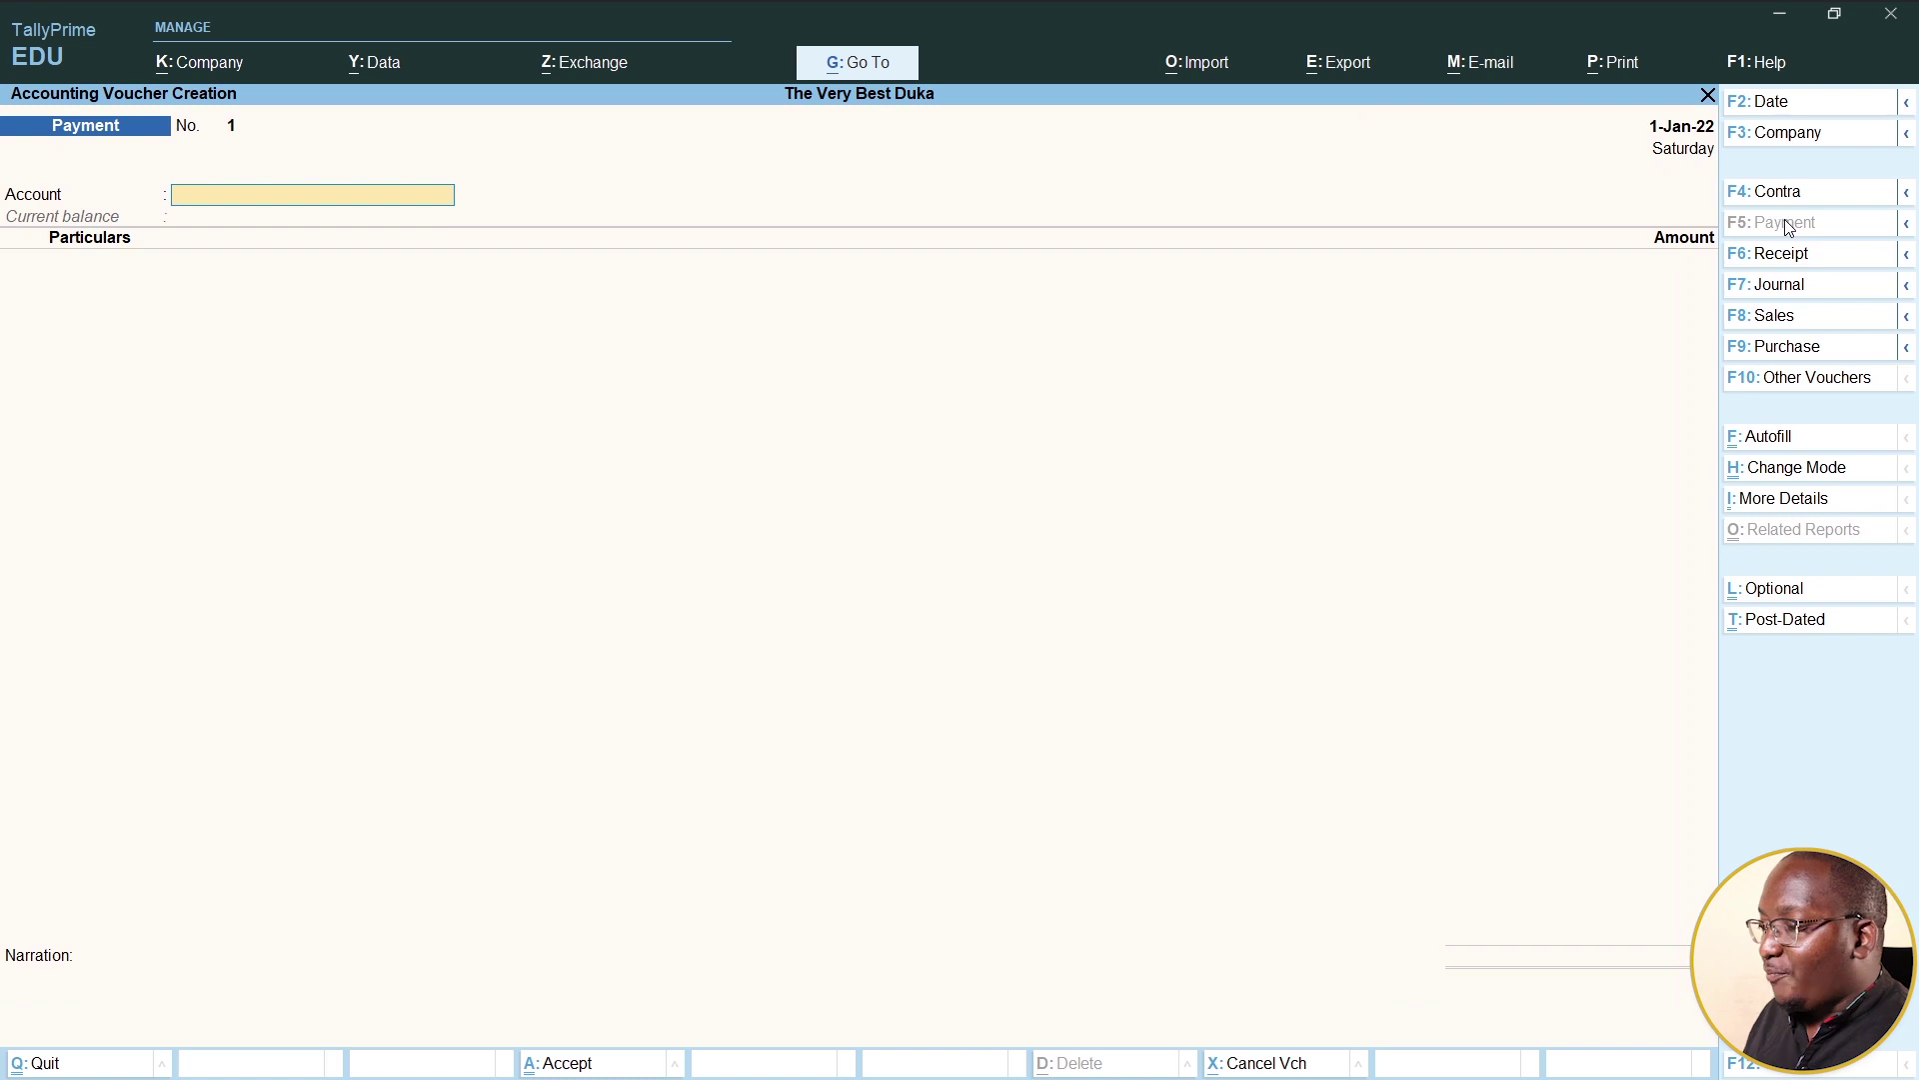
{"action": "type", "text": "C"}
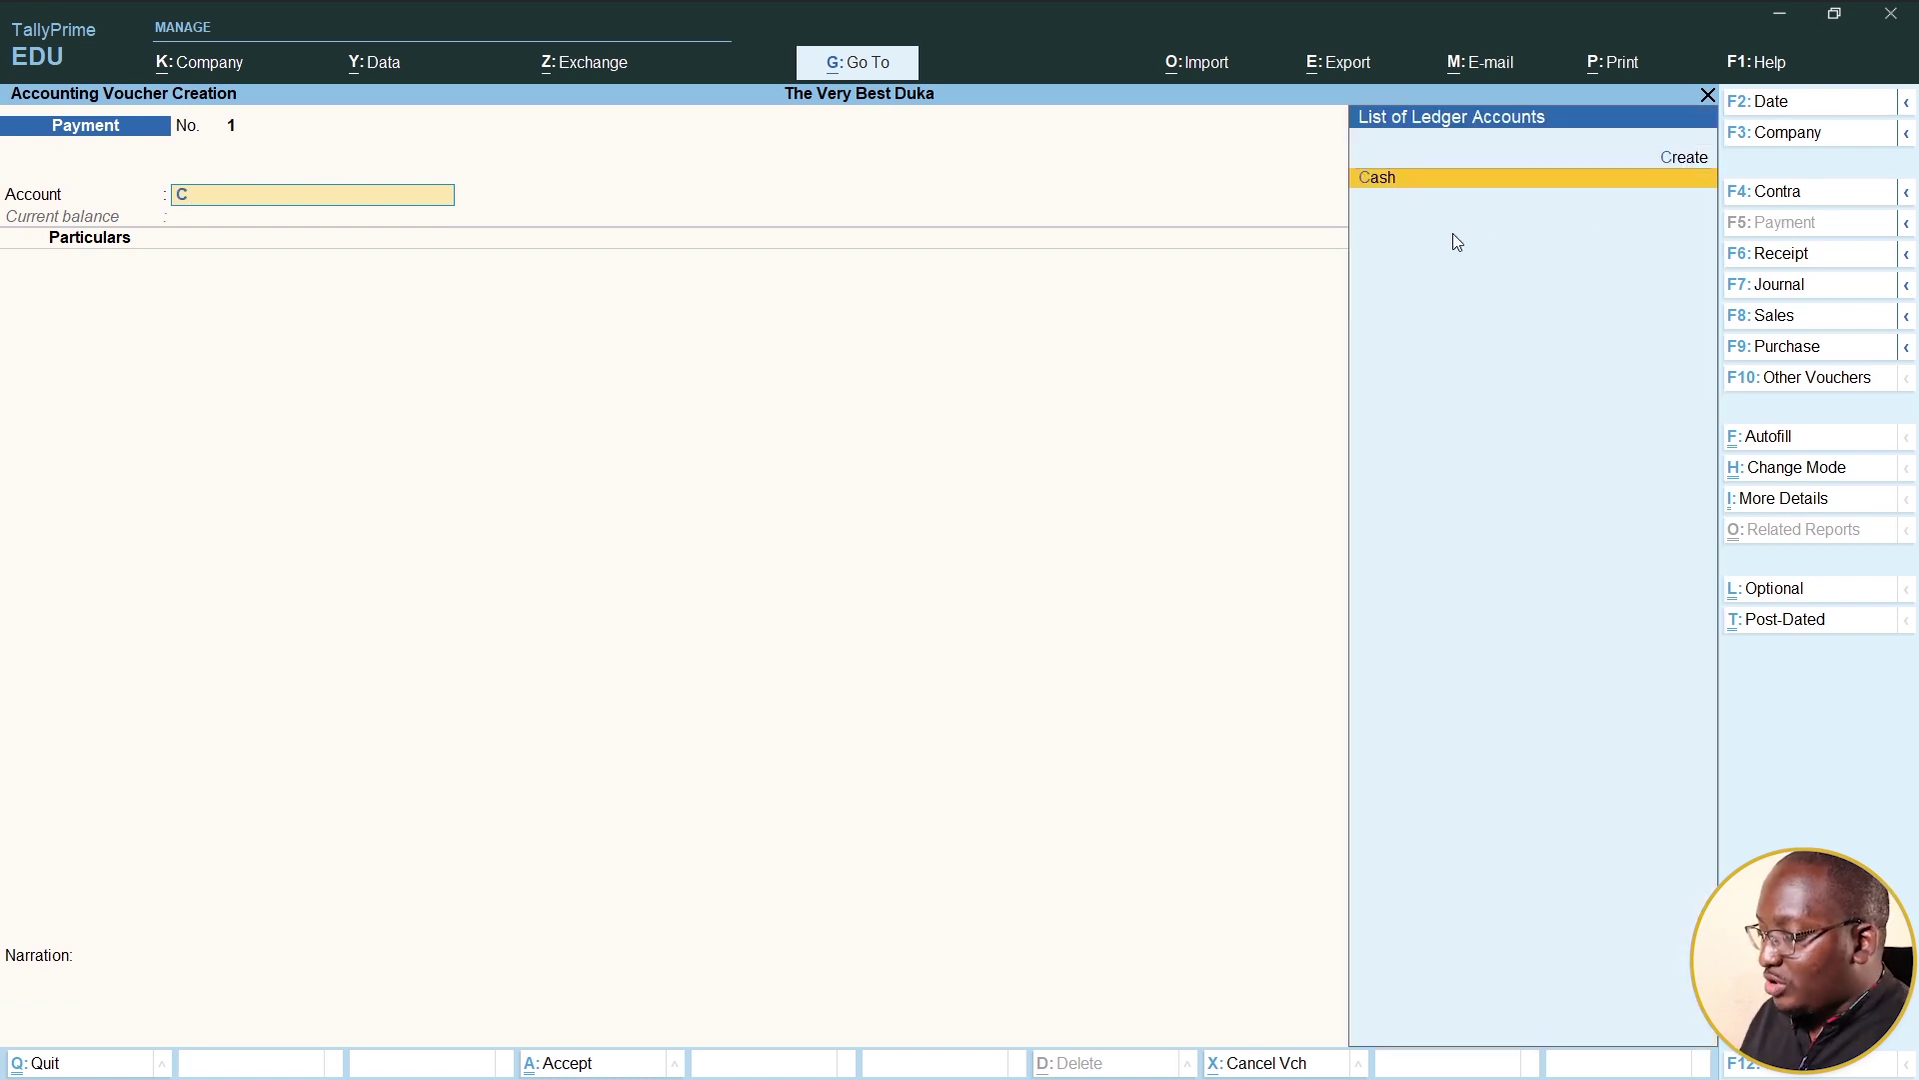
{"action": "left_click", "coordinate": [1380, 179]}
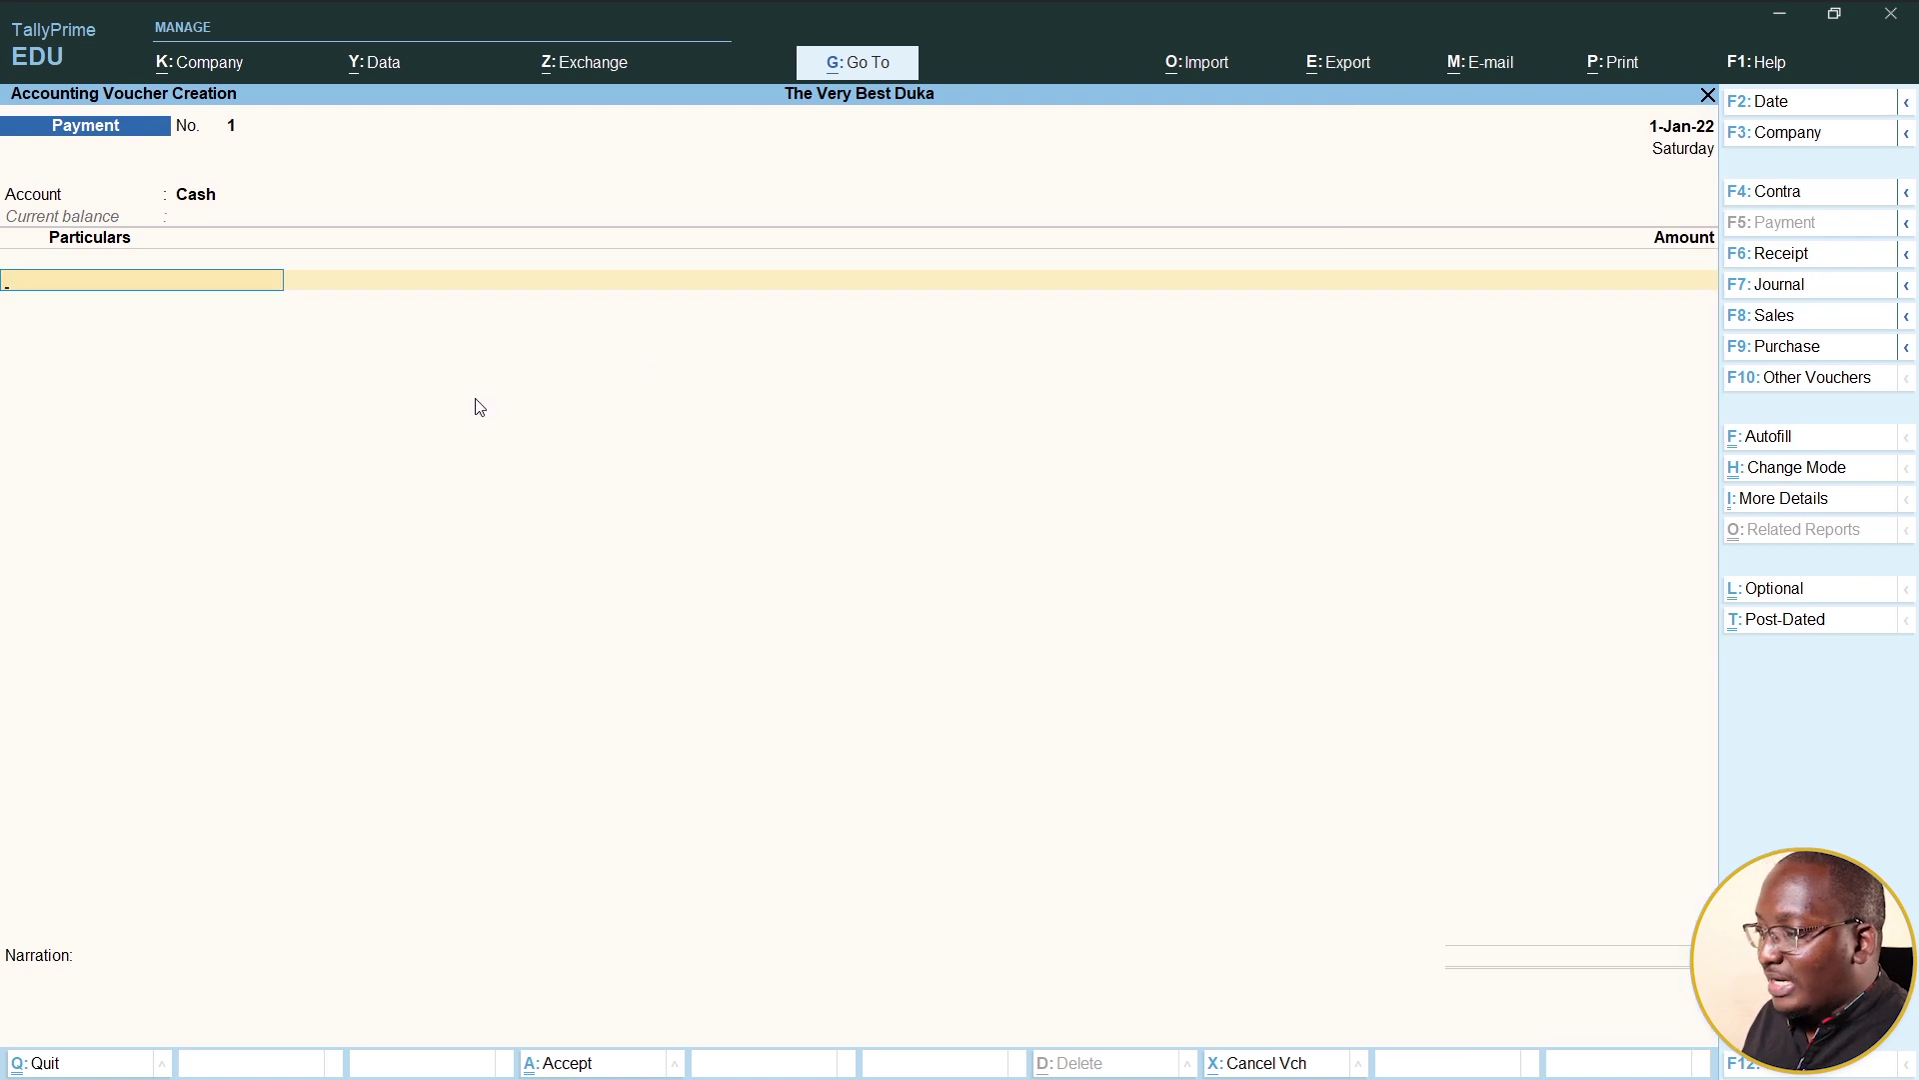
{"action": "type", "text": "Cu"}
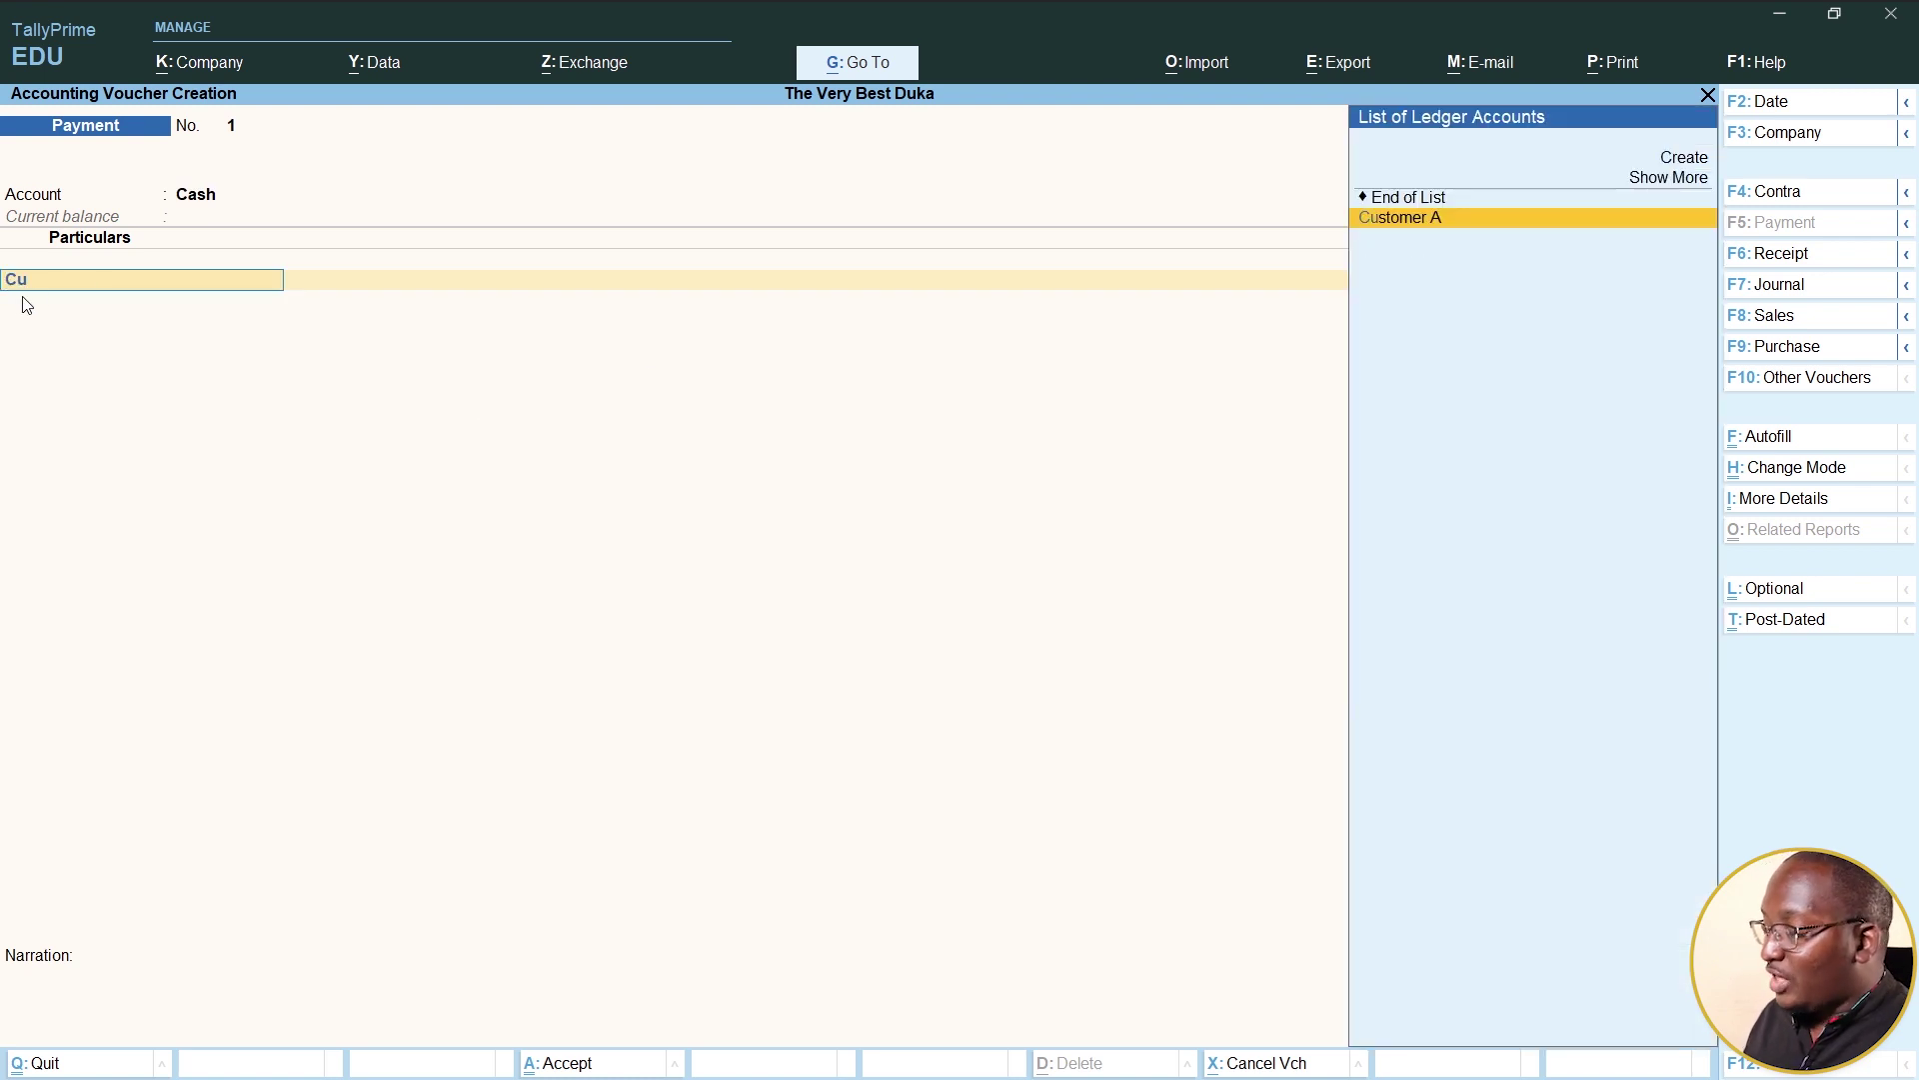
{"action": "left_click", "coordinate": [1392, 221]}
{"action": "type", "text": "50000"}
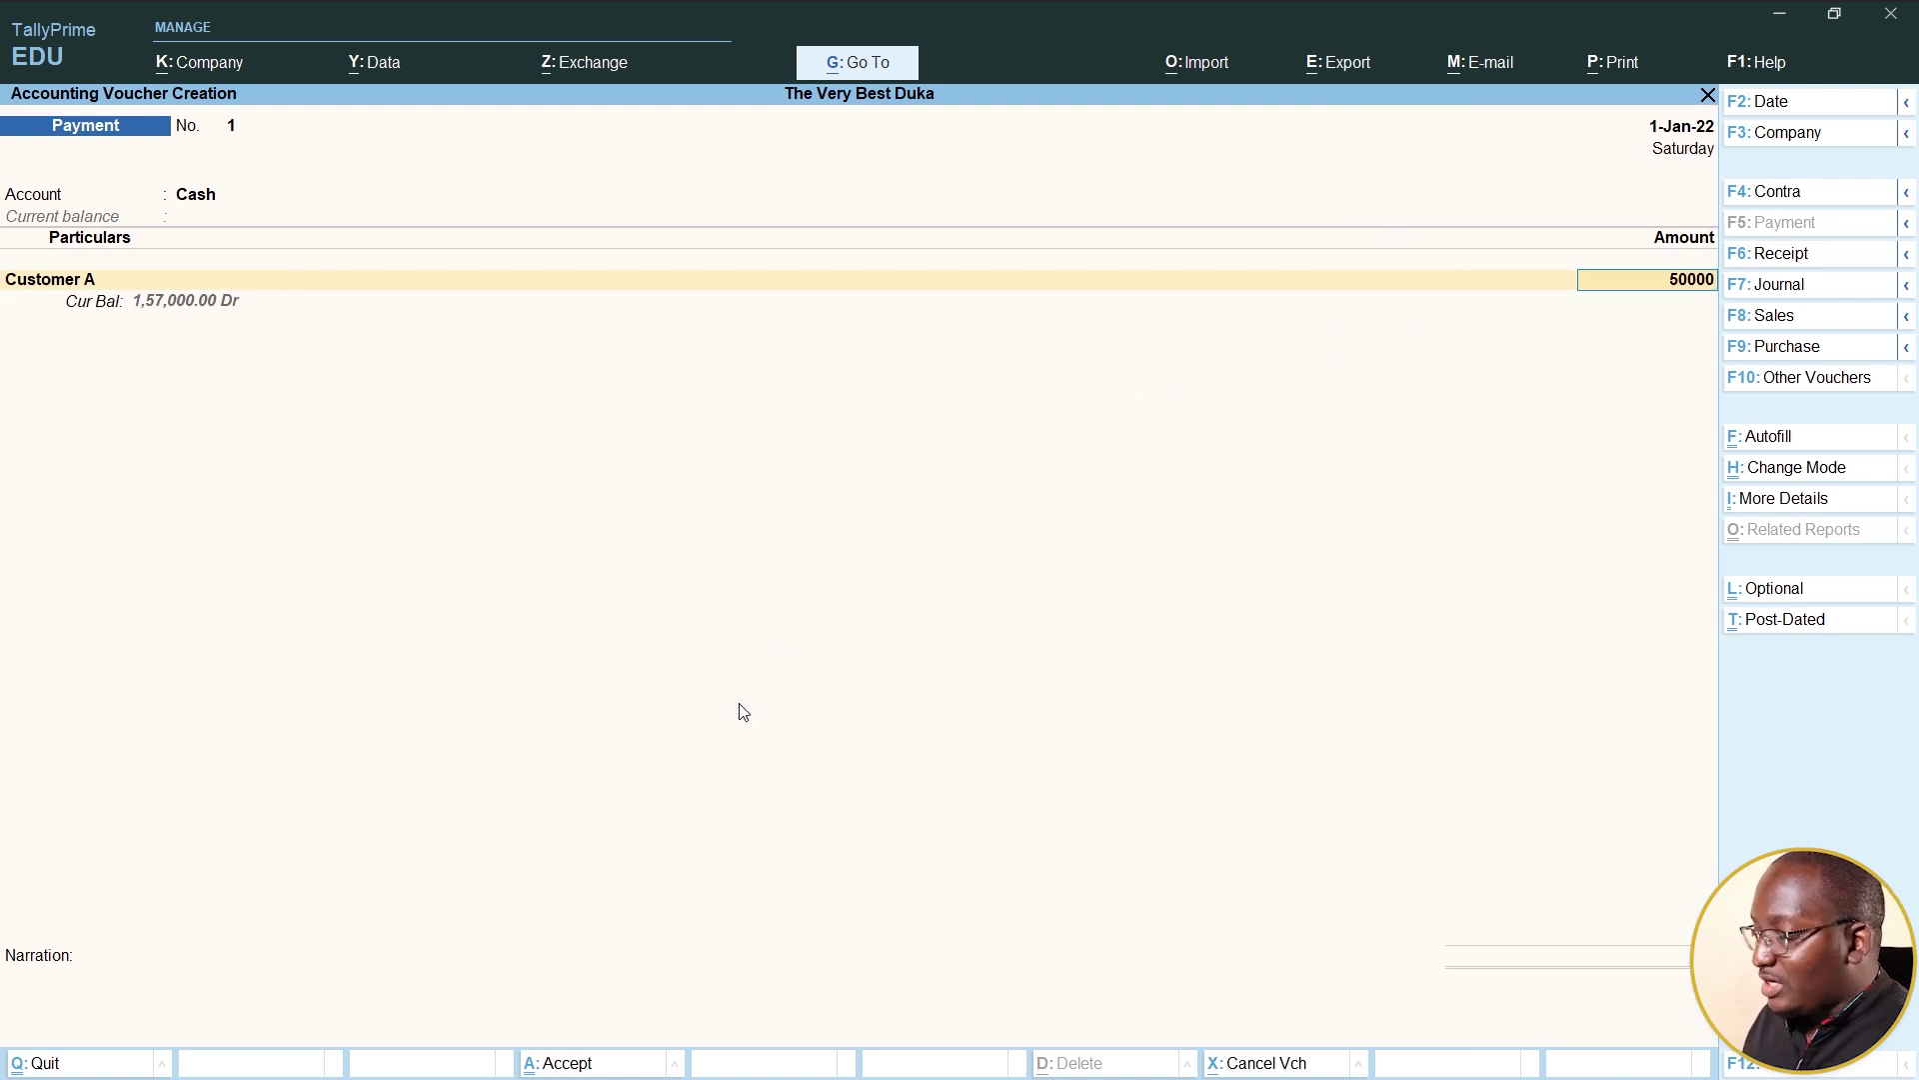
Allocate the Customer A payment as On Account in the bill-wise details and save the payment voucher
{"action": "key", "text": "Return"}
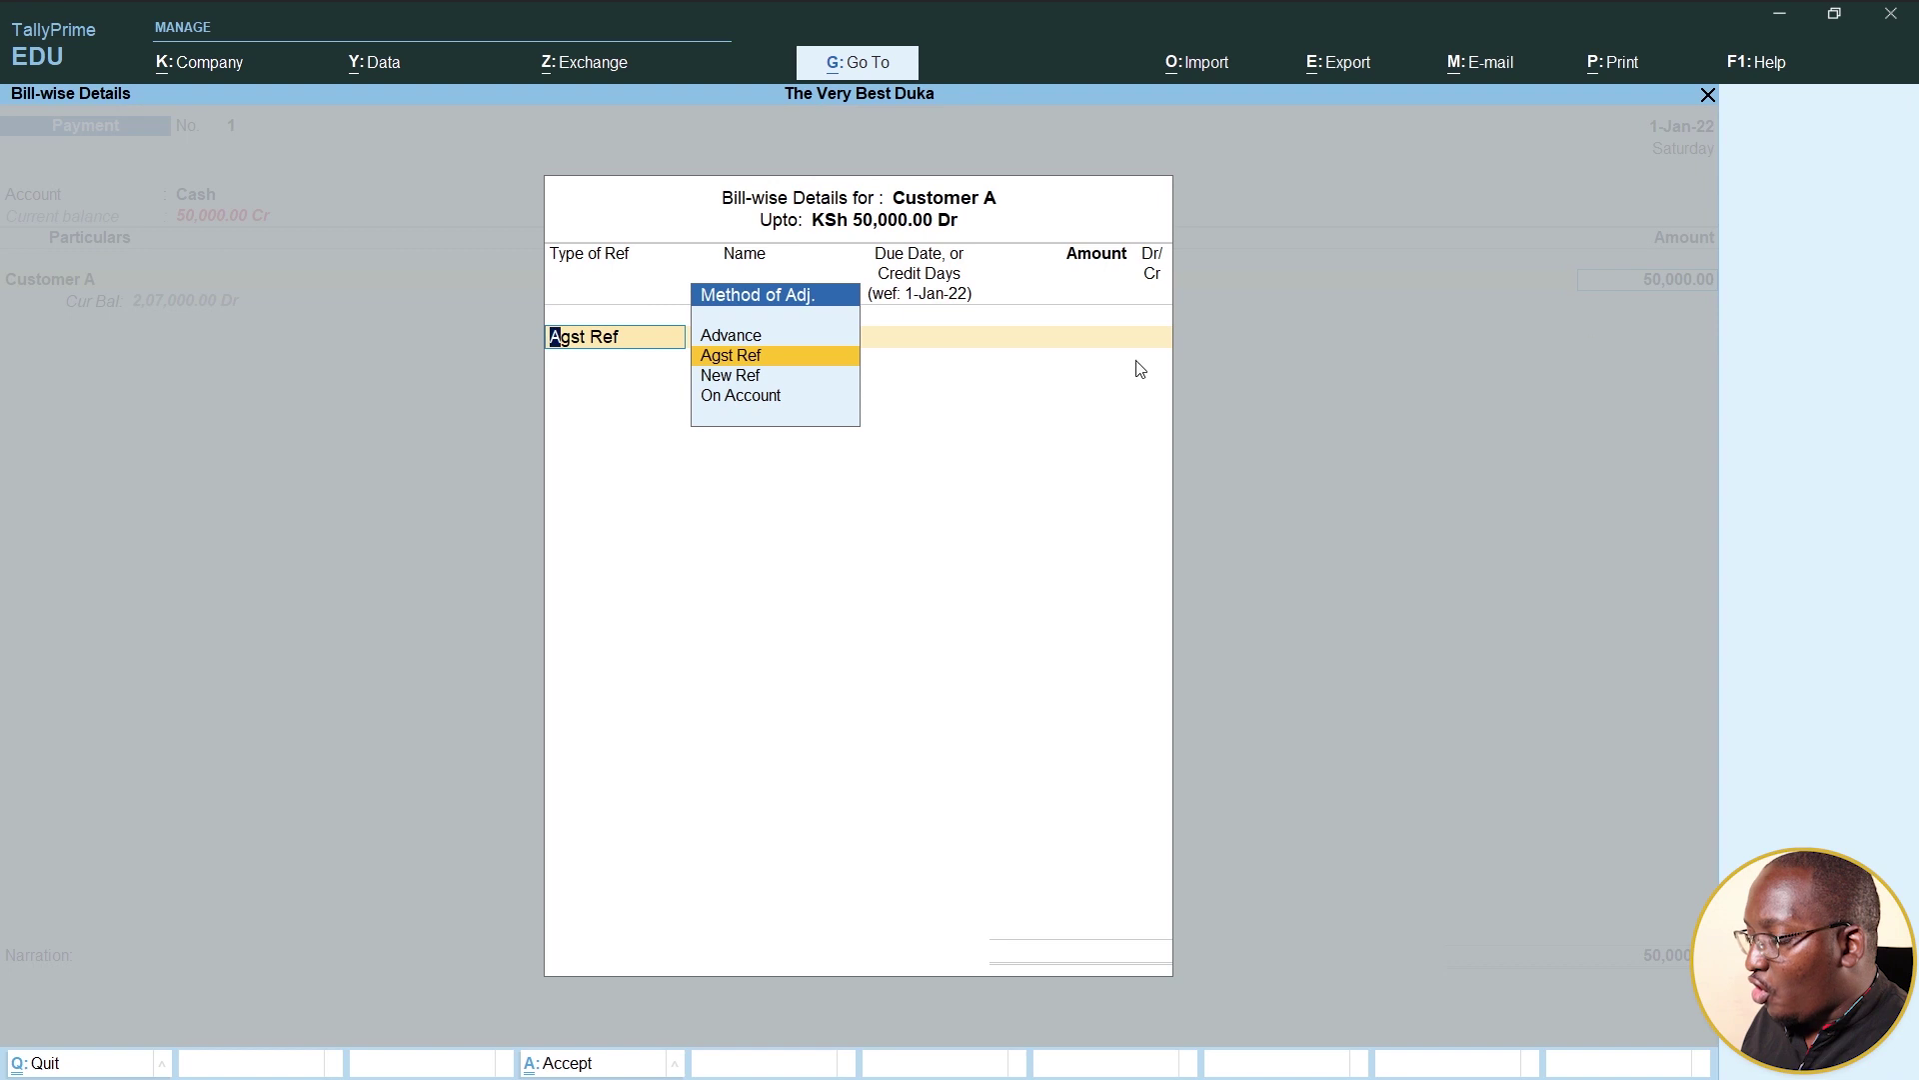
{"action": "type", "text": "o"}
{"action": "key", "text": "Return"}
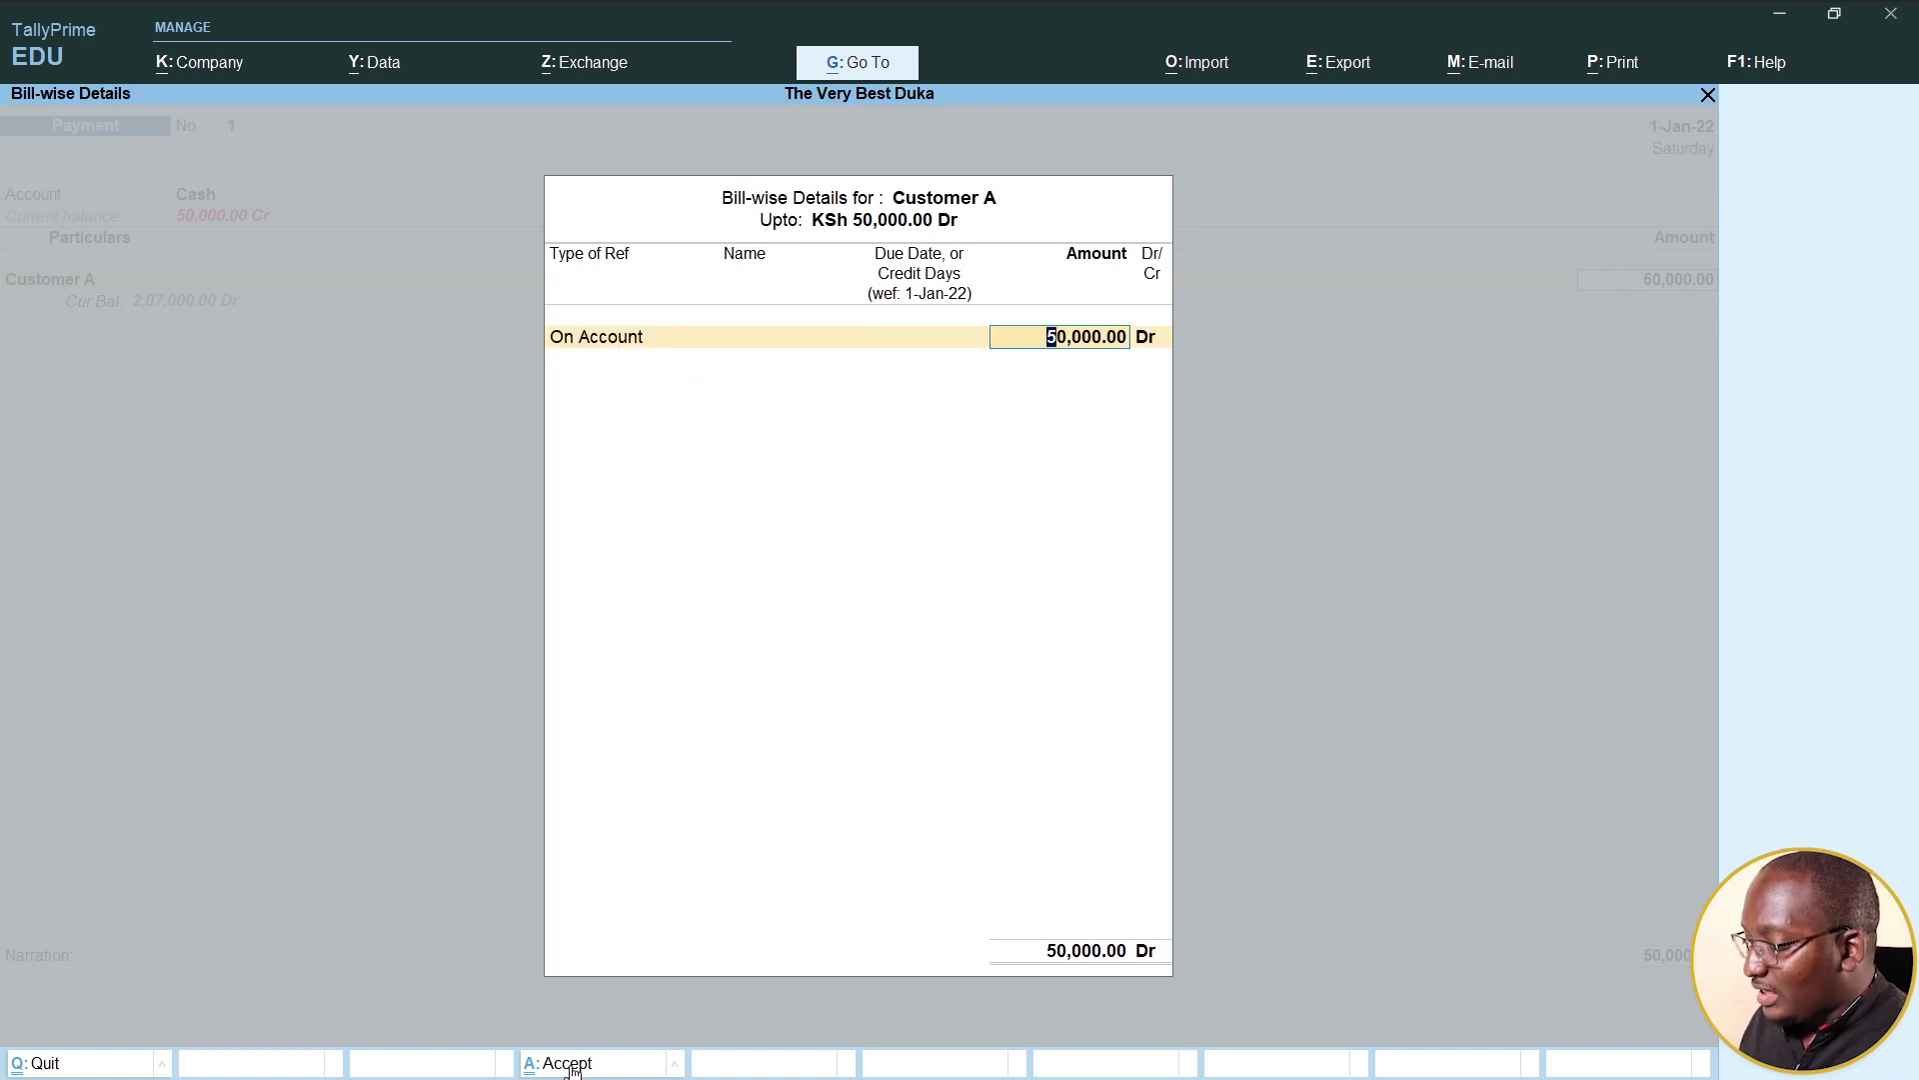
{"action": "left_click", "coordinate": [573, 1067]}
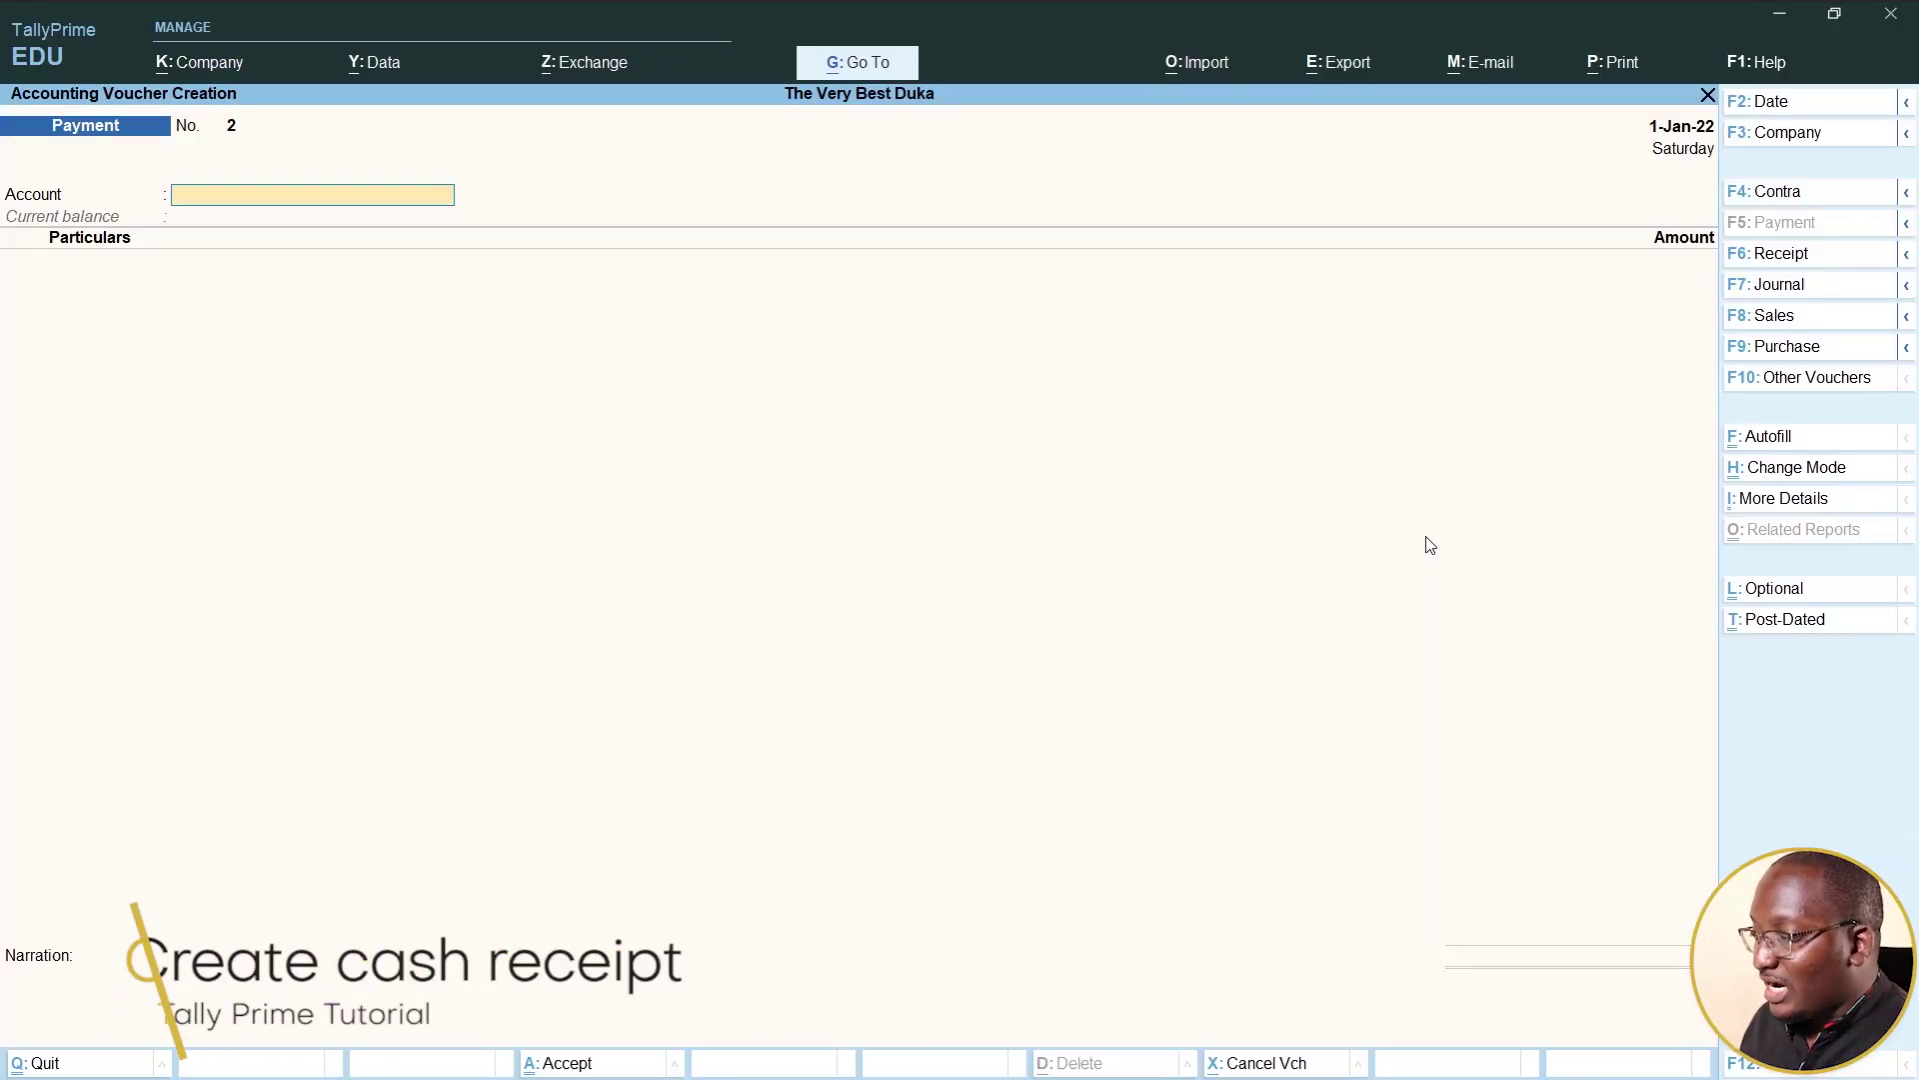
Start a receipt voucher on the Cash account and enter 50,000 against Customer A
{"action": "left_click", "coordinate": [1785, 256]}
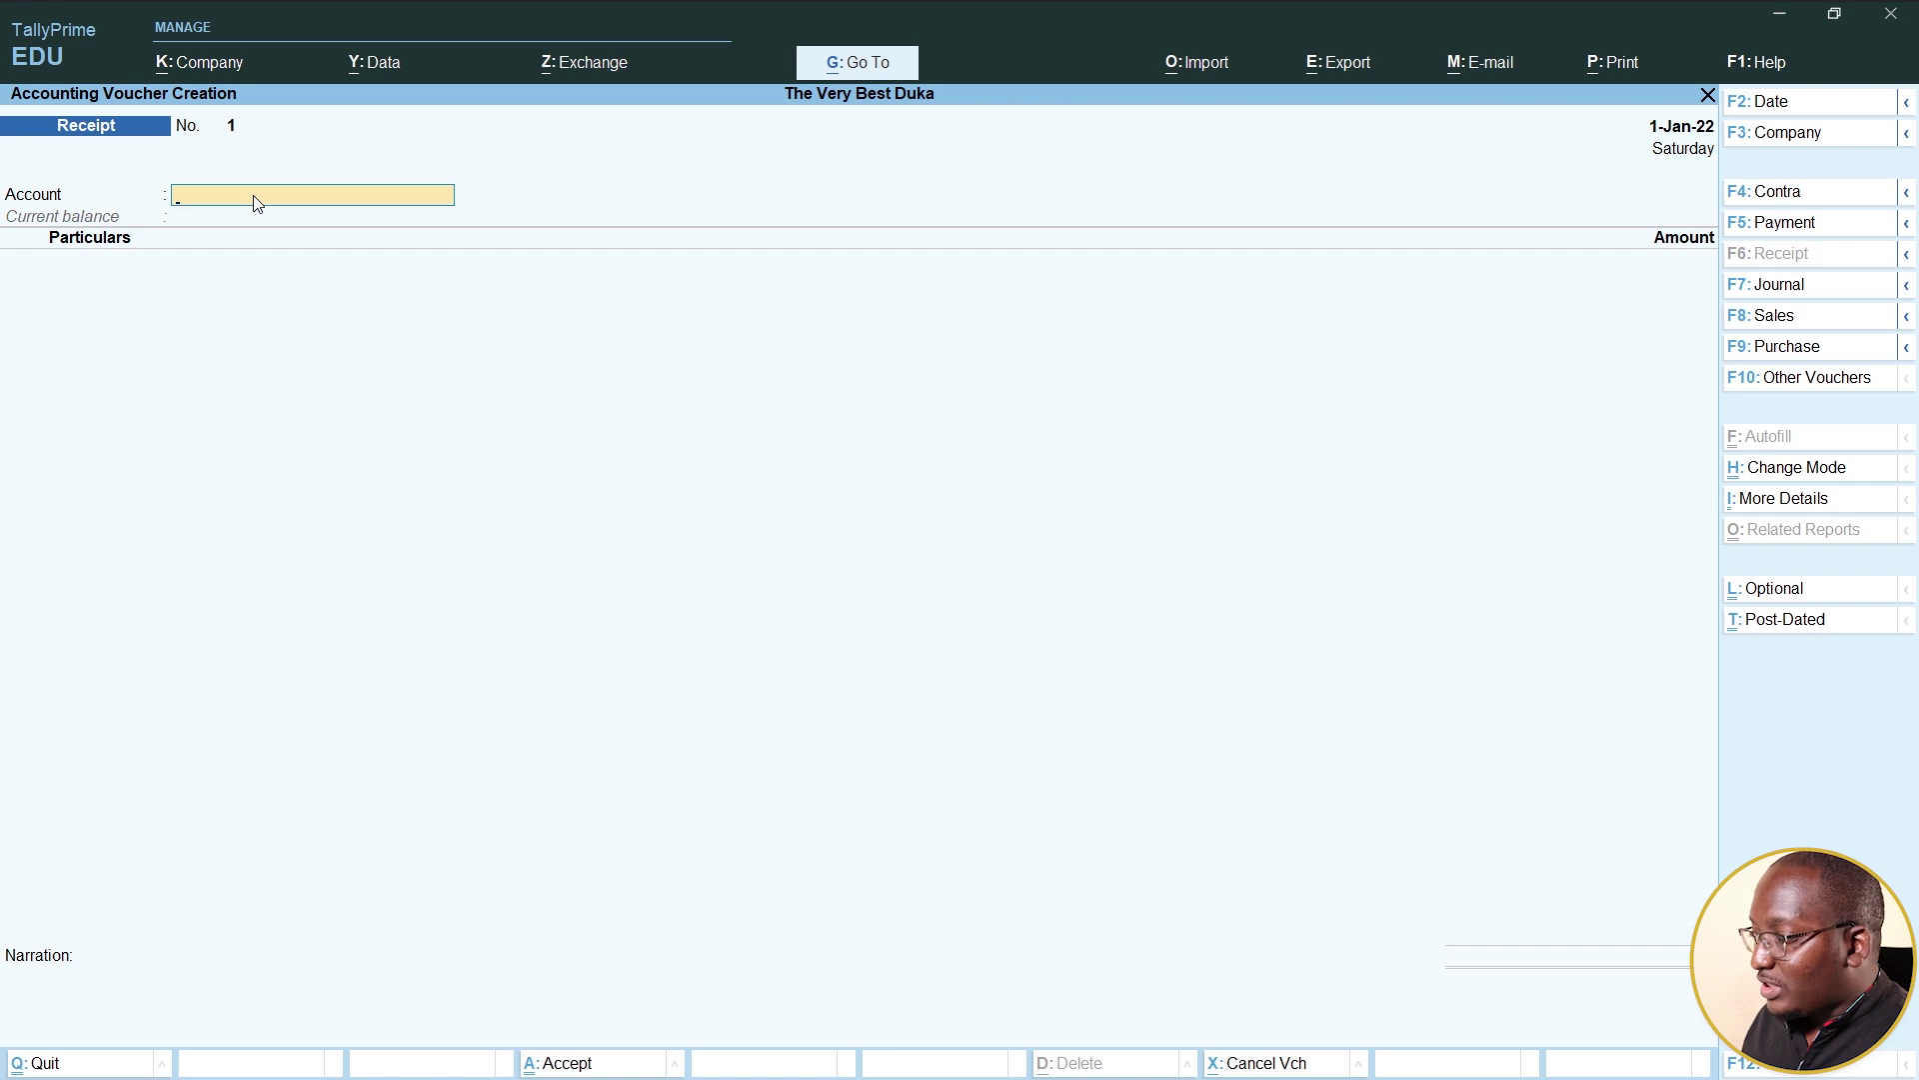
{"action": "type", "text": "C"}
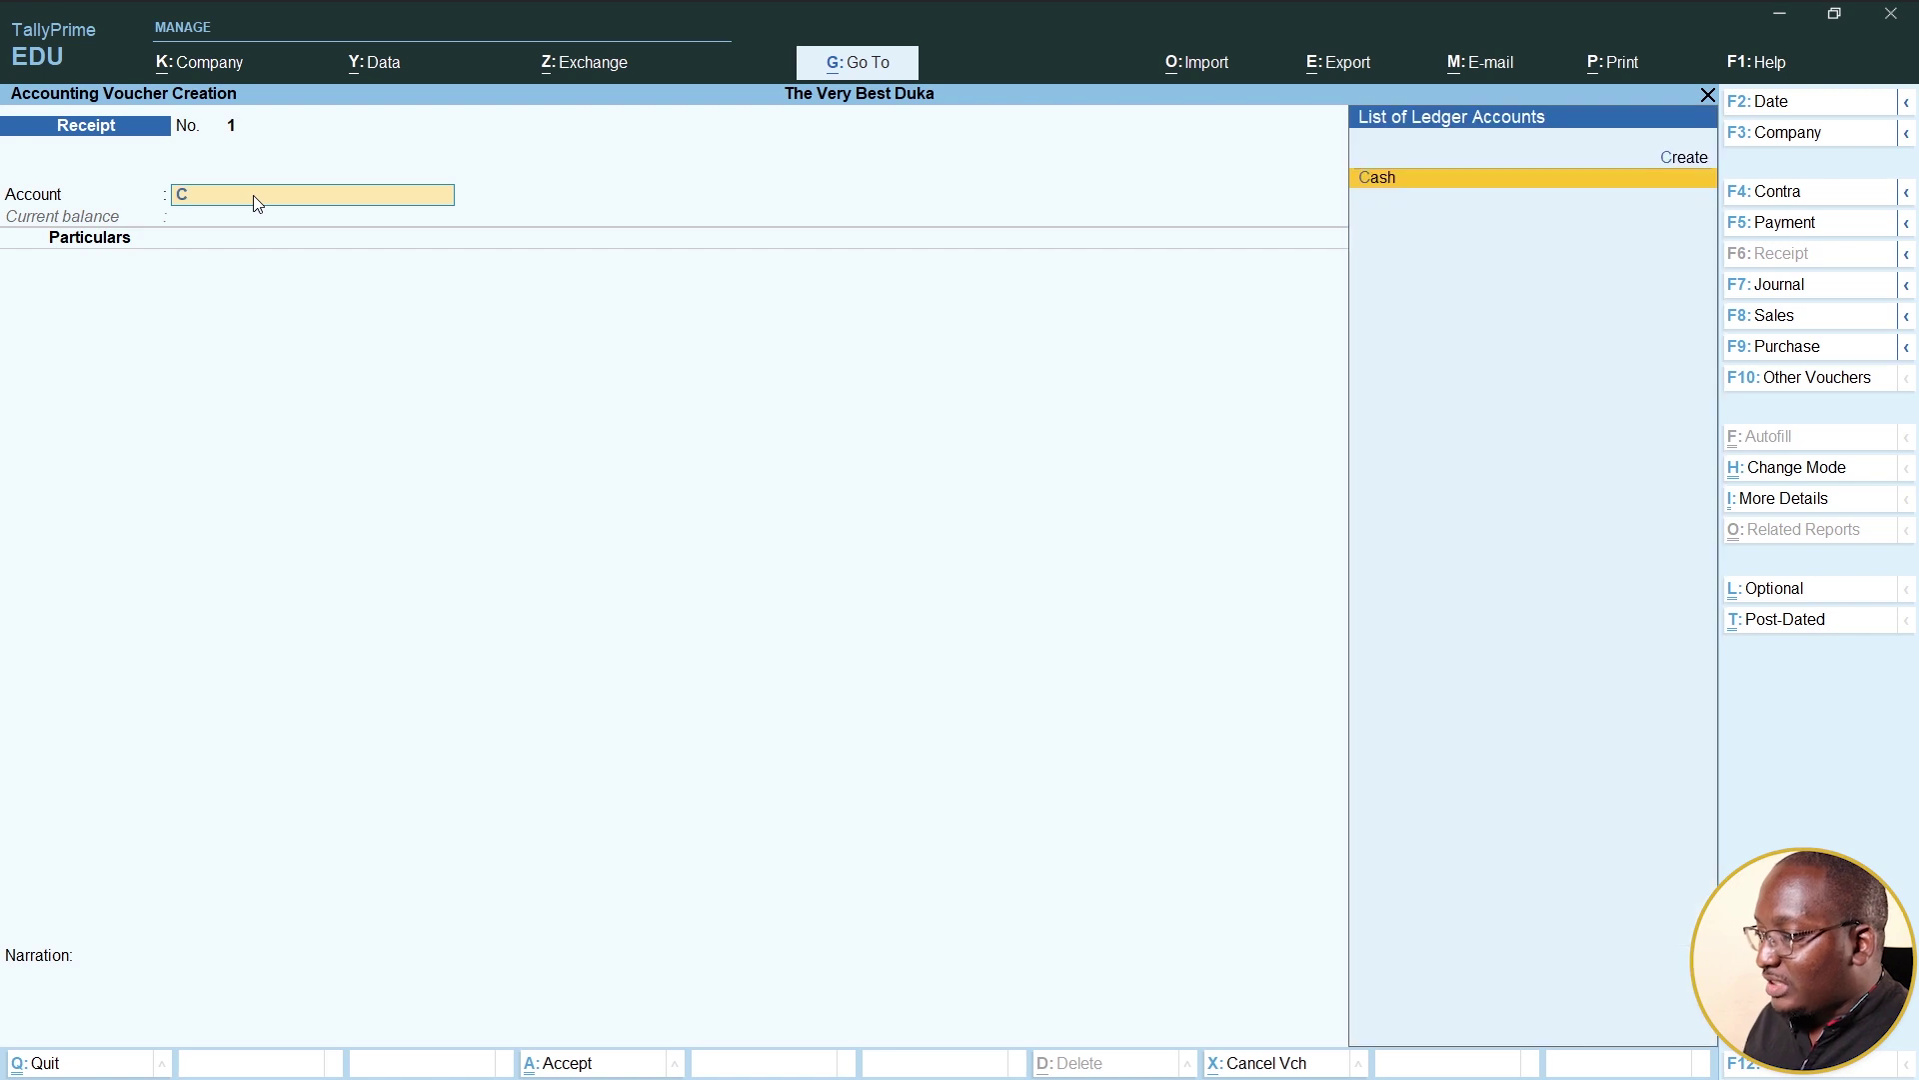
{"action": "left_click", "coordinate": [1380, 184]}
{"action": "type", "text": "Cu"}
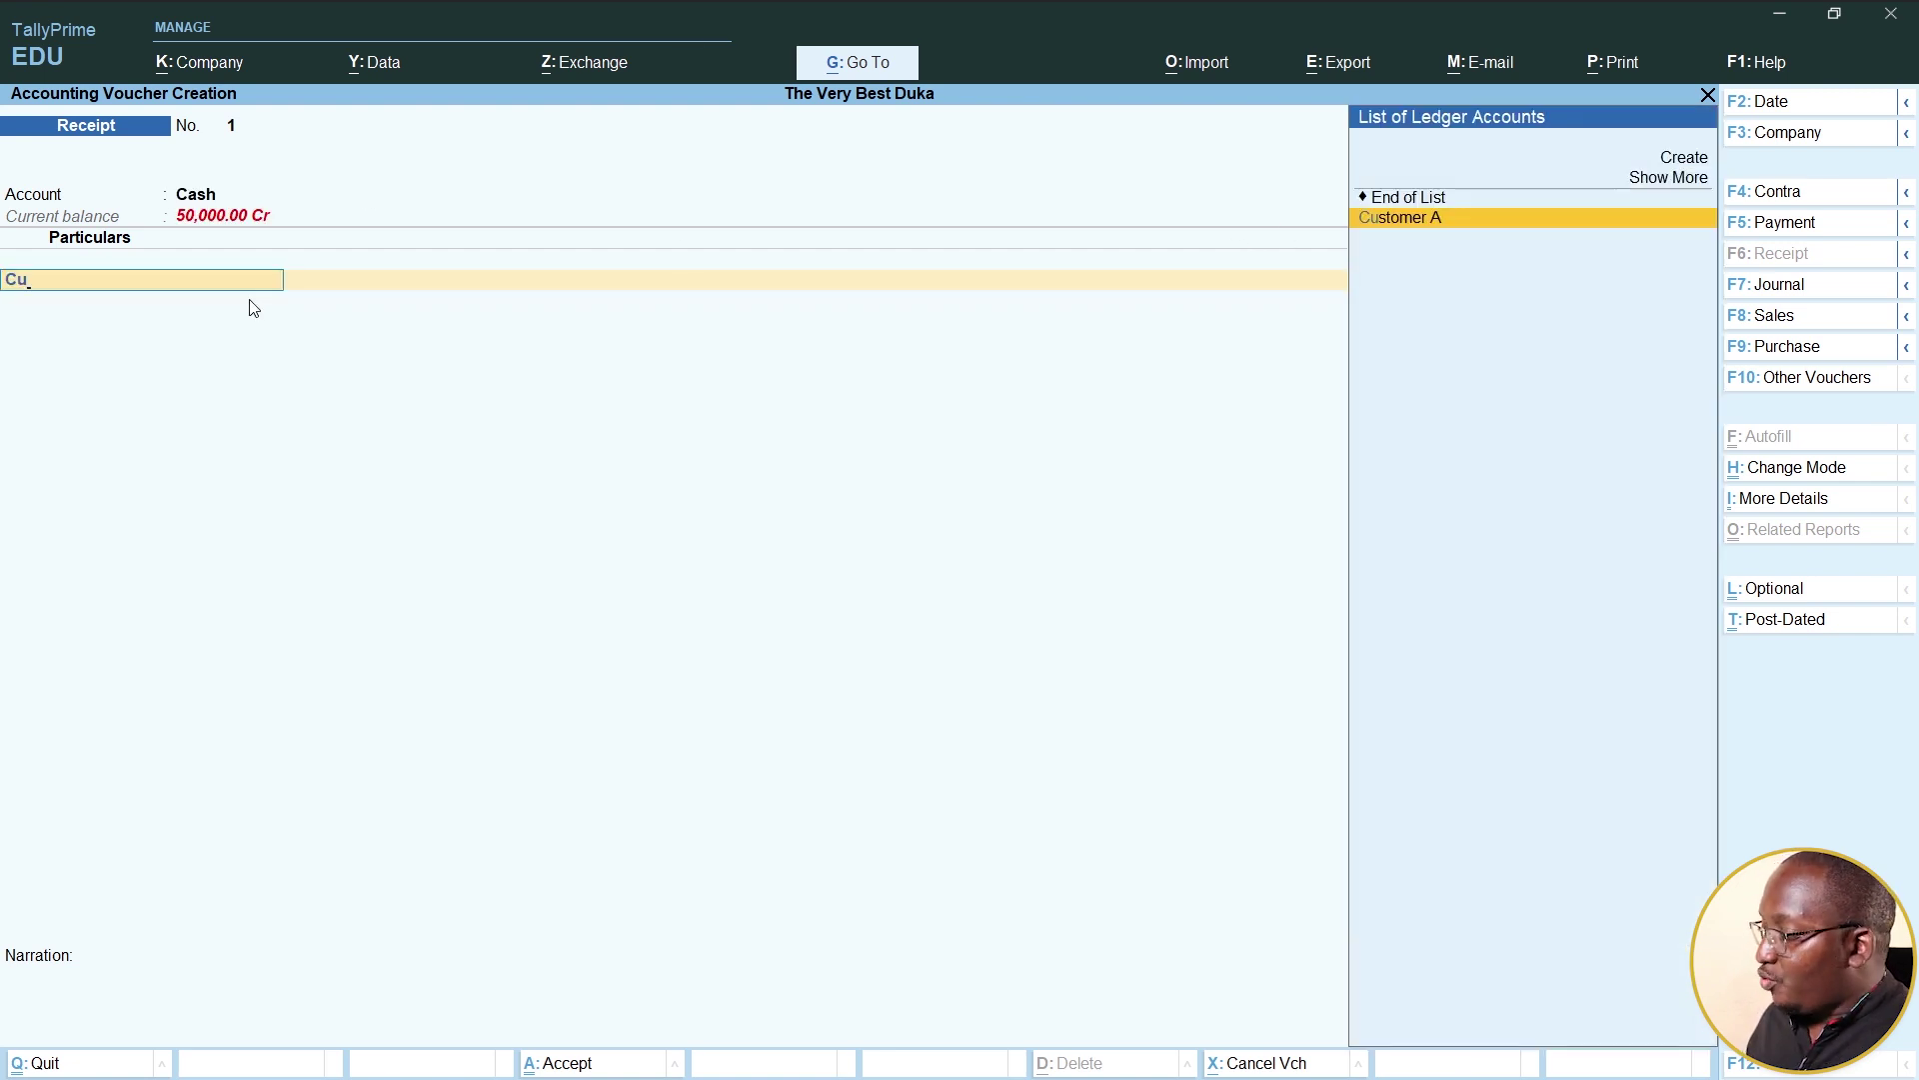
{"action": "left_click", "coordinate": [1384, 220]}
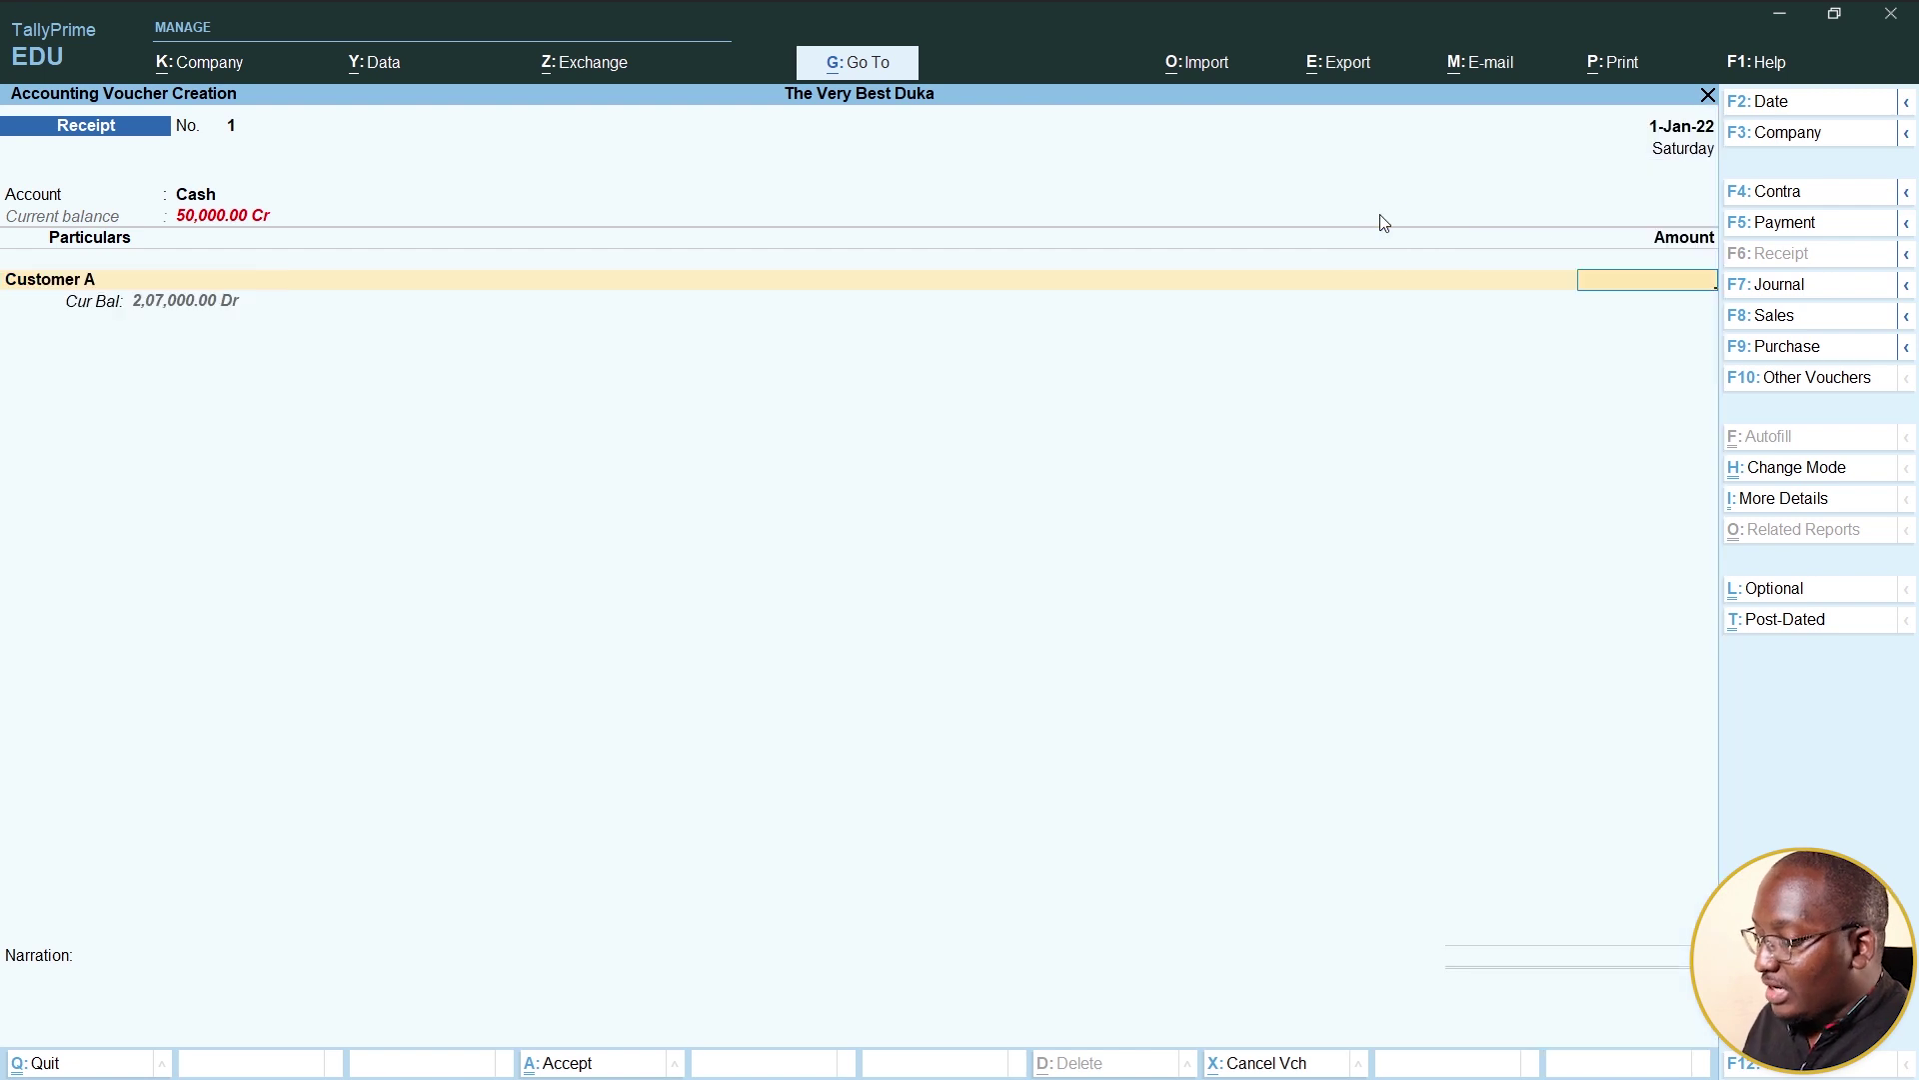
{"action": "type", "text": "50000"}
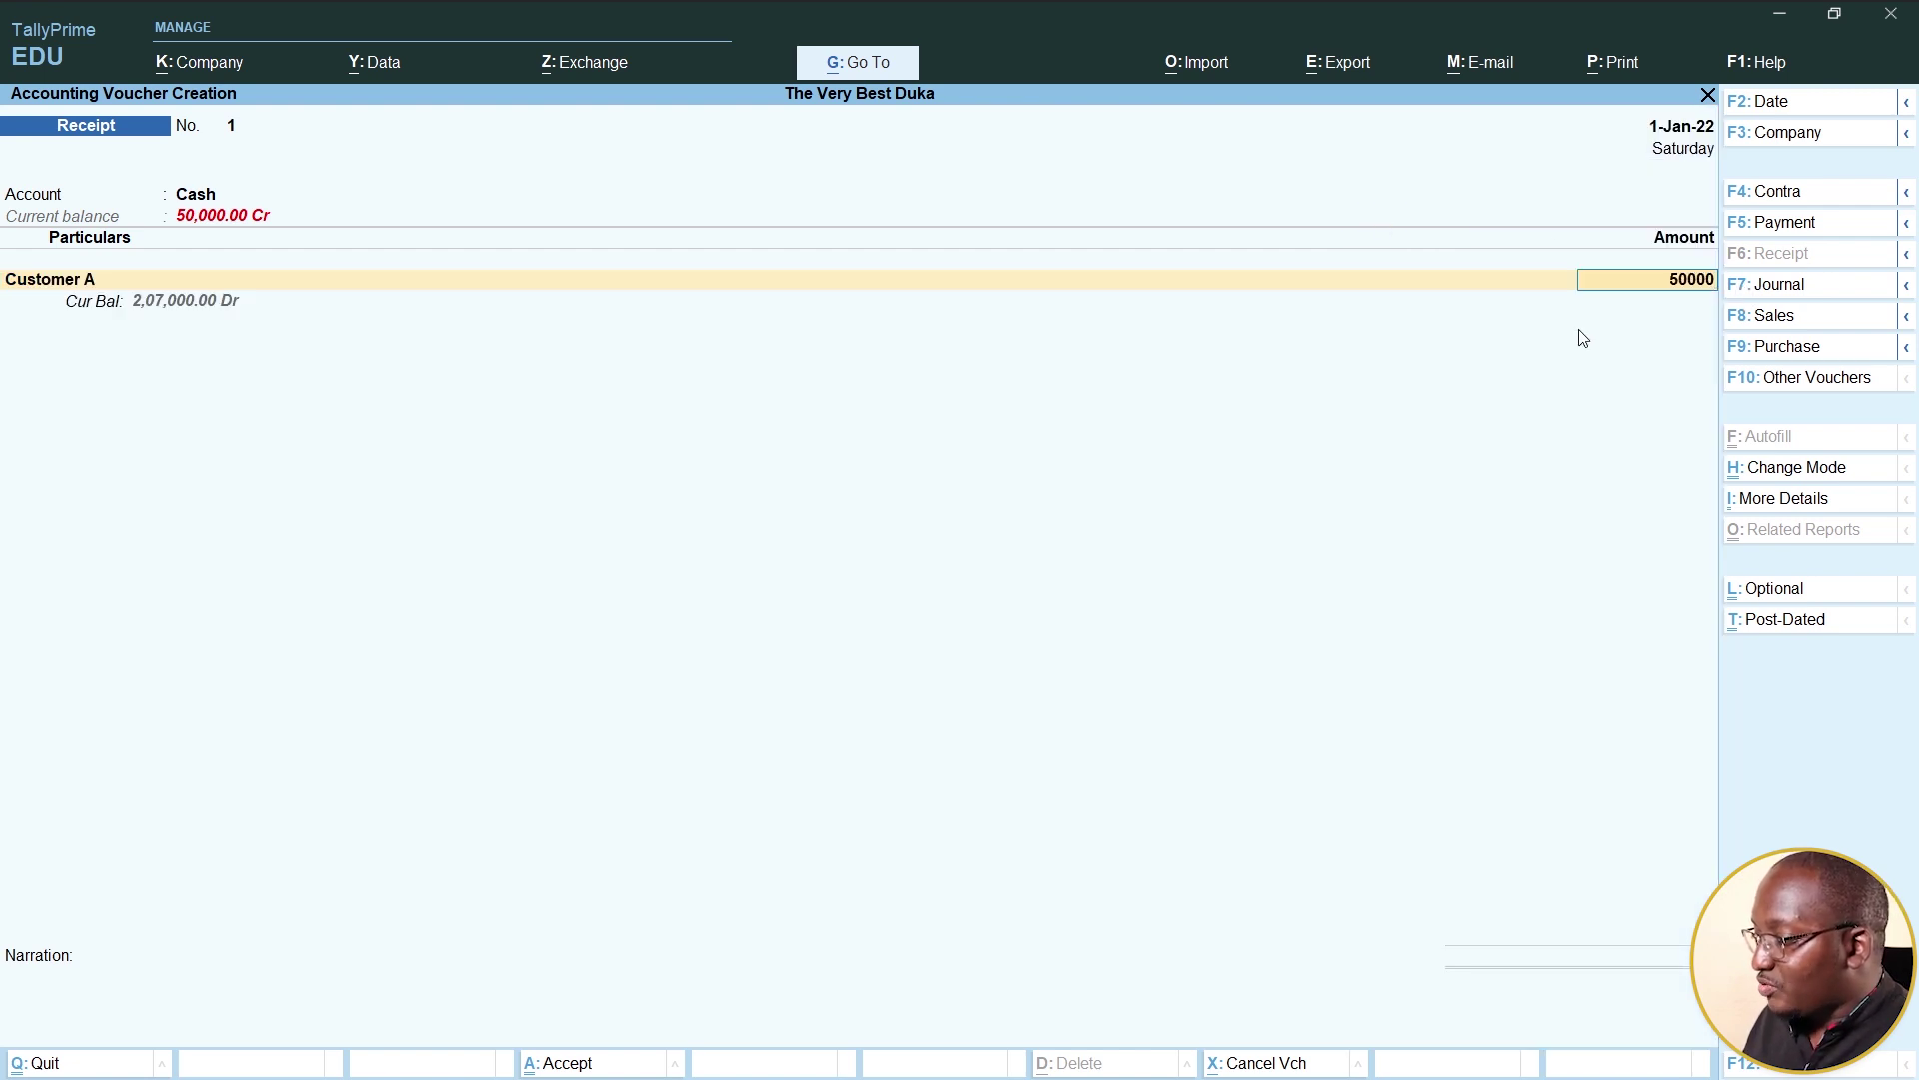
Allocate the Customer A receipt as On Account in the bill-wise details and save the receipt voucher
{"action": "key", "text": "Return"}
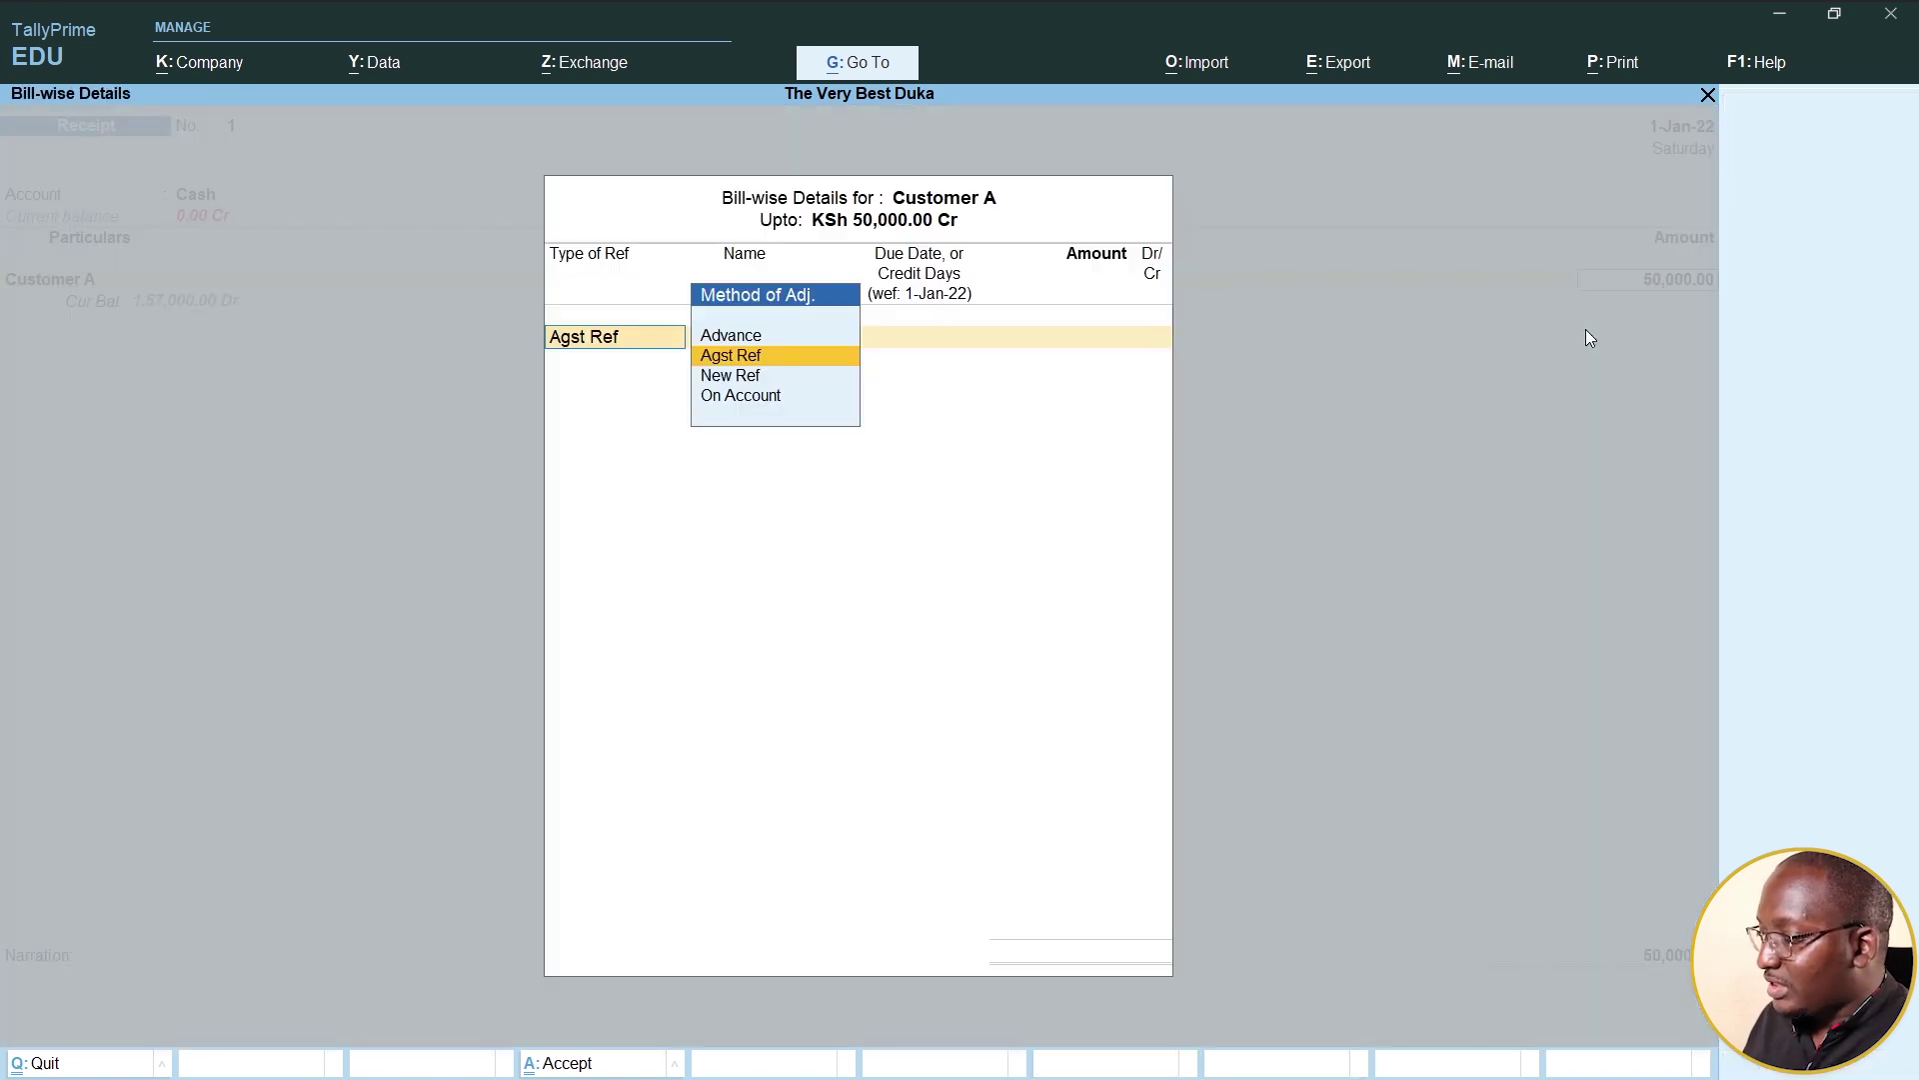
{"action": "left_click", "coordinate": [774, 397]}
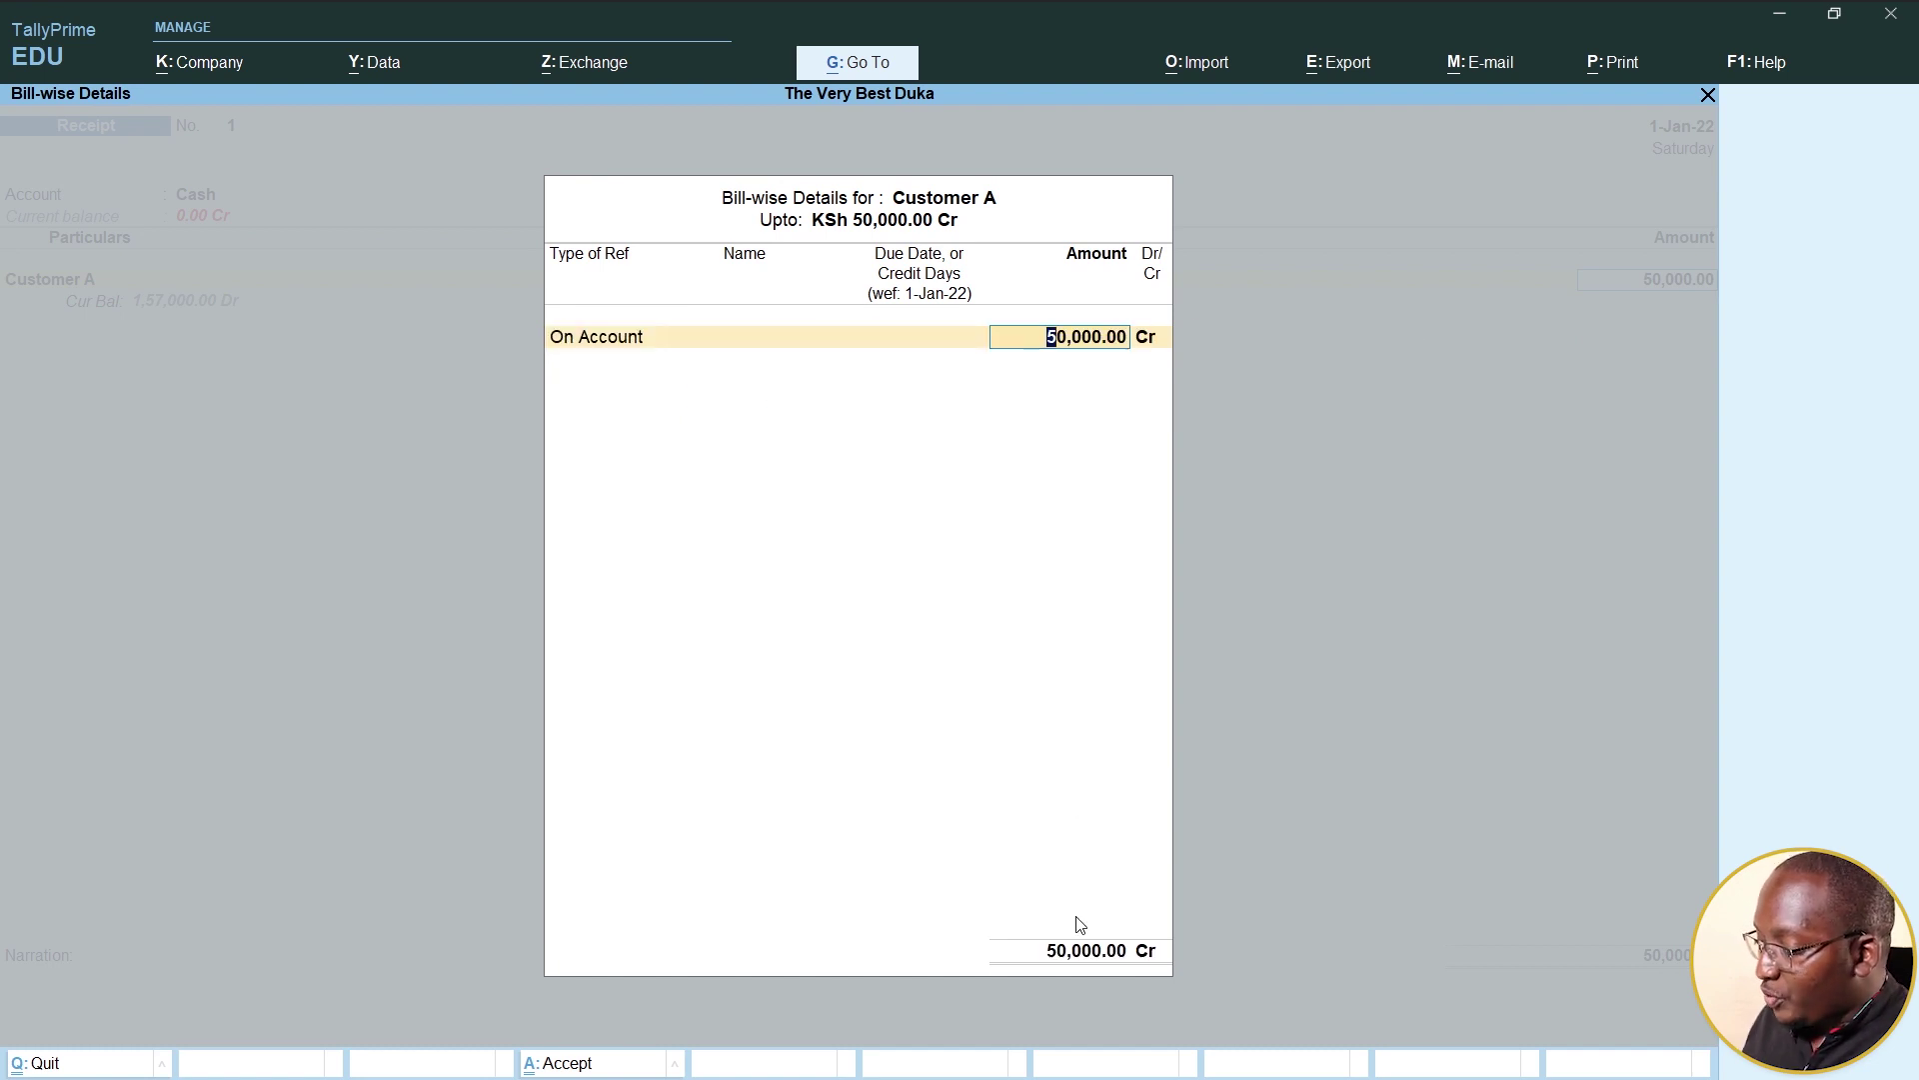
{"action": "left_click", "coordinate": [585, 1064]}
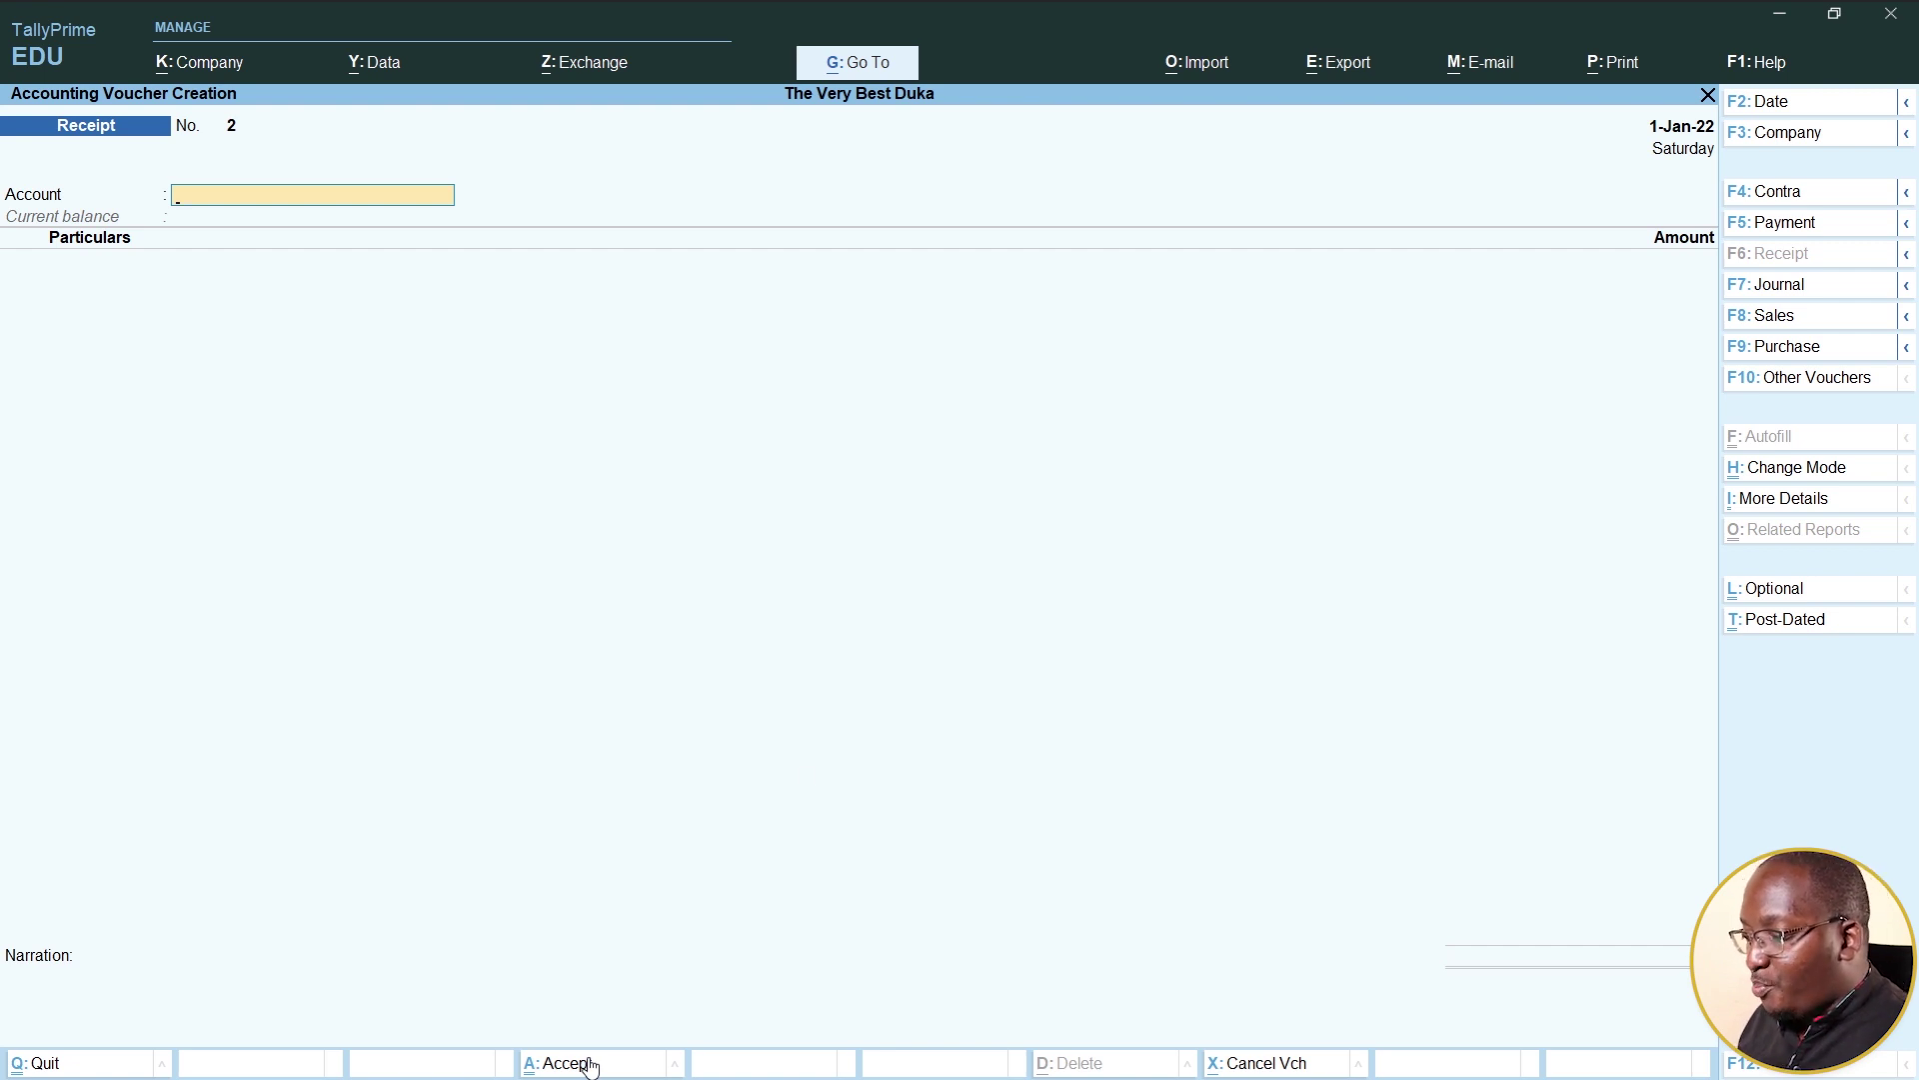
Open the Stock Summary report to review the closing quantities, rates and values of the stock items
{"action": "left_click", "coordinate": [860, 60]}
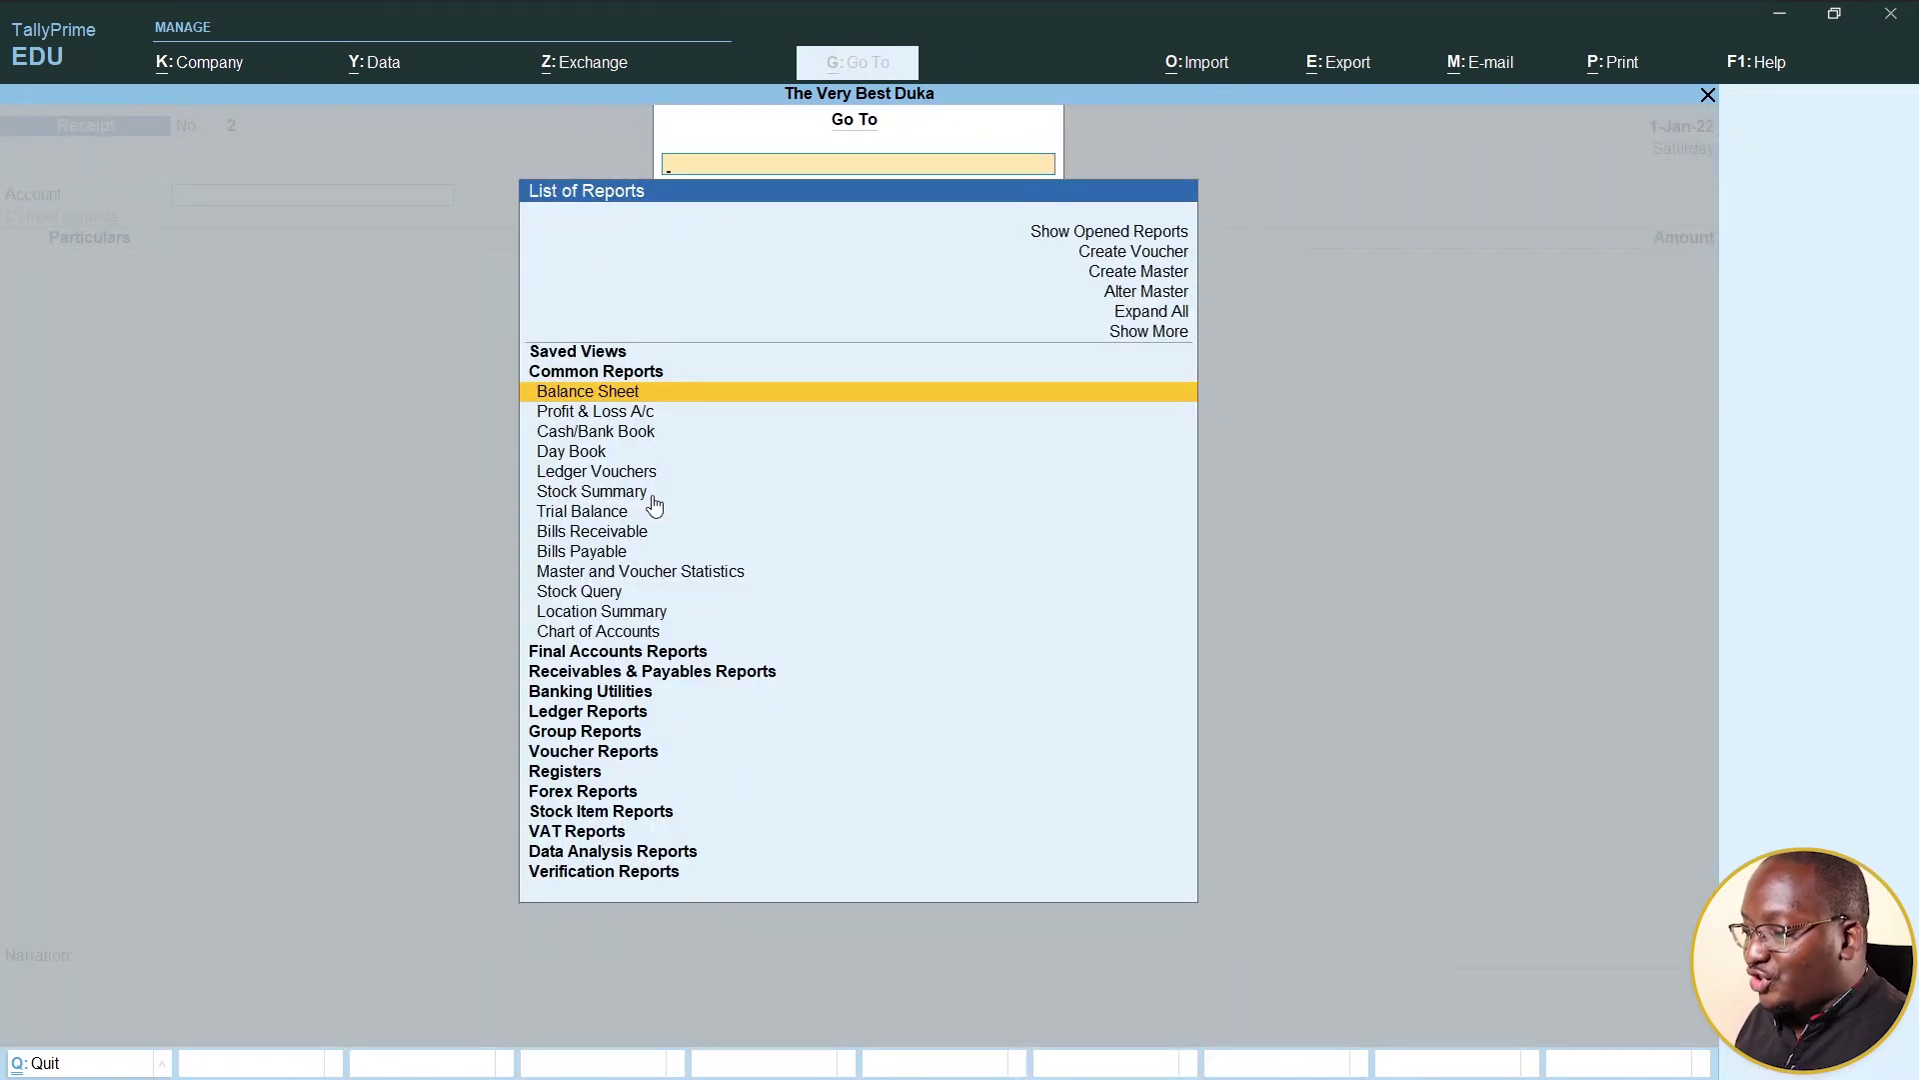
{"action": "left_click", "coordinate": [593, 496]}
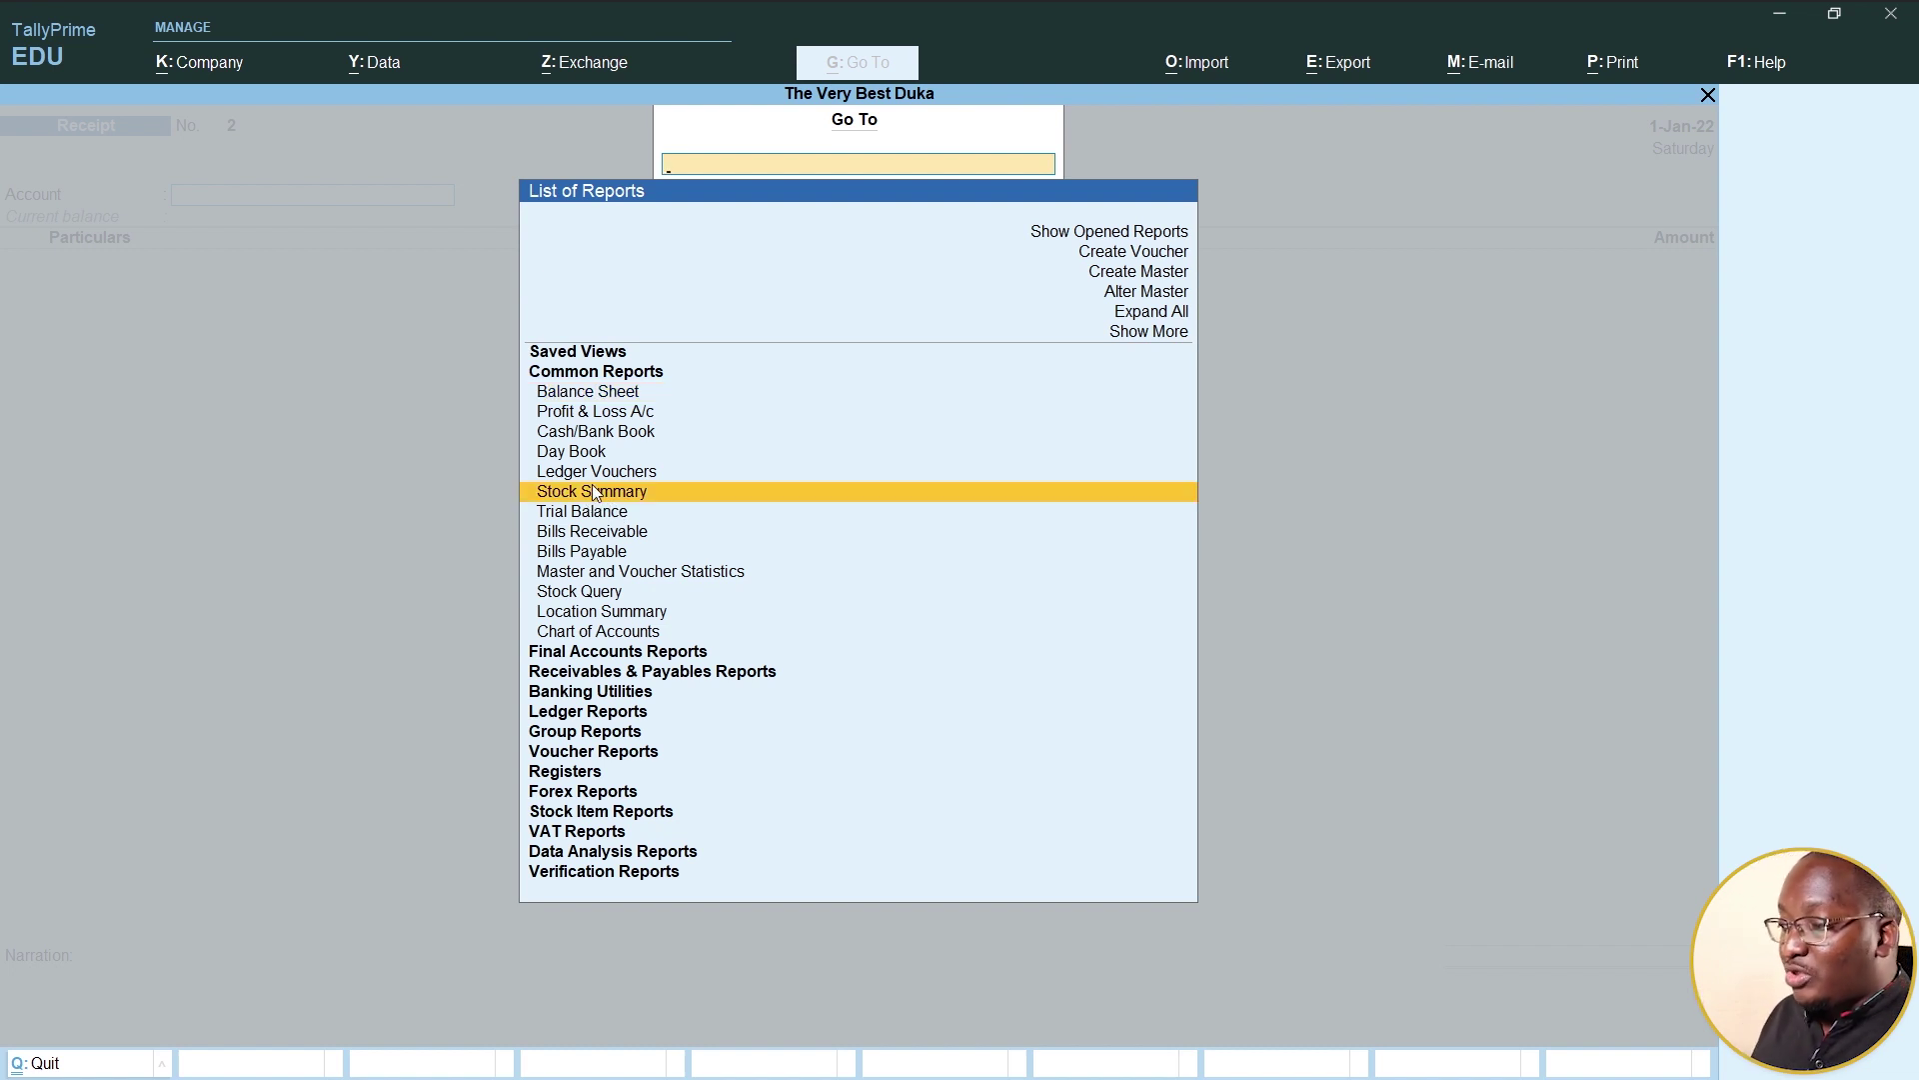
{"action": "left_click", "coordinate": [596, 491]}
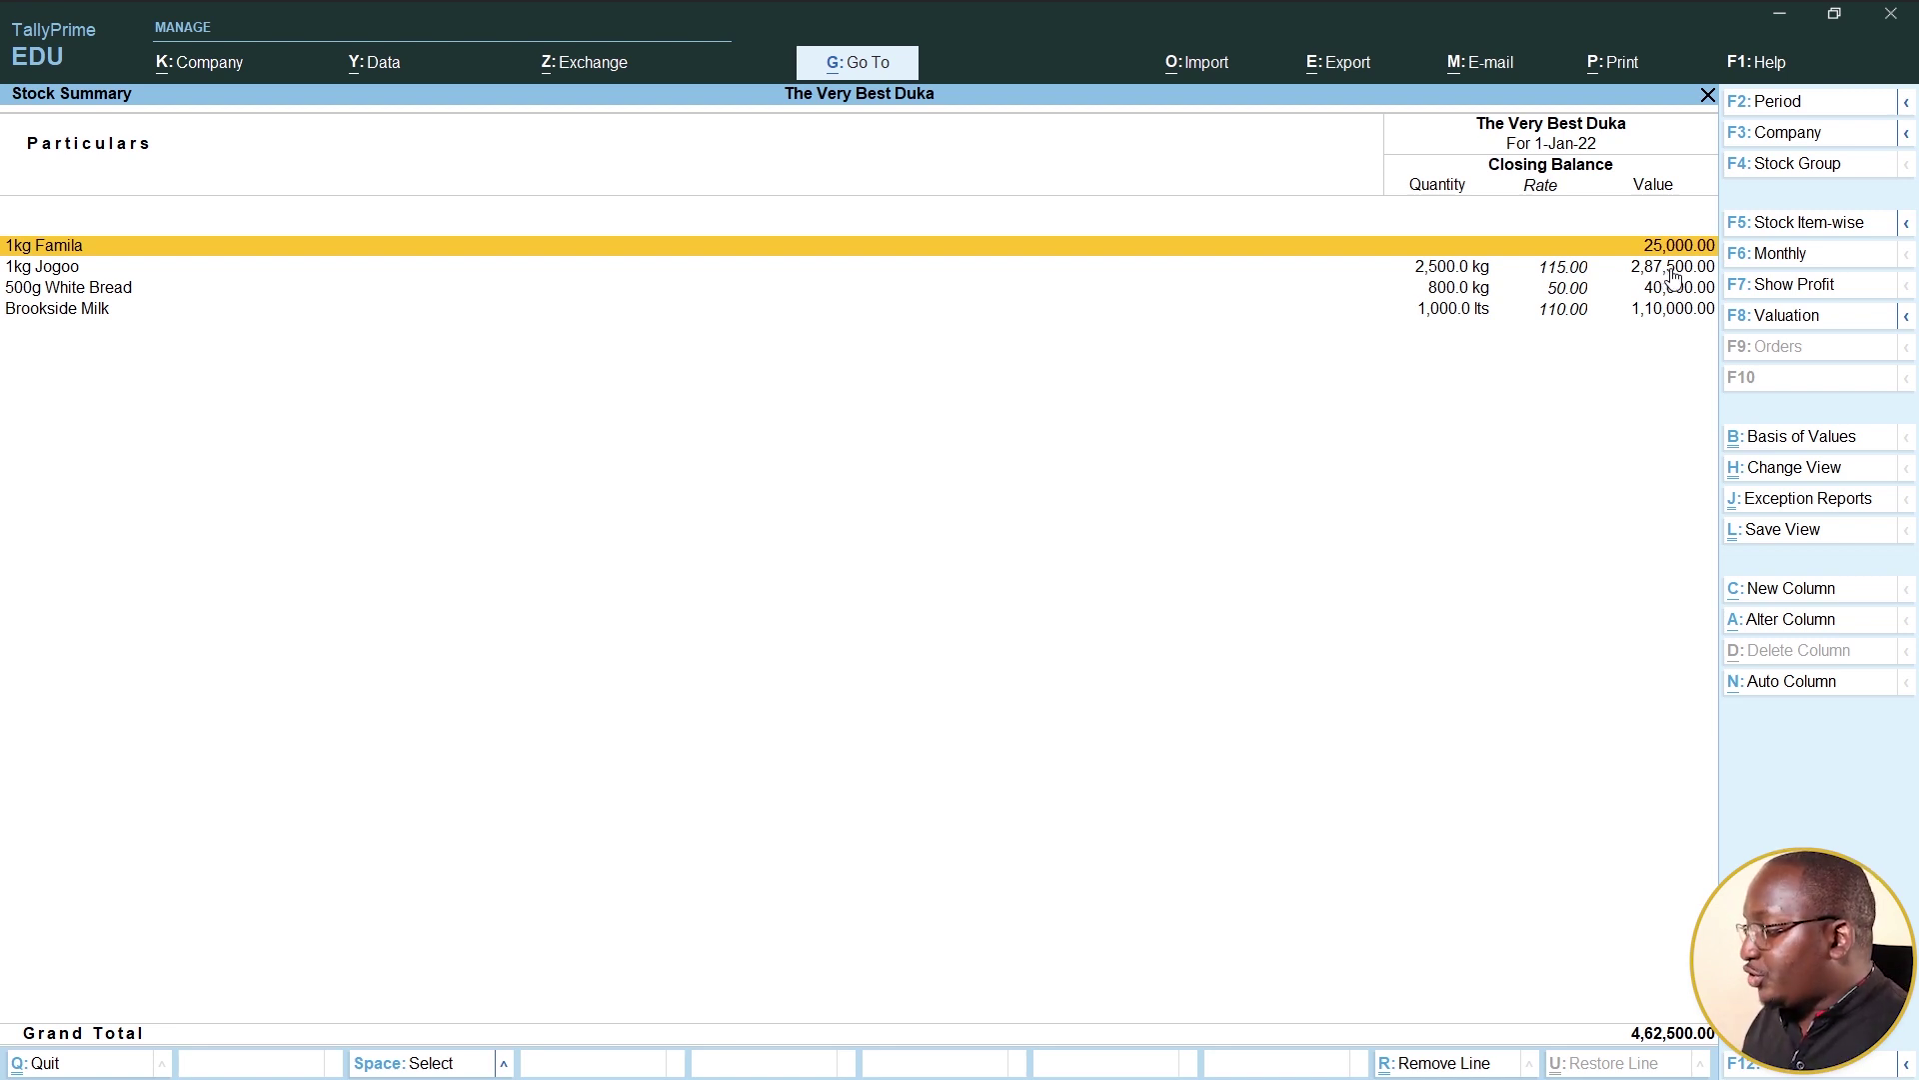
Show the profit columns in the Stock Summary and open the Stock Group Reorder Status report
{"action": "left_click", "coordinate": [1773, 293]}
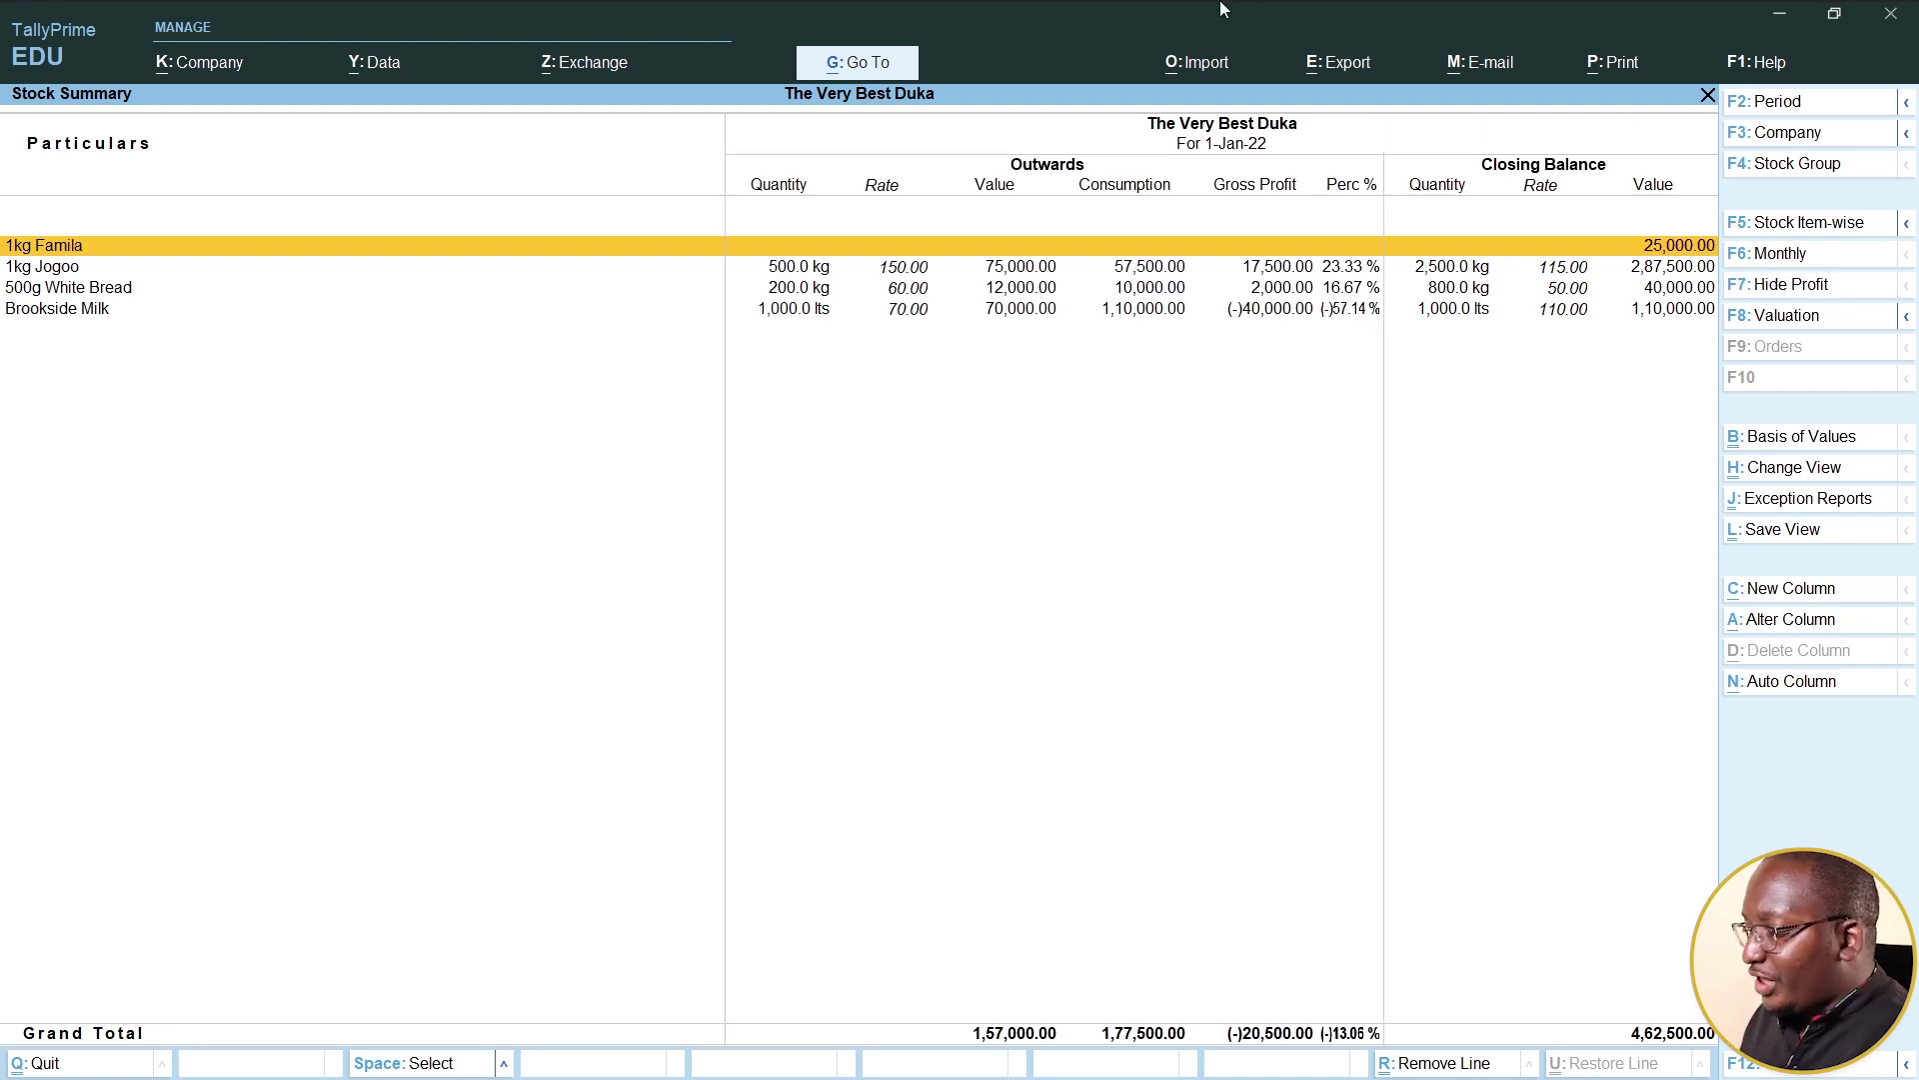
{"action": "left_click", "coordinate": [869, 62]}
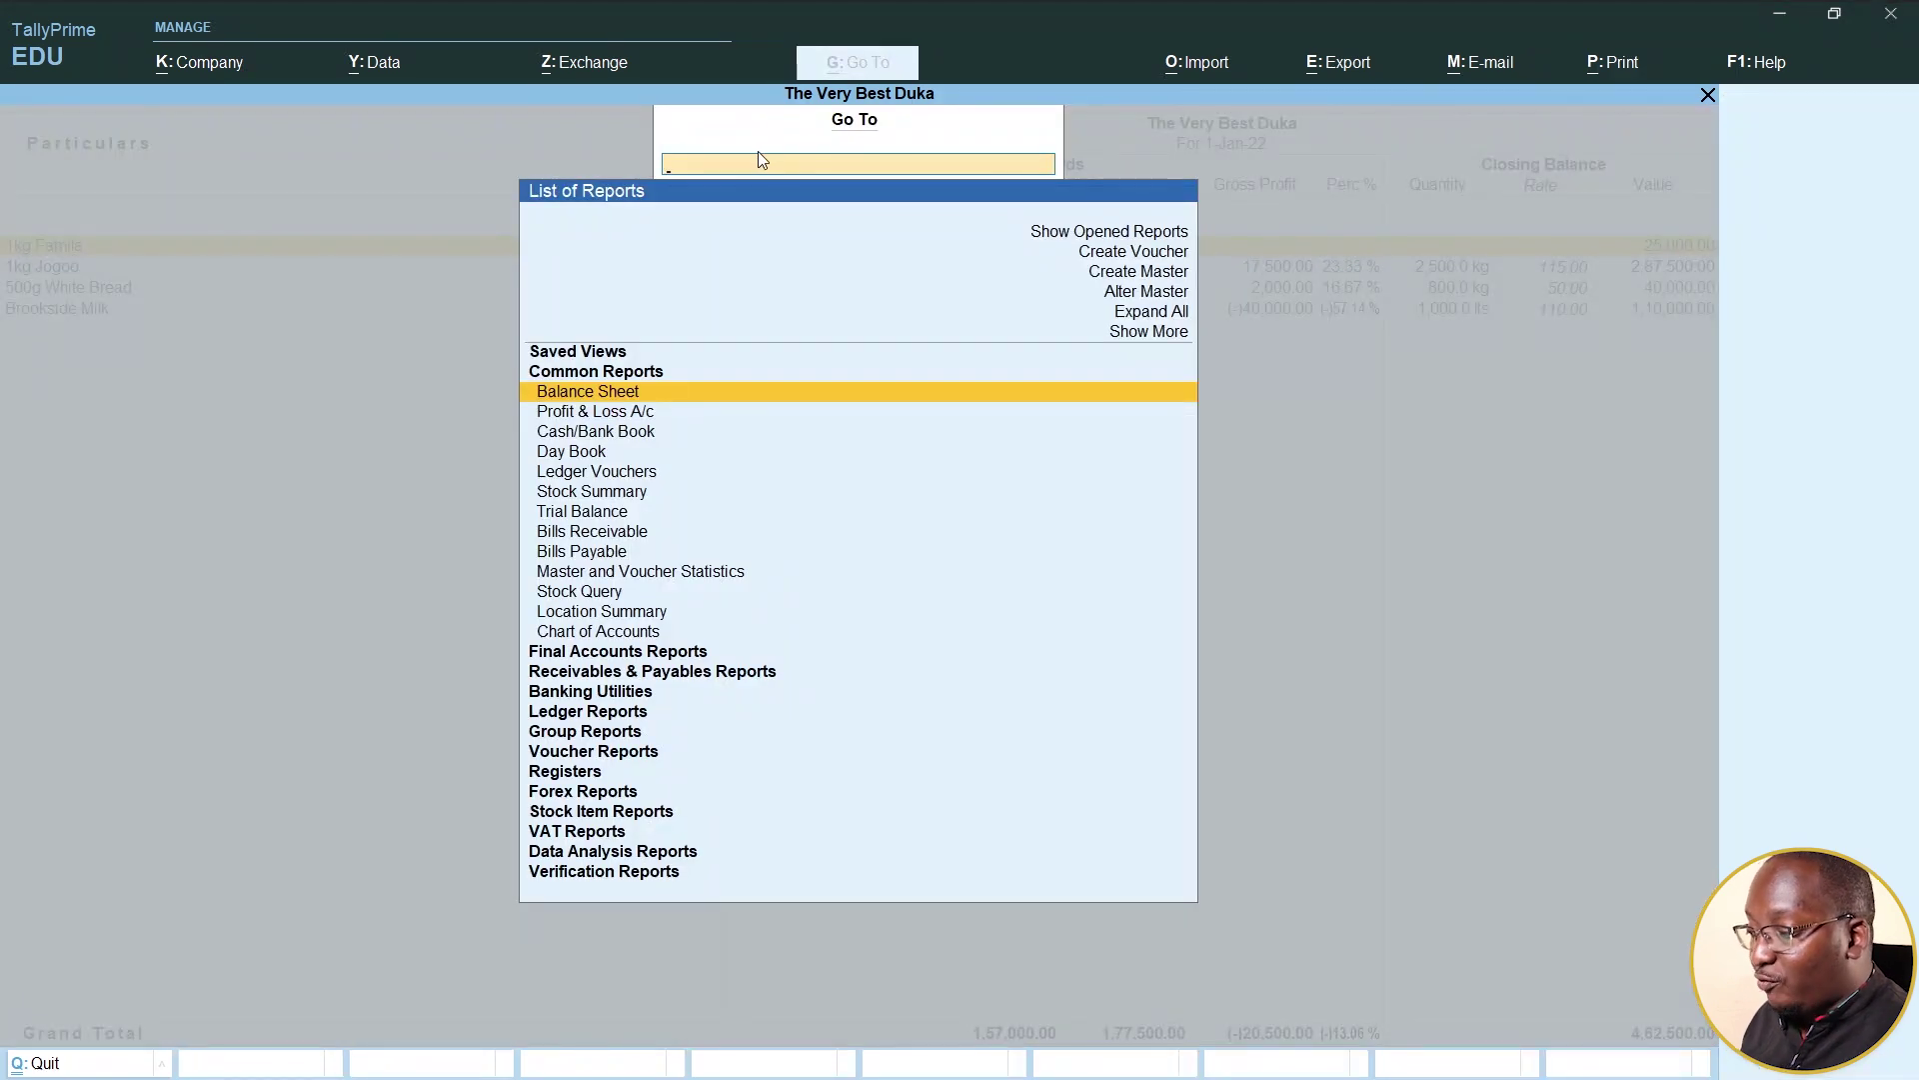
{"action": "type", "text": "Reo"}
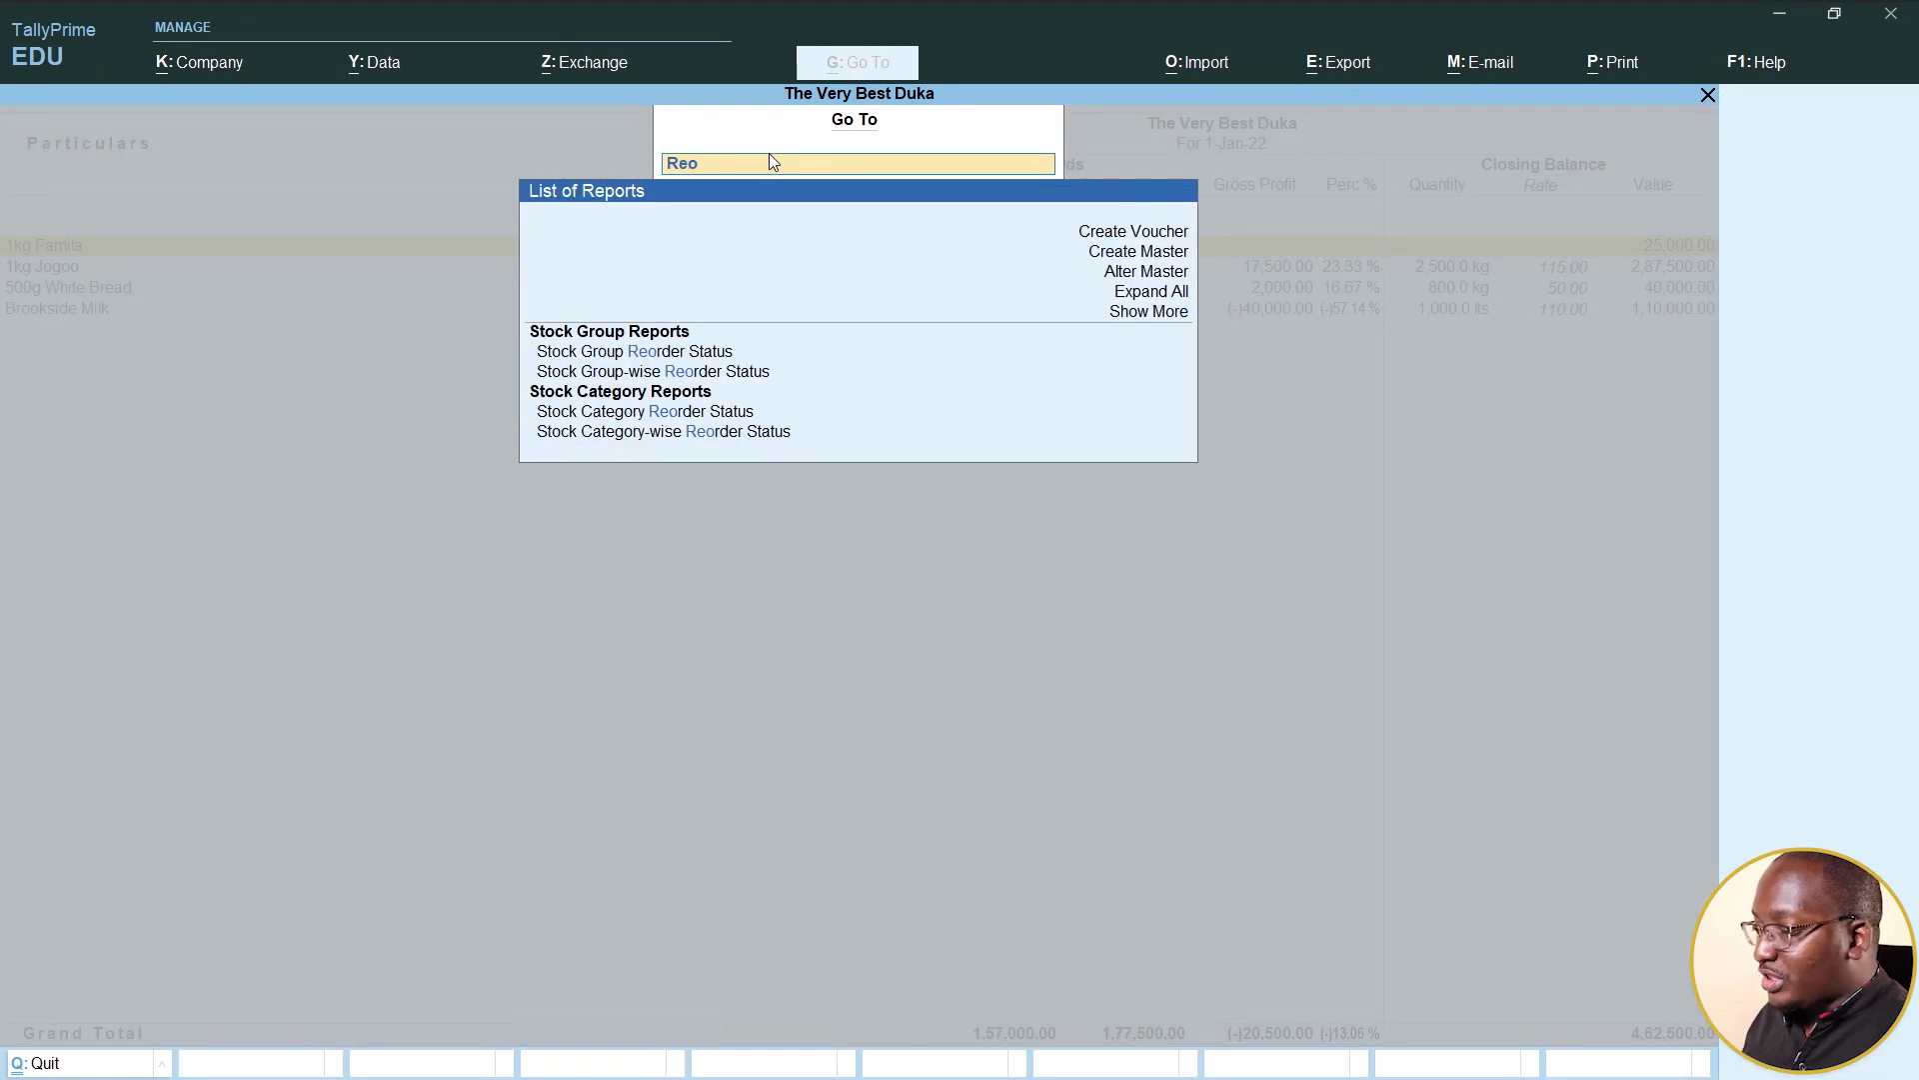
{"action": "left_click", "coordinate": [600, 358]}
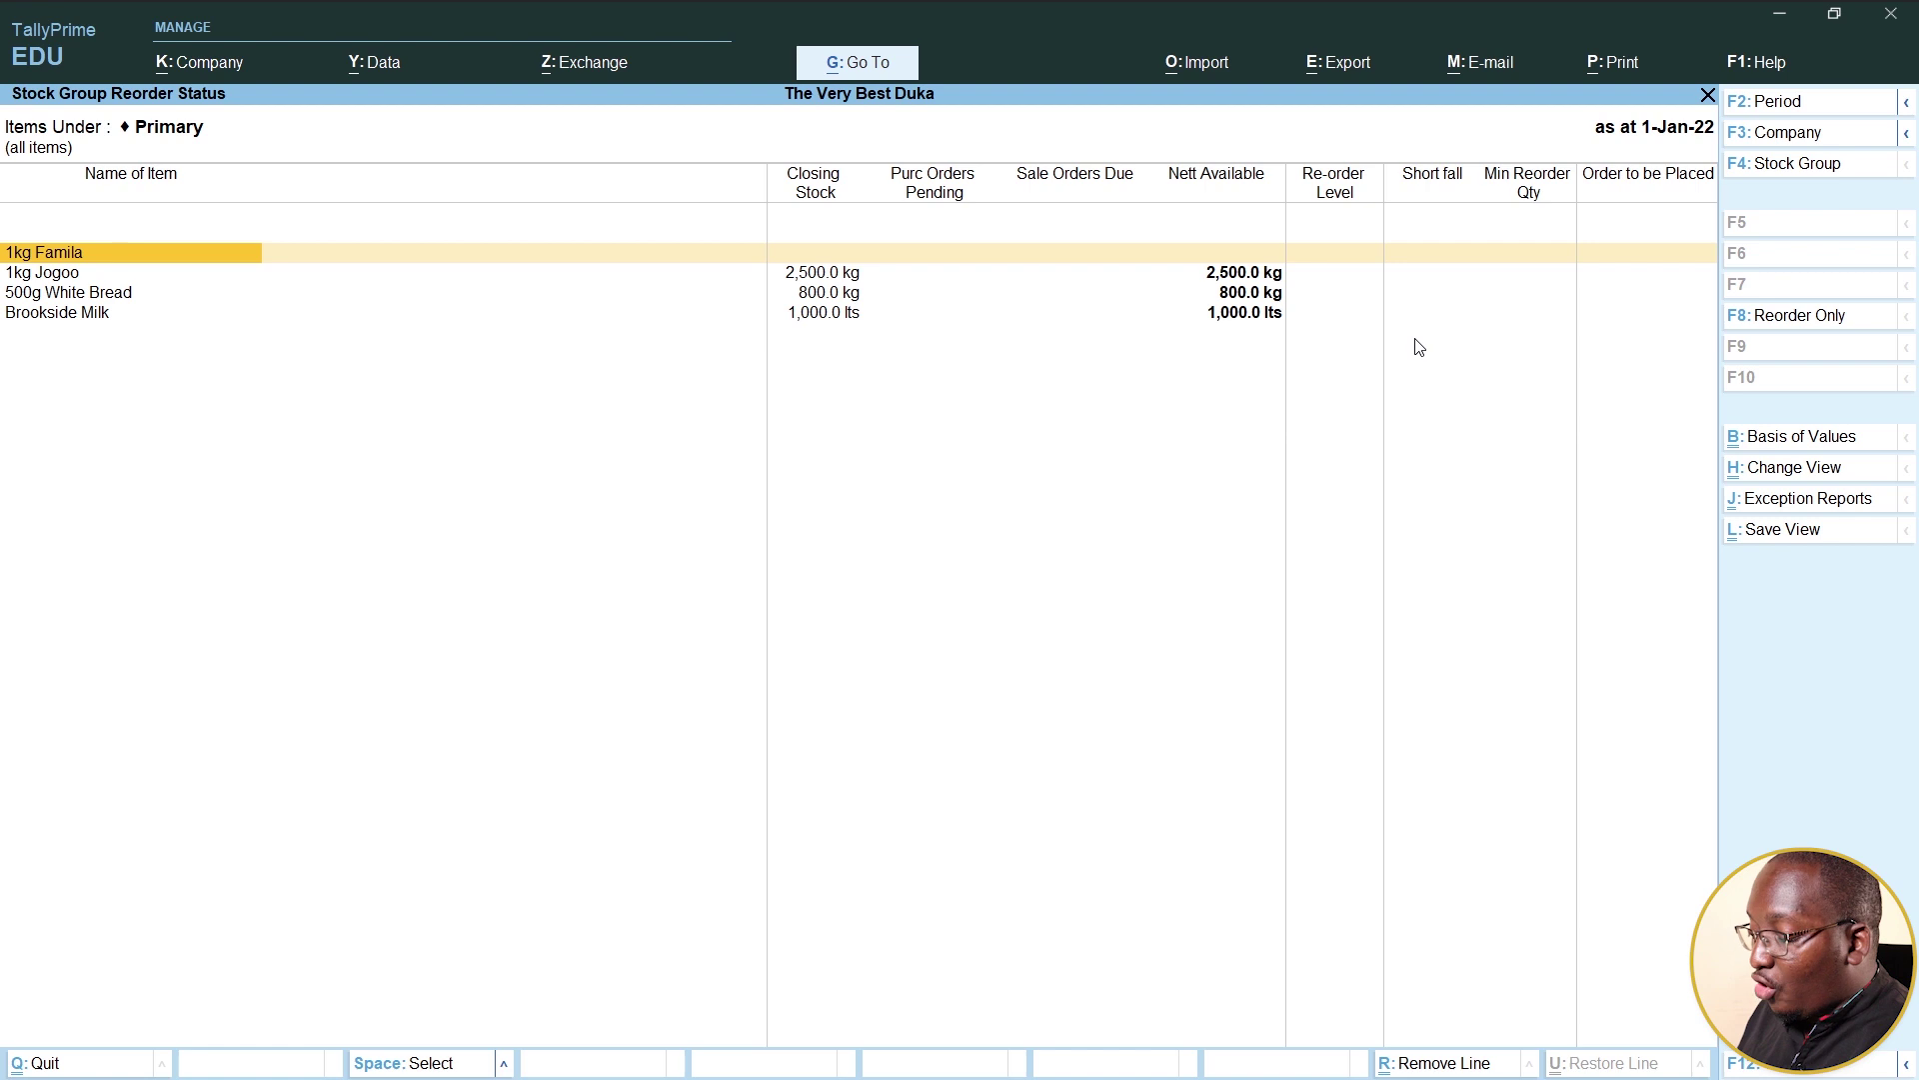
Open the Stock Ageing Analysis report for the Primary stock group to review how old the stock is
{"action": "left_click", "coordinate": [849, 63]}
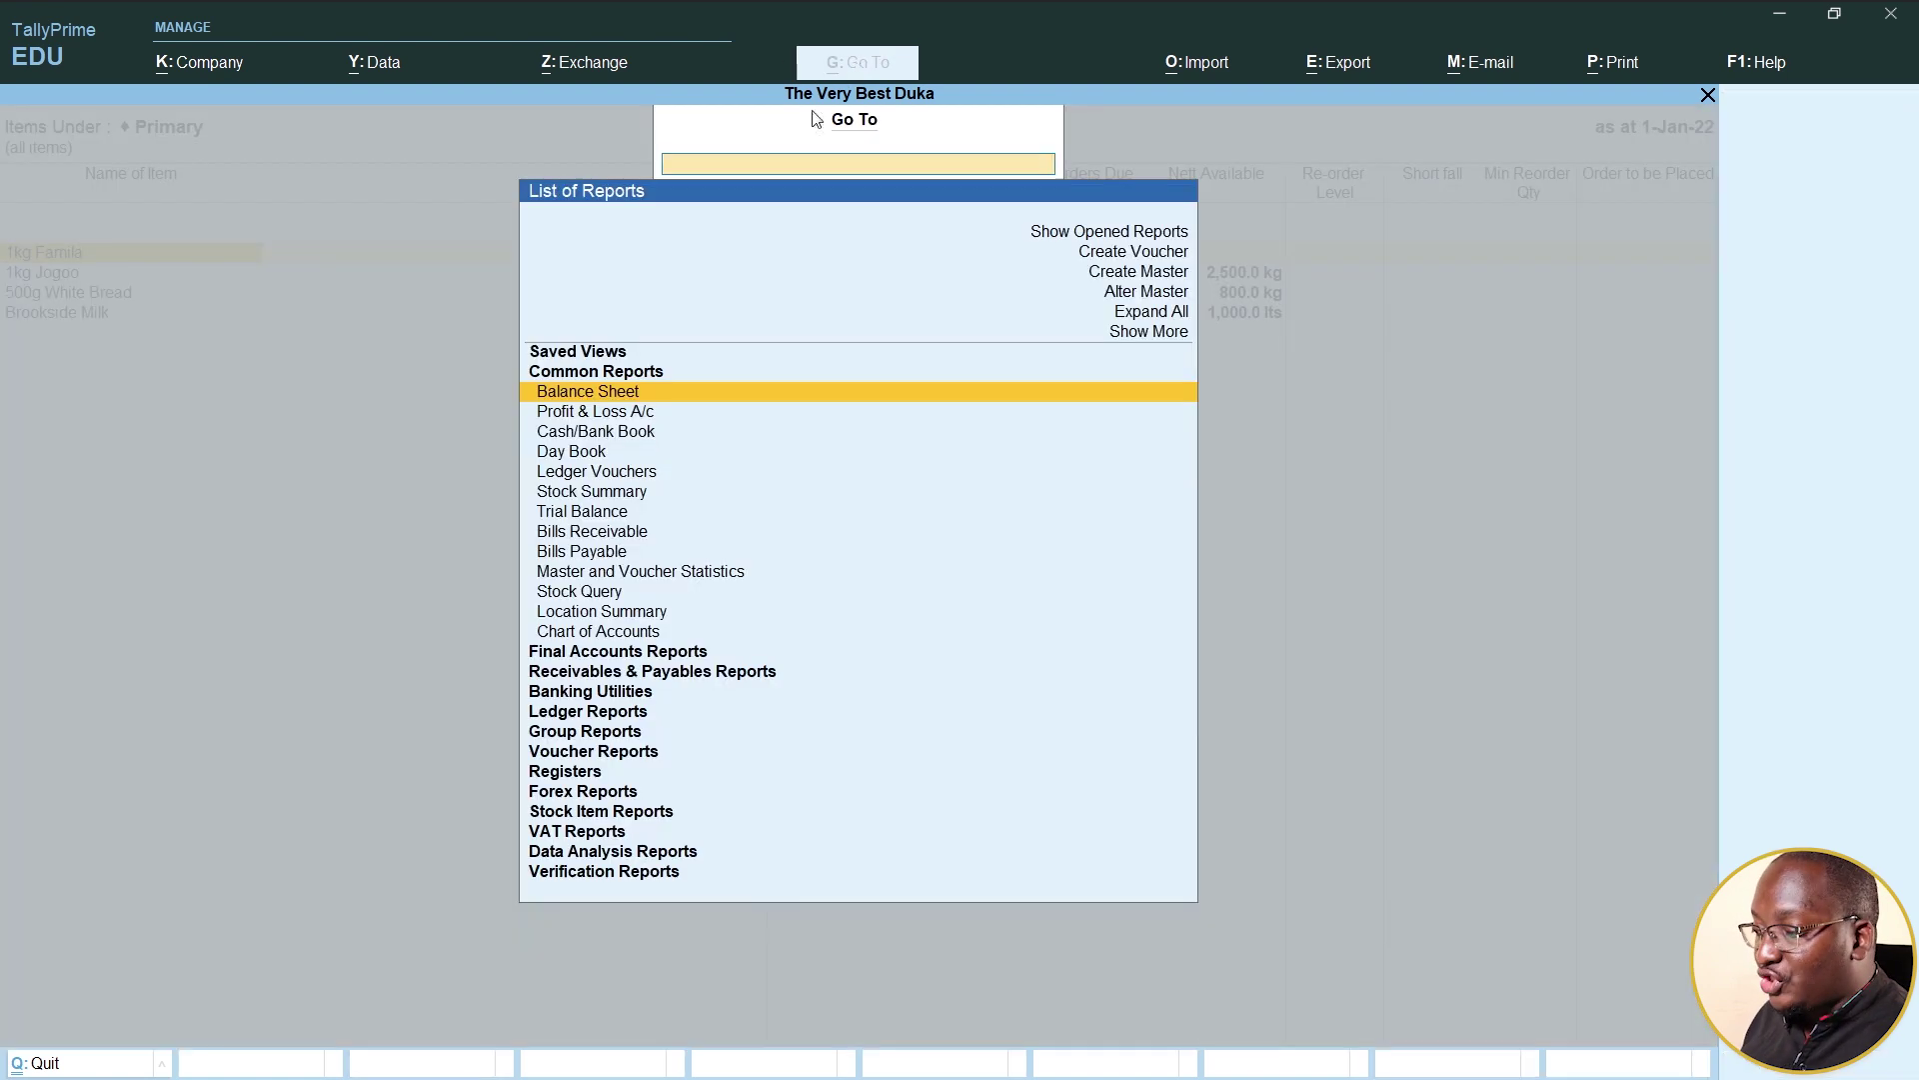
{"action": "type", "text": "Age"}
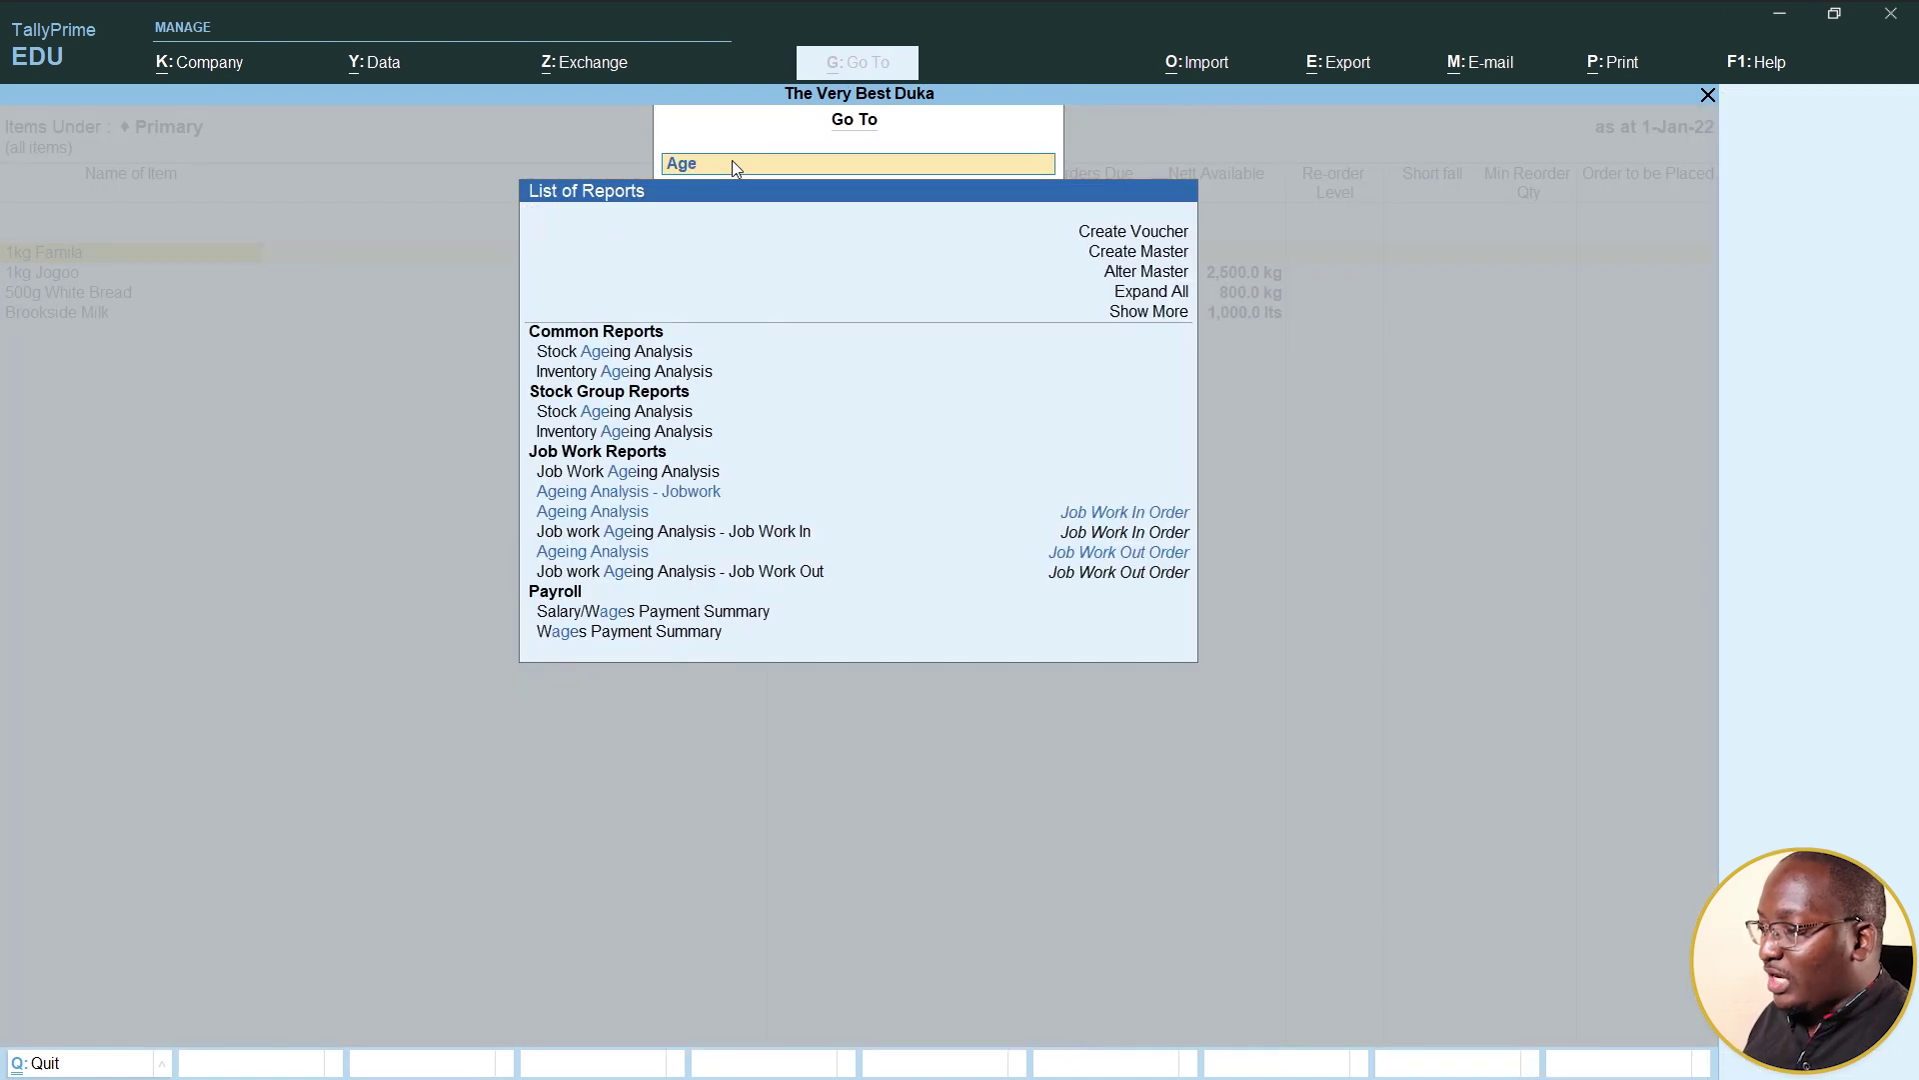
{"action": "left_click", "coordinate": [662, 351]}
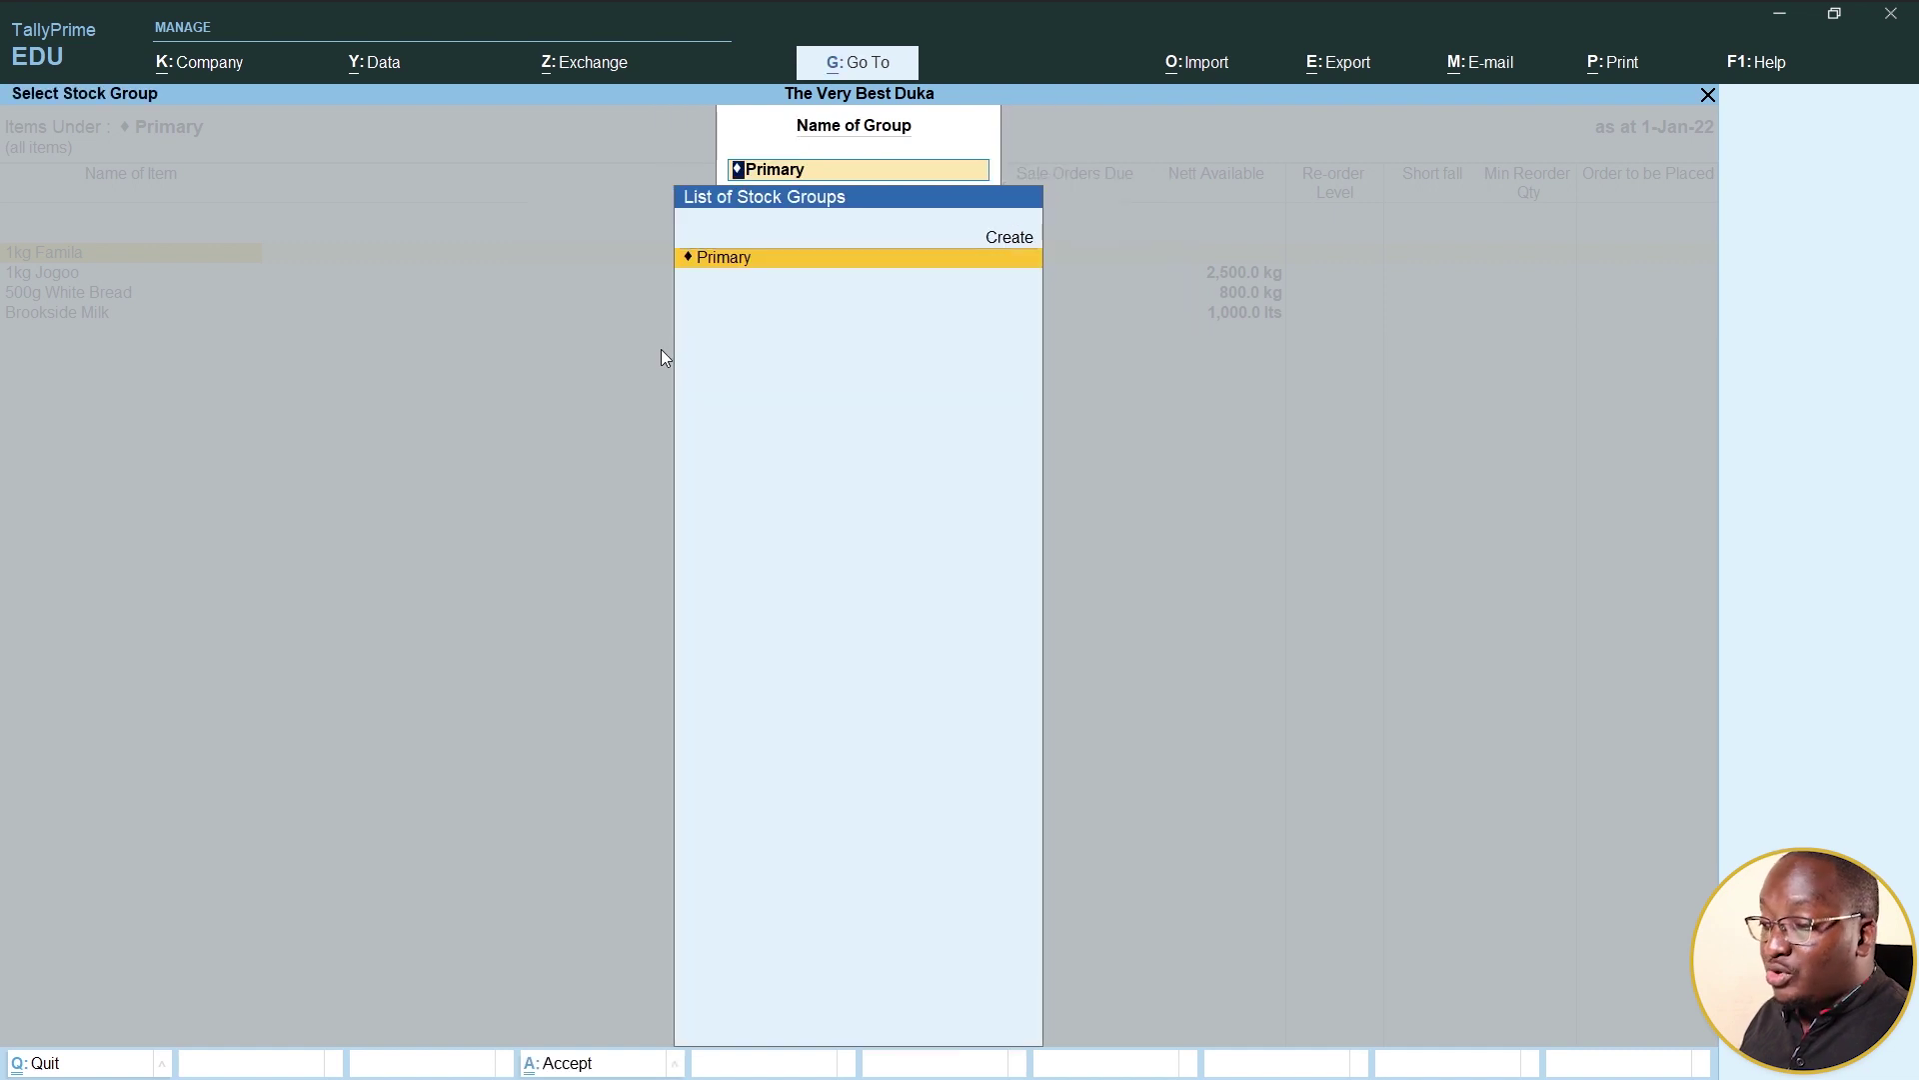
{"action": "left_click", "coordinate": [722, 259]}
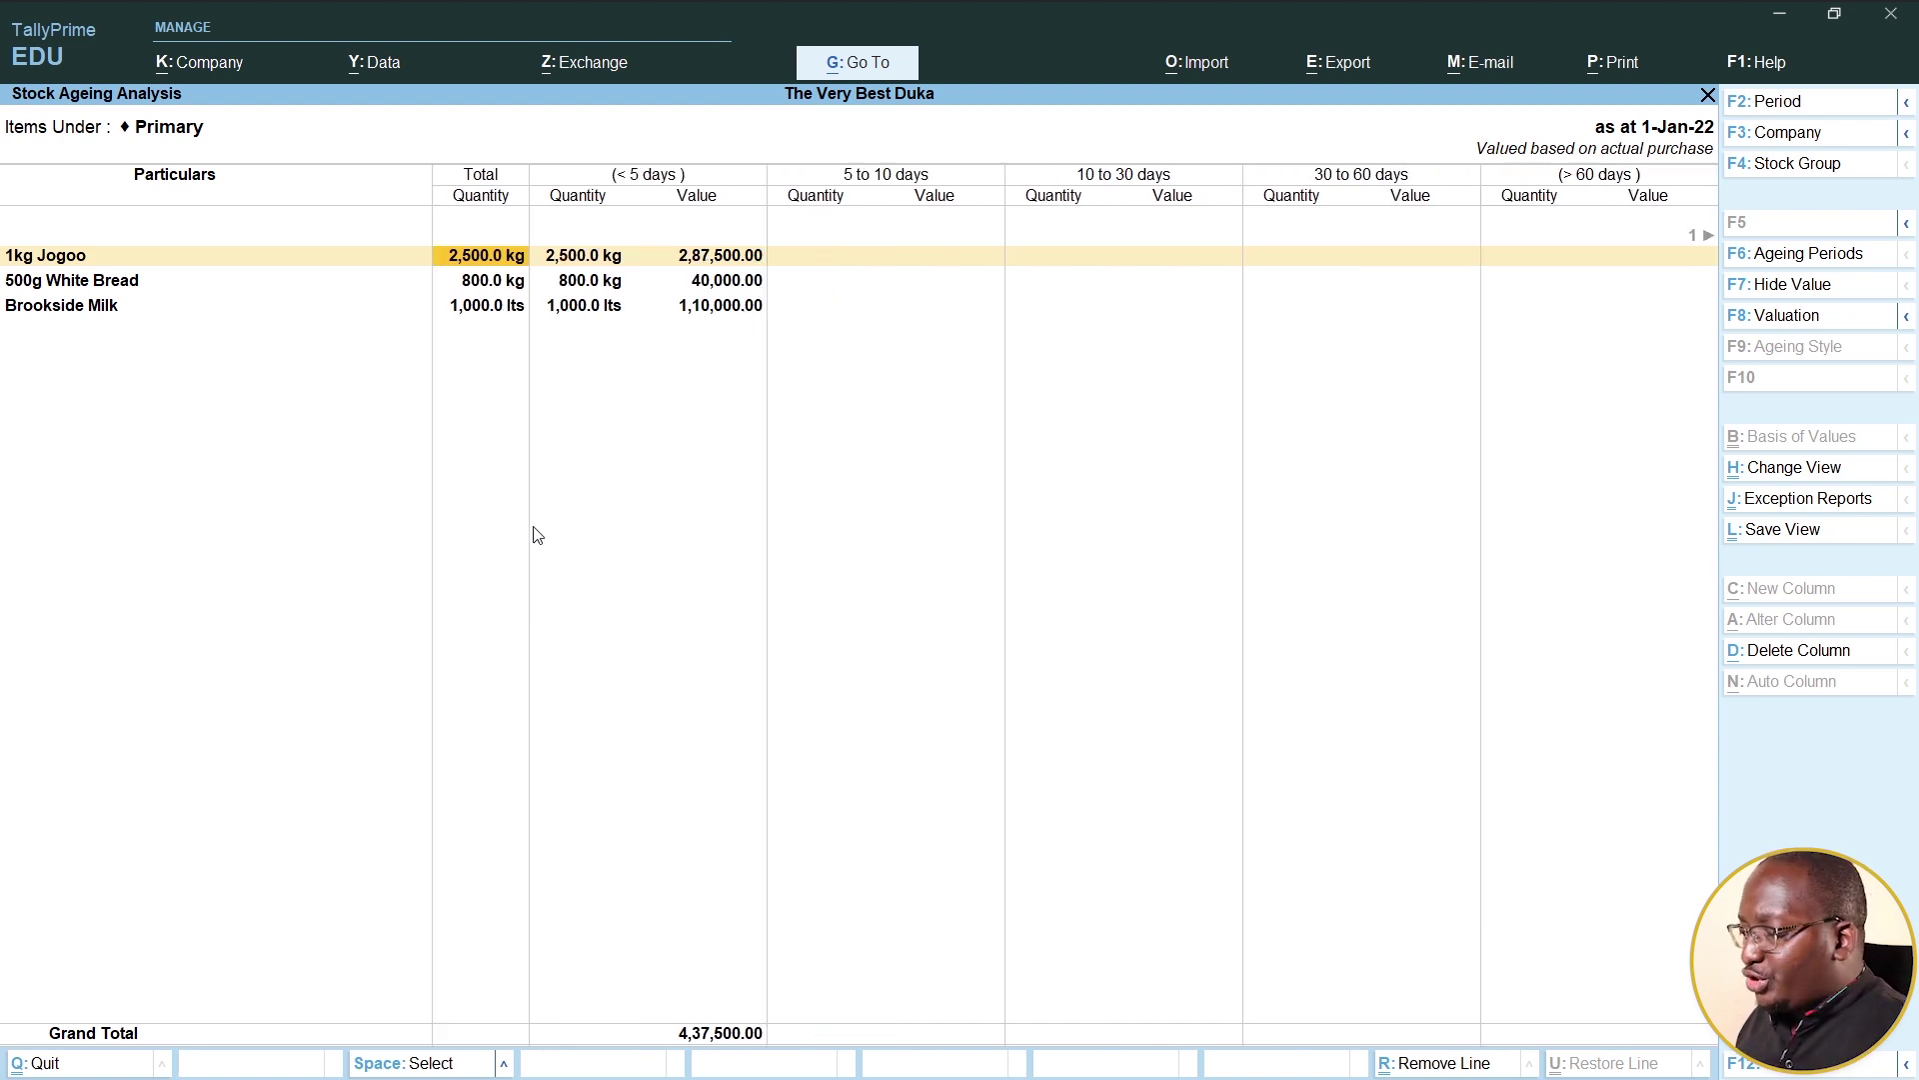
Review the Balance Sheet and the Profit & Loss A/c reports
{"action": "left_click", "coordinate": [877, 75]}
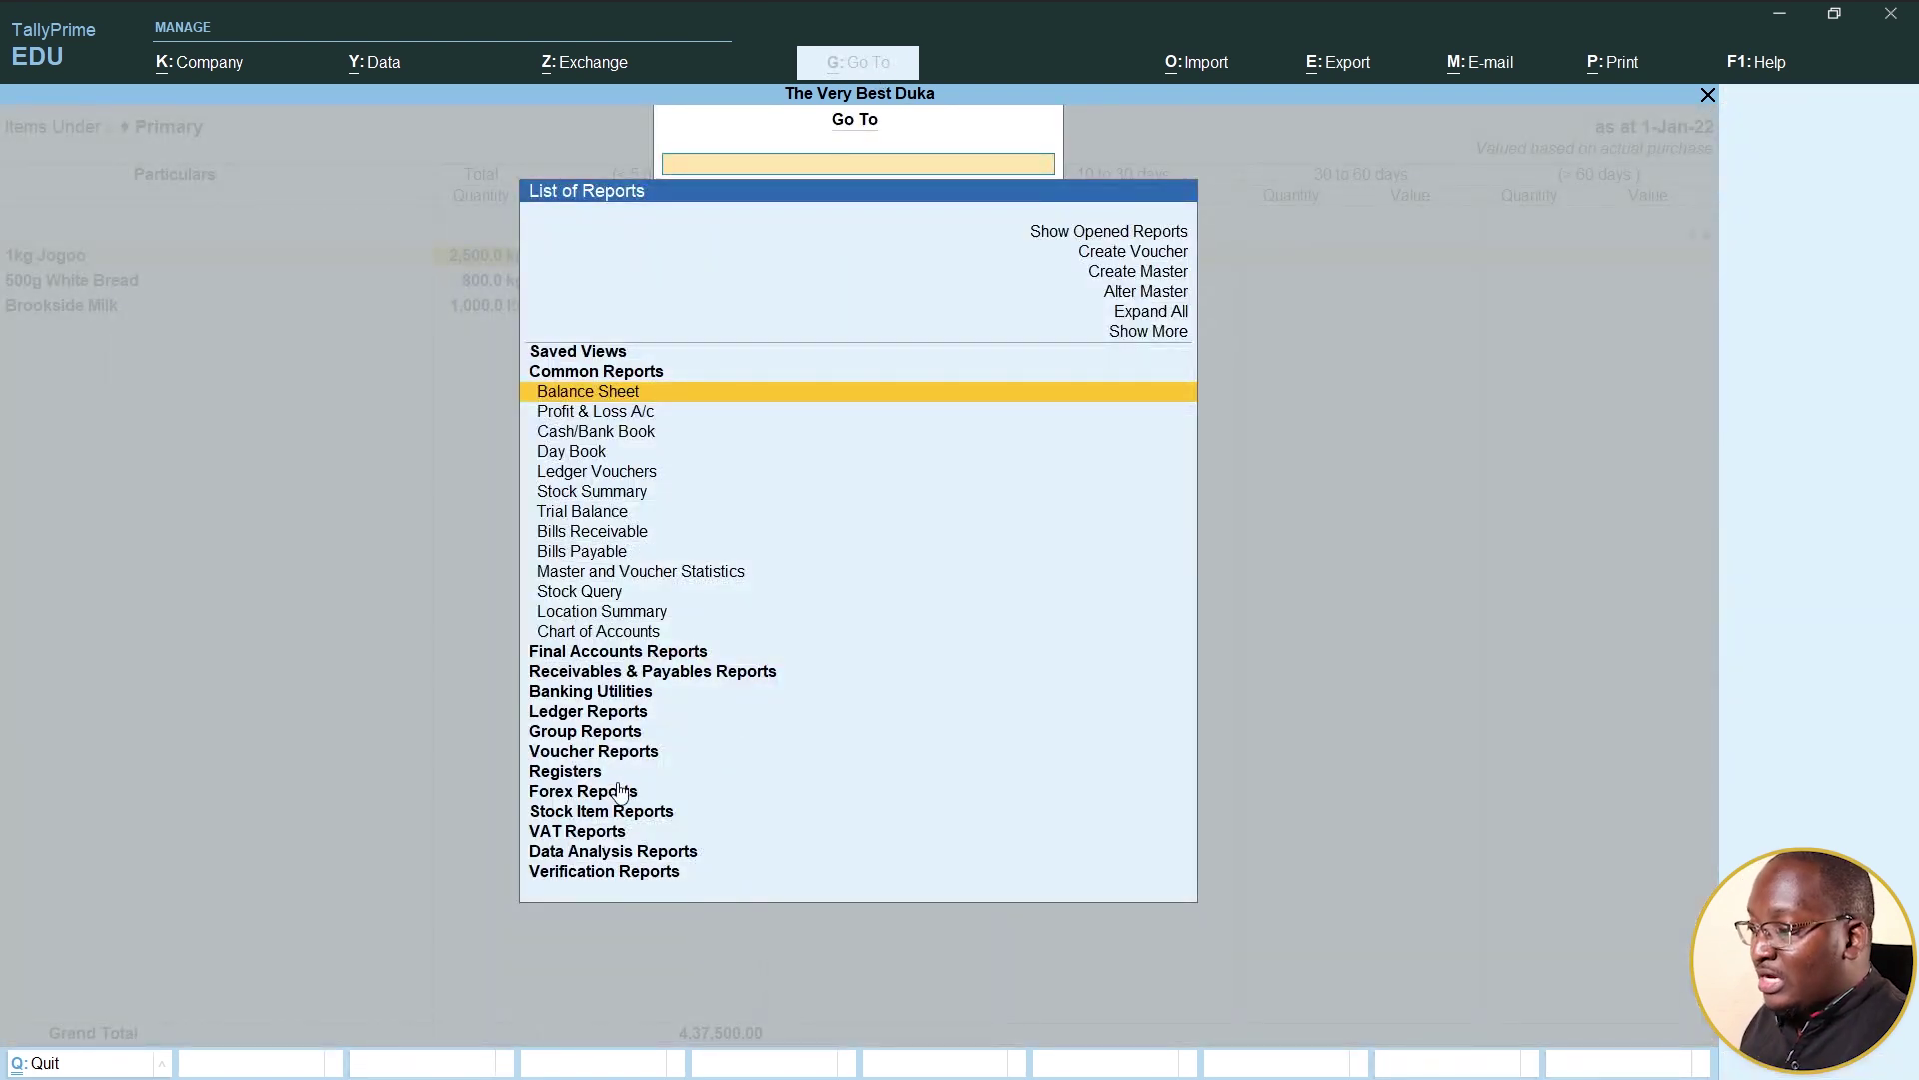
{"action": "left_click", "coordinate": [576, 394]}
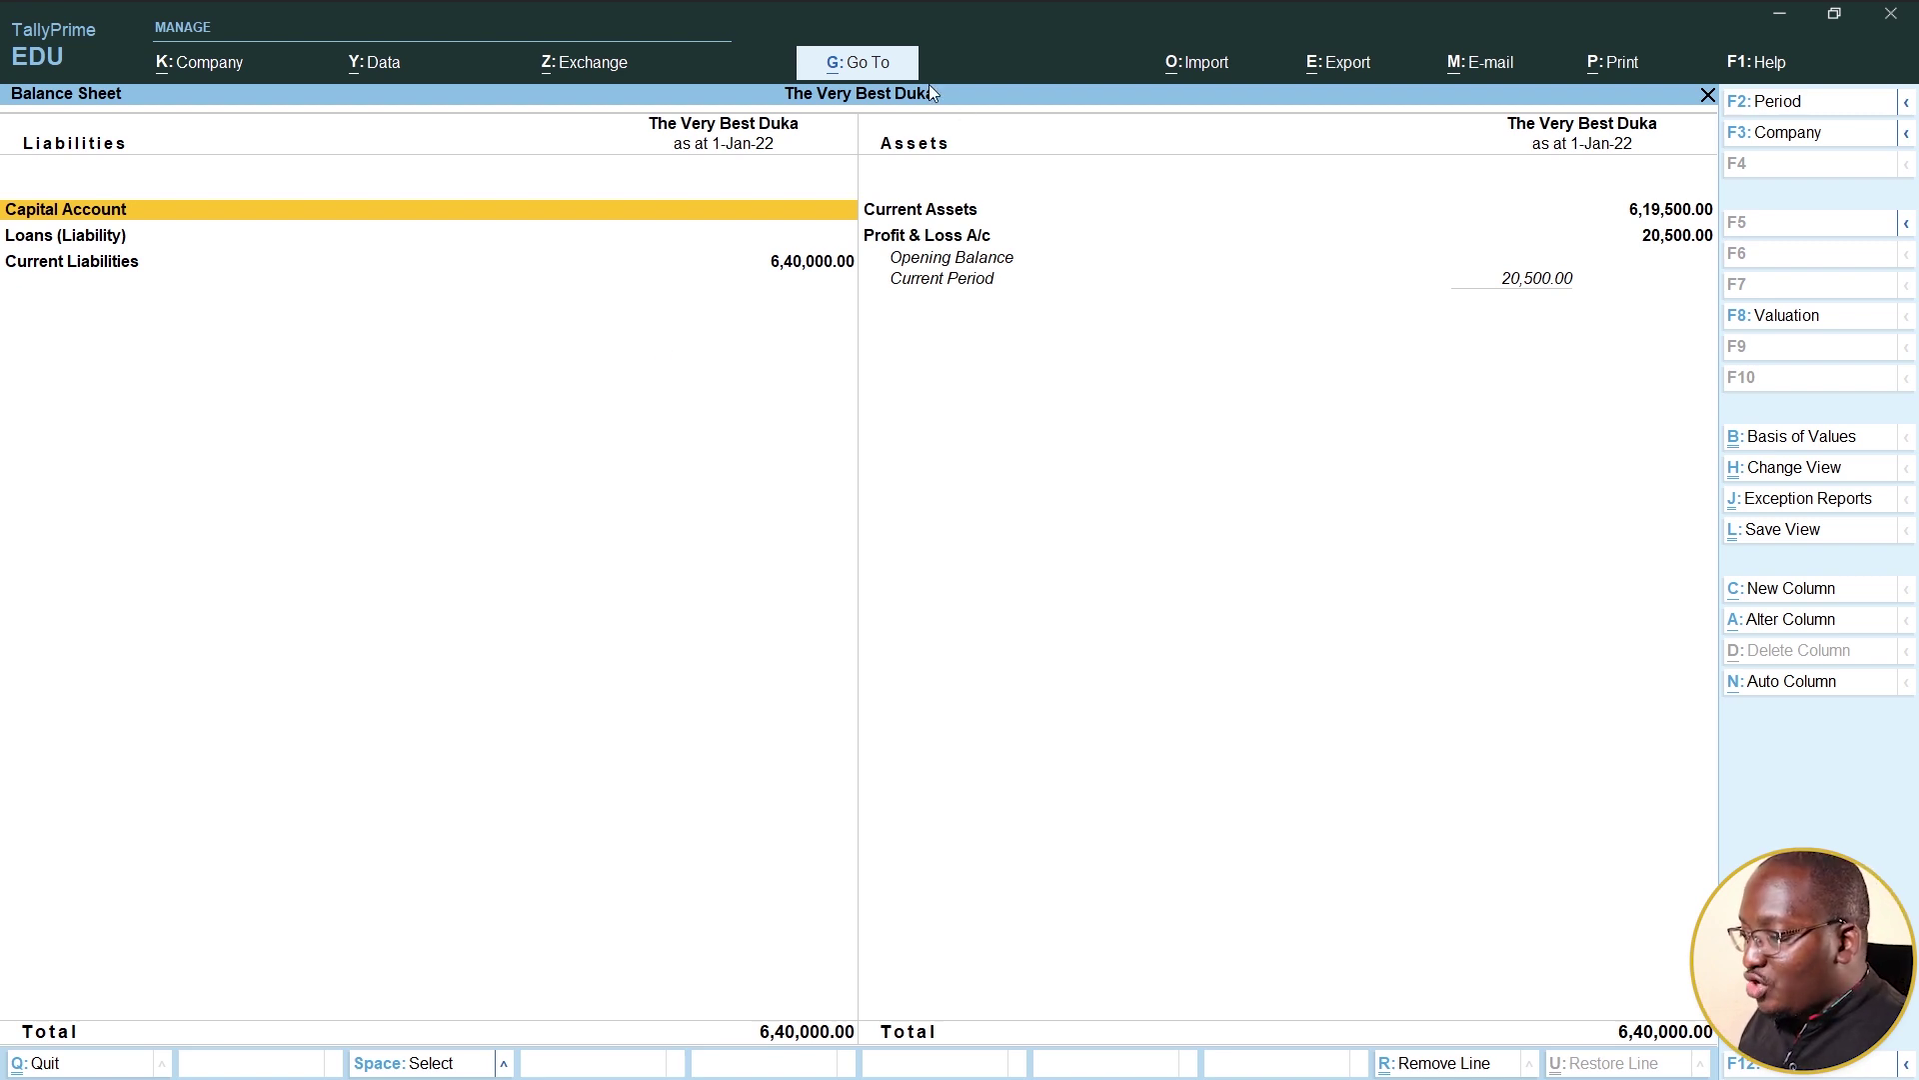
{"action": "left_click", "coordinate": [868, 62]}
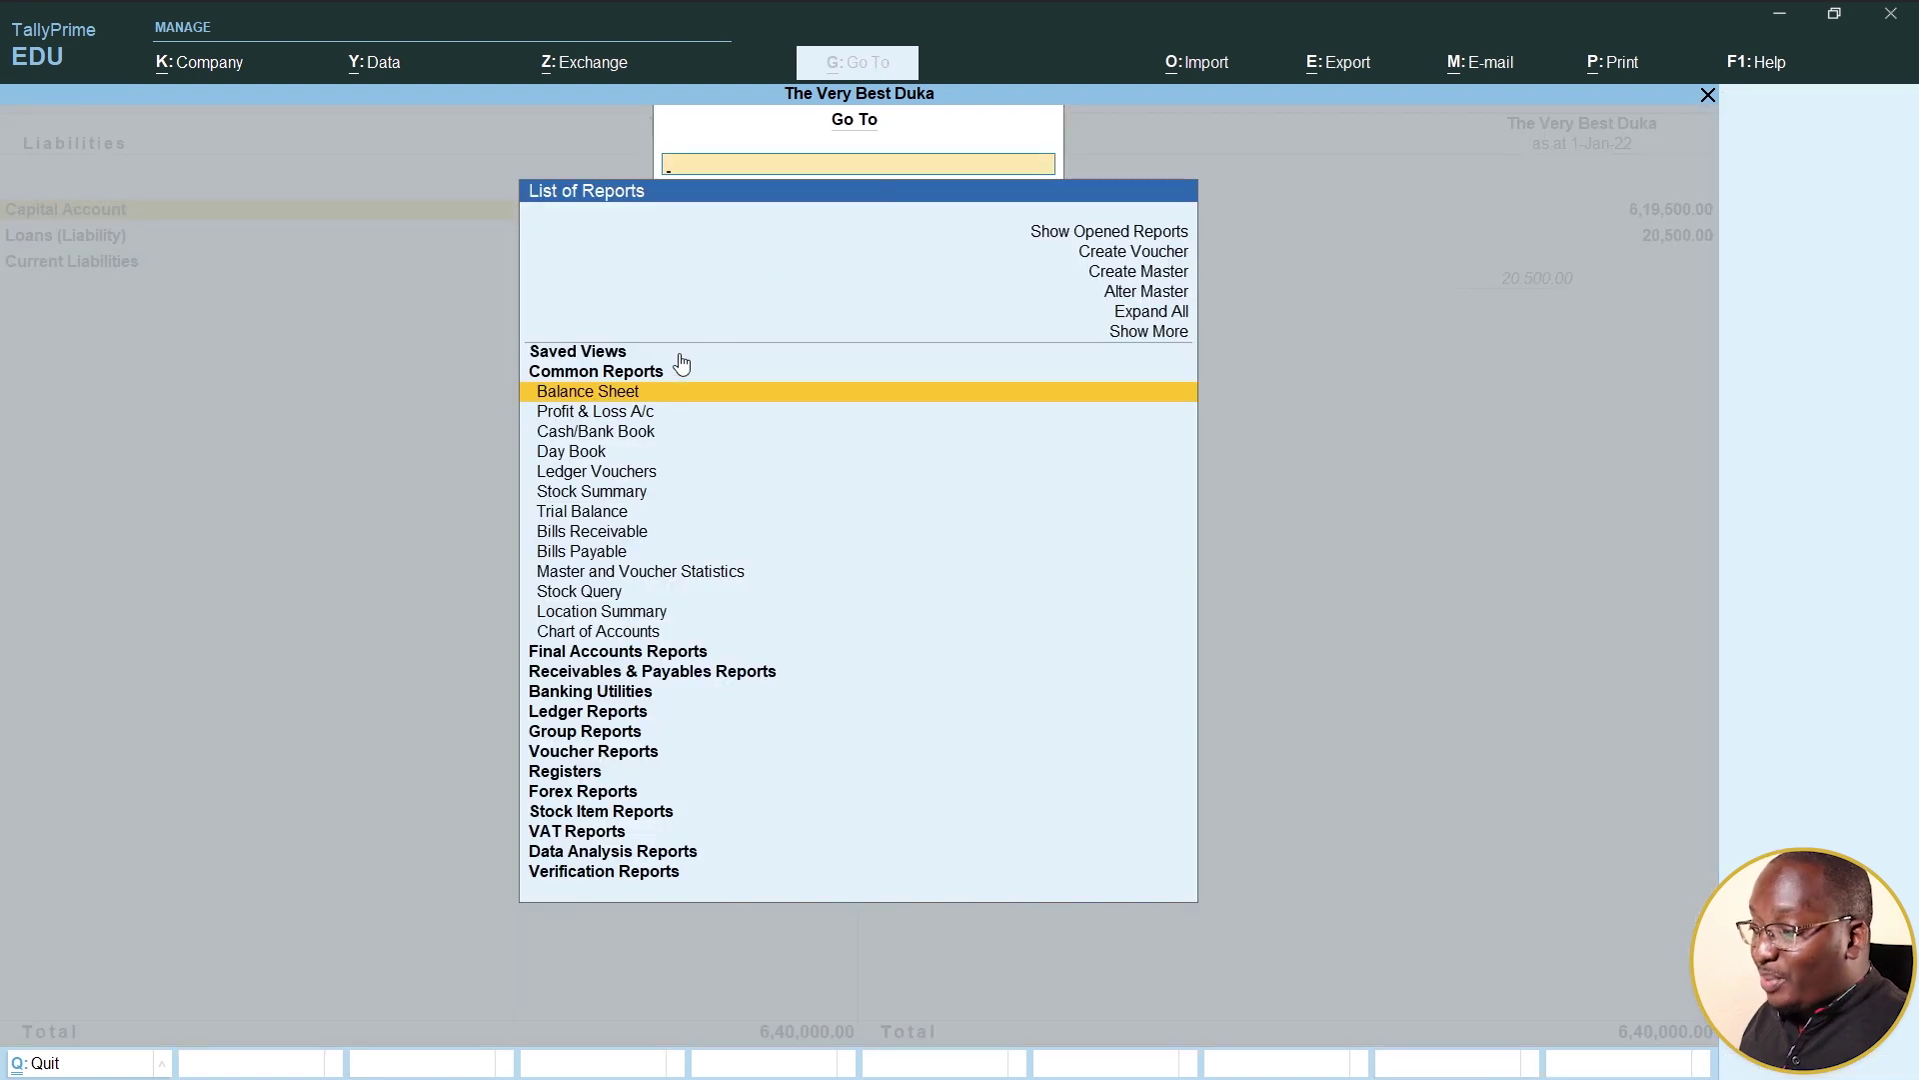
{"action": "left_click", "coordinate": [644, 413]}
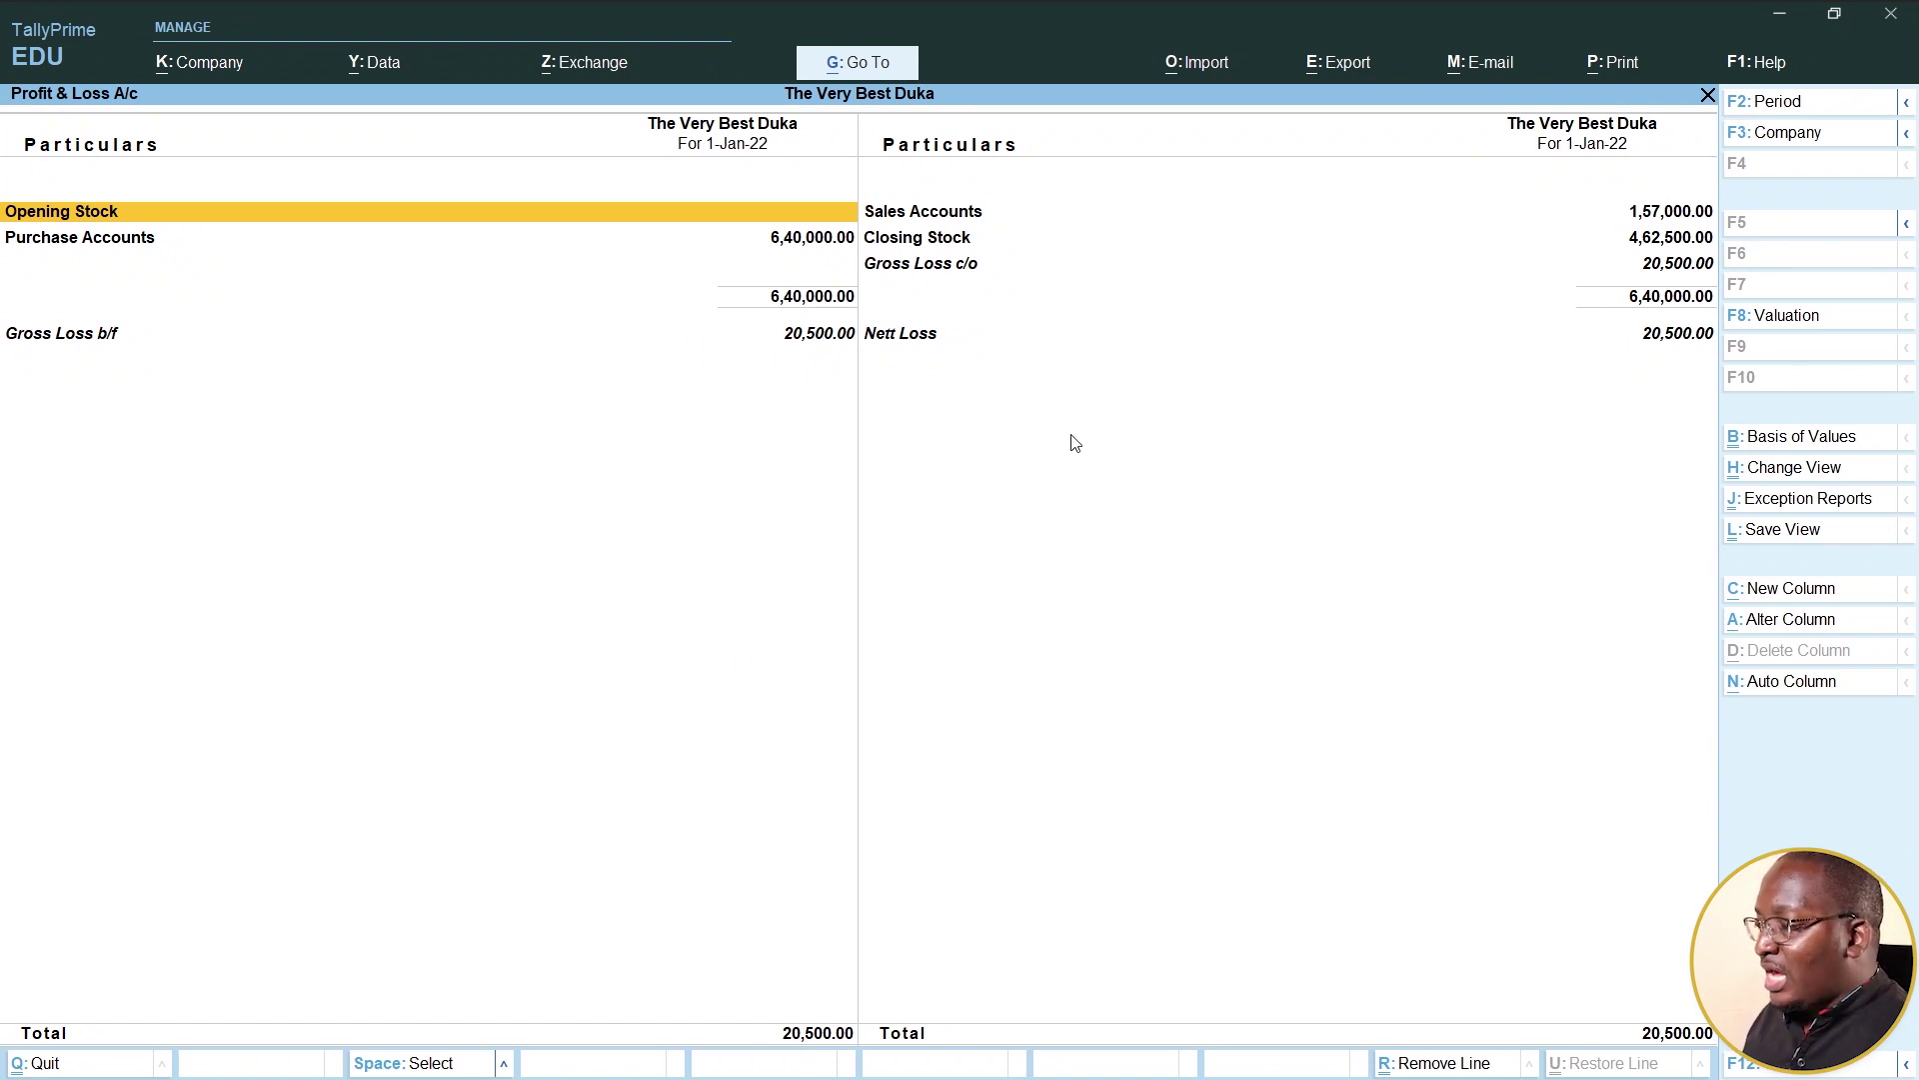
Return to the Stock Summary report to examine the gross profit of each stock item
{"action": "left_click", "coordinate": [864, 58]}
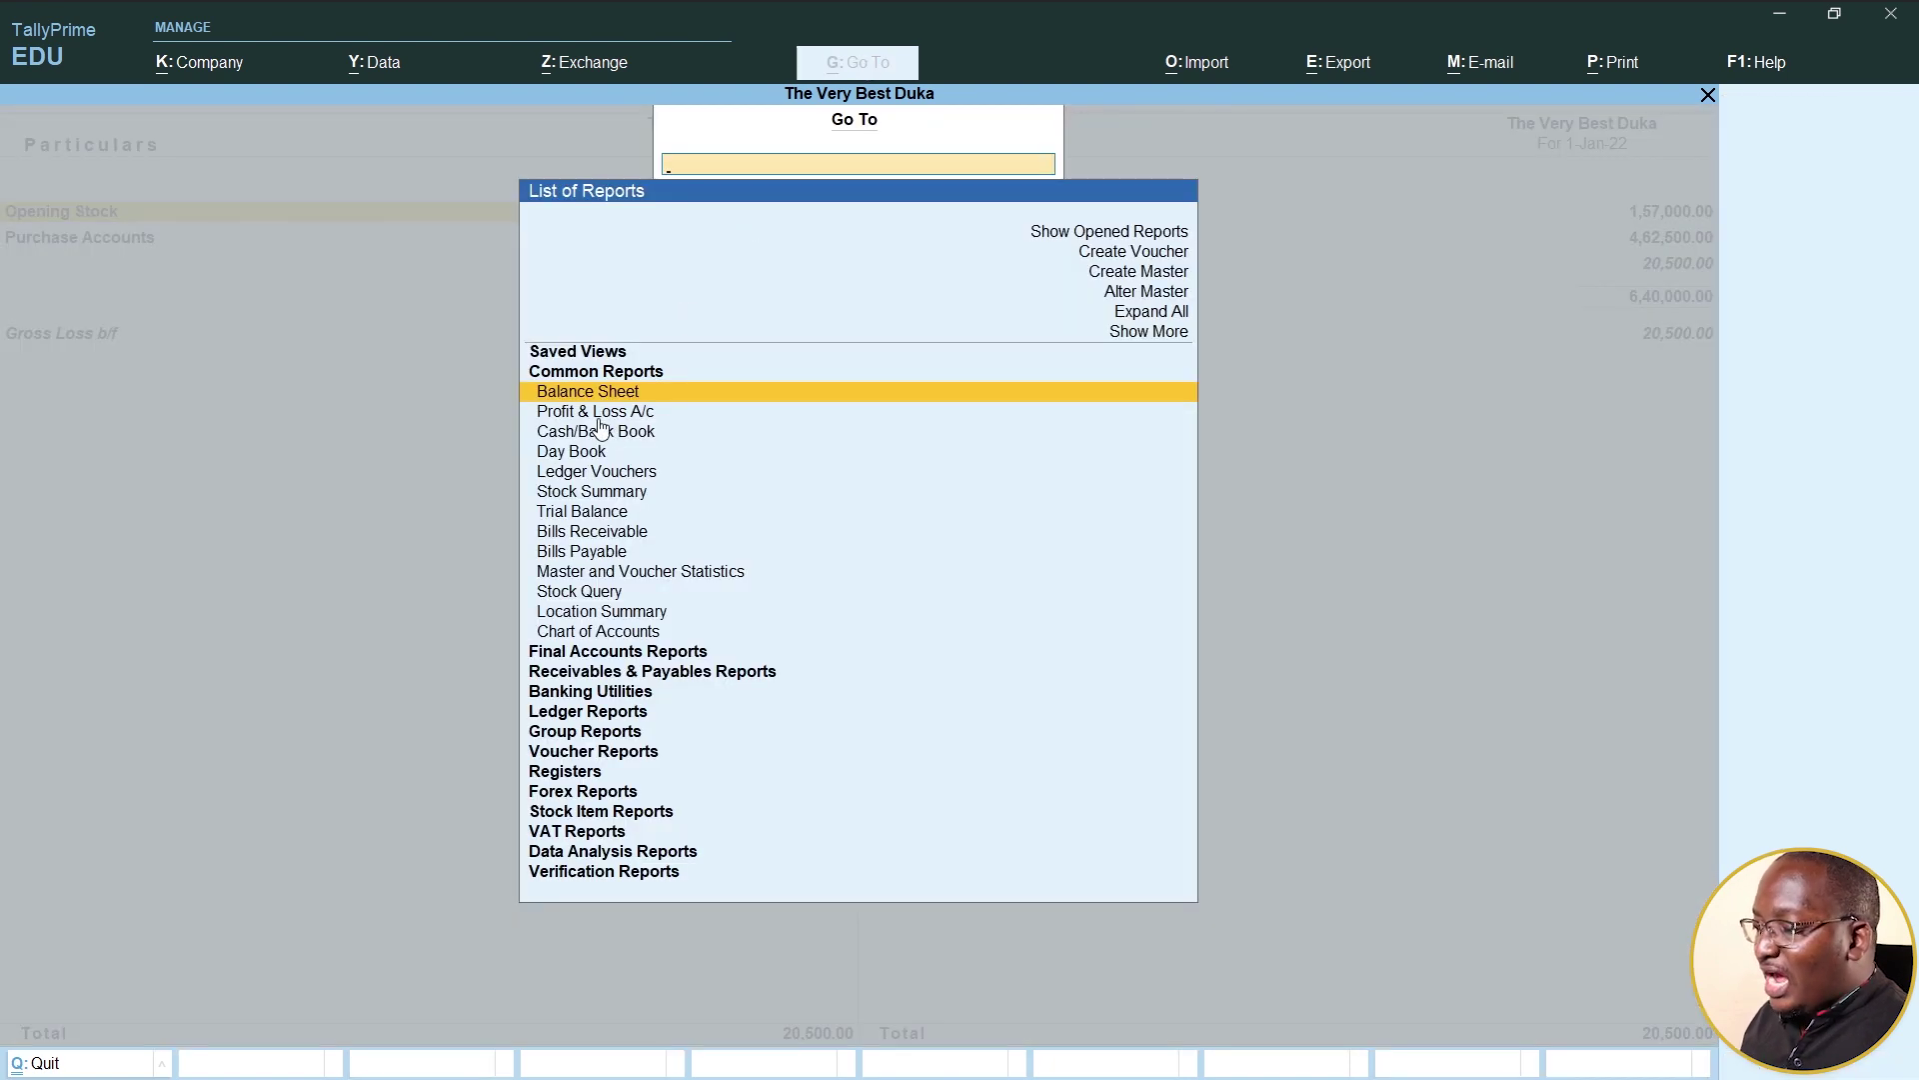
{"action": "left_click", "coordinate": [593, 494]}
{"action": "left_click", "coordinate": [593, 494]}
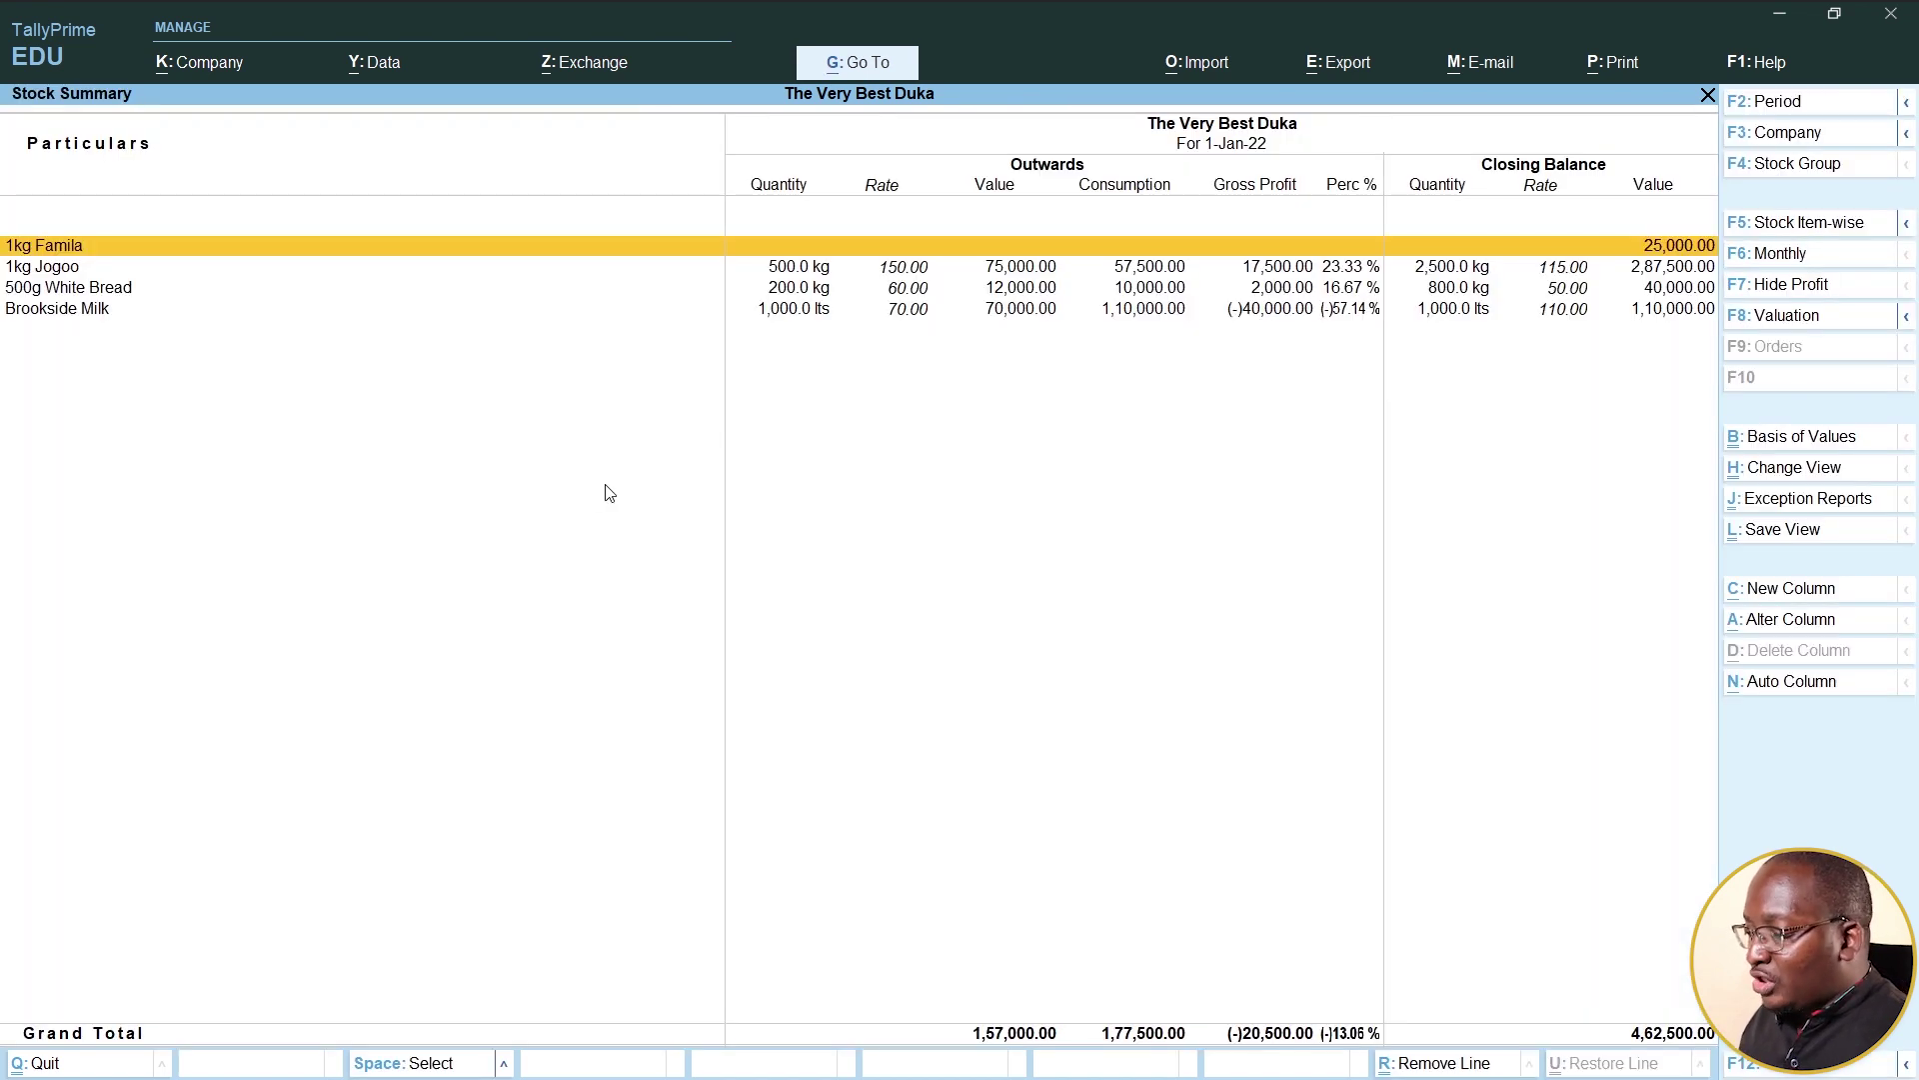
View the VAT Form-3 report and the Ledger Vouchers report for Customer A
{"action": "left_click", "coordinate": [861, 64]}
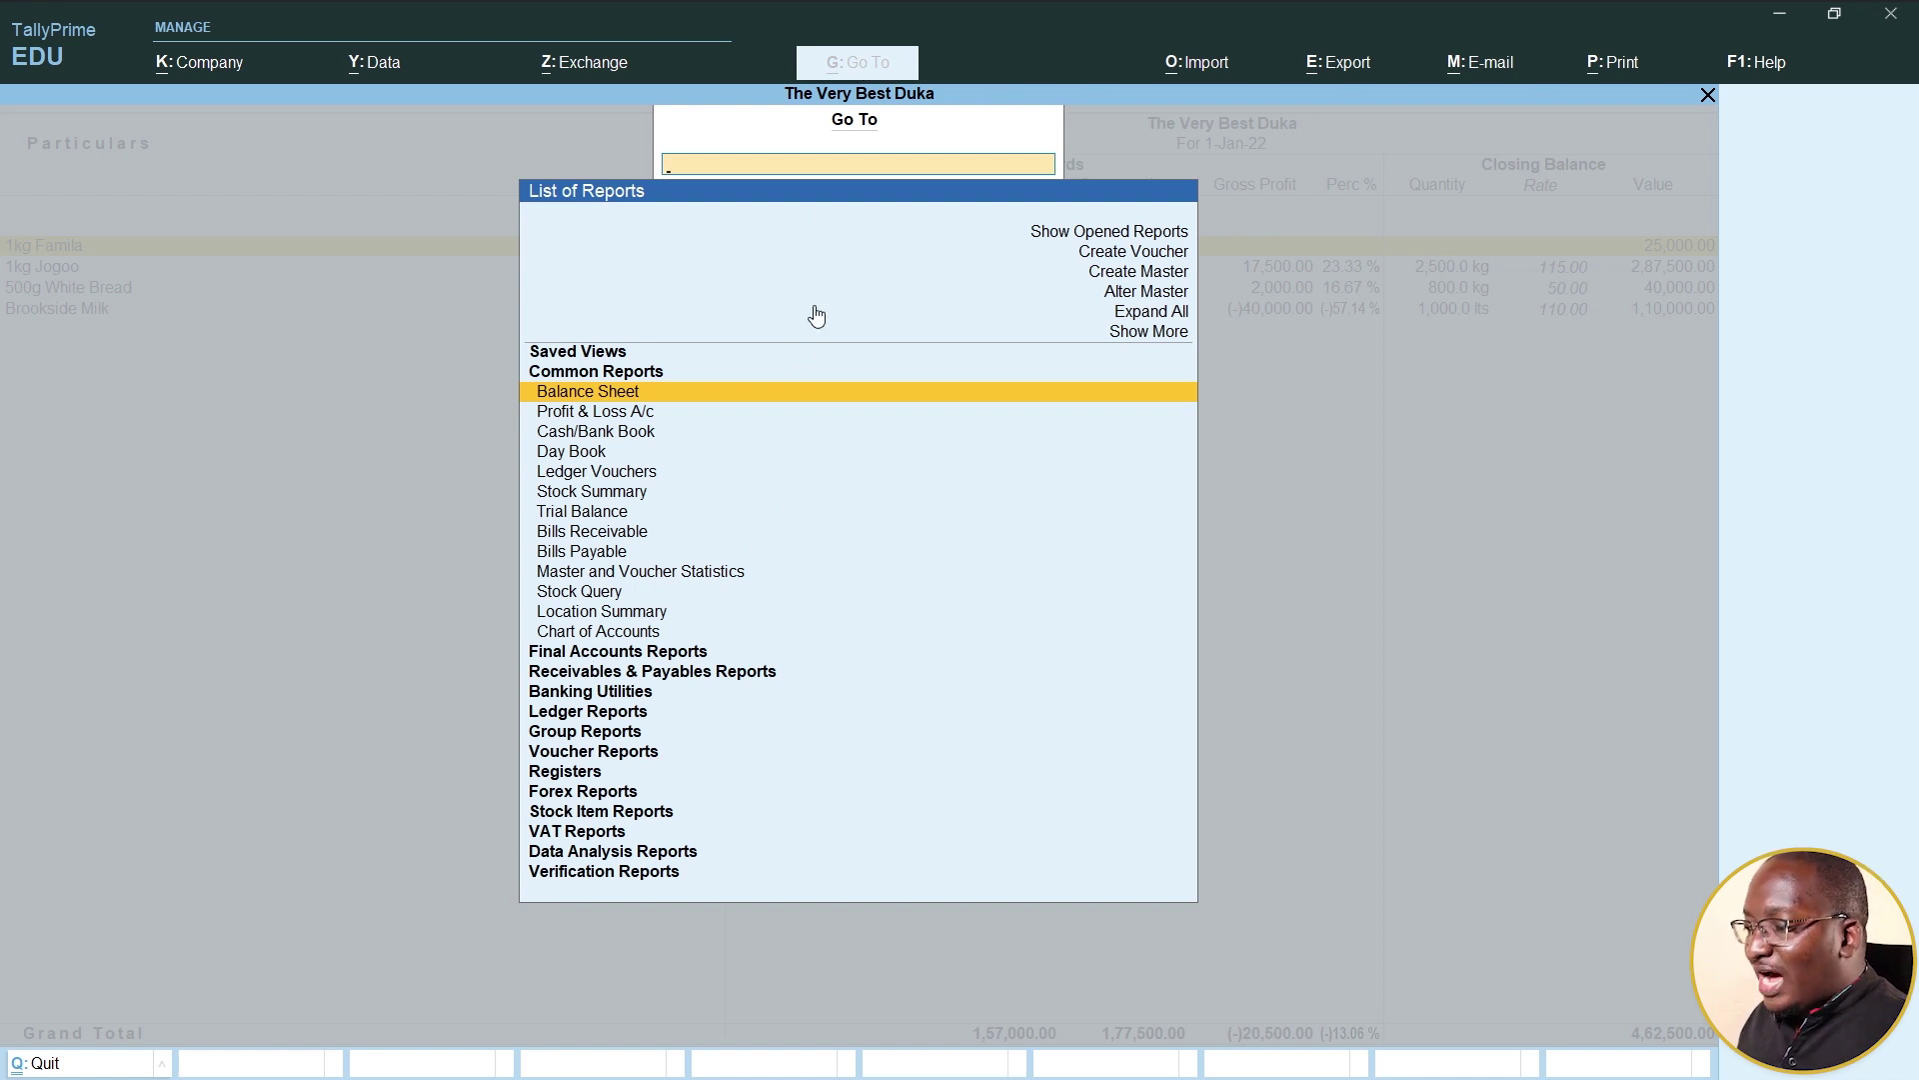
{"action": "type", "text": "Vat"}
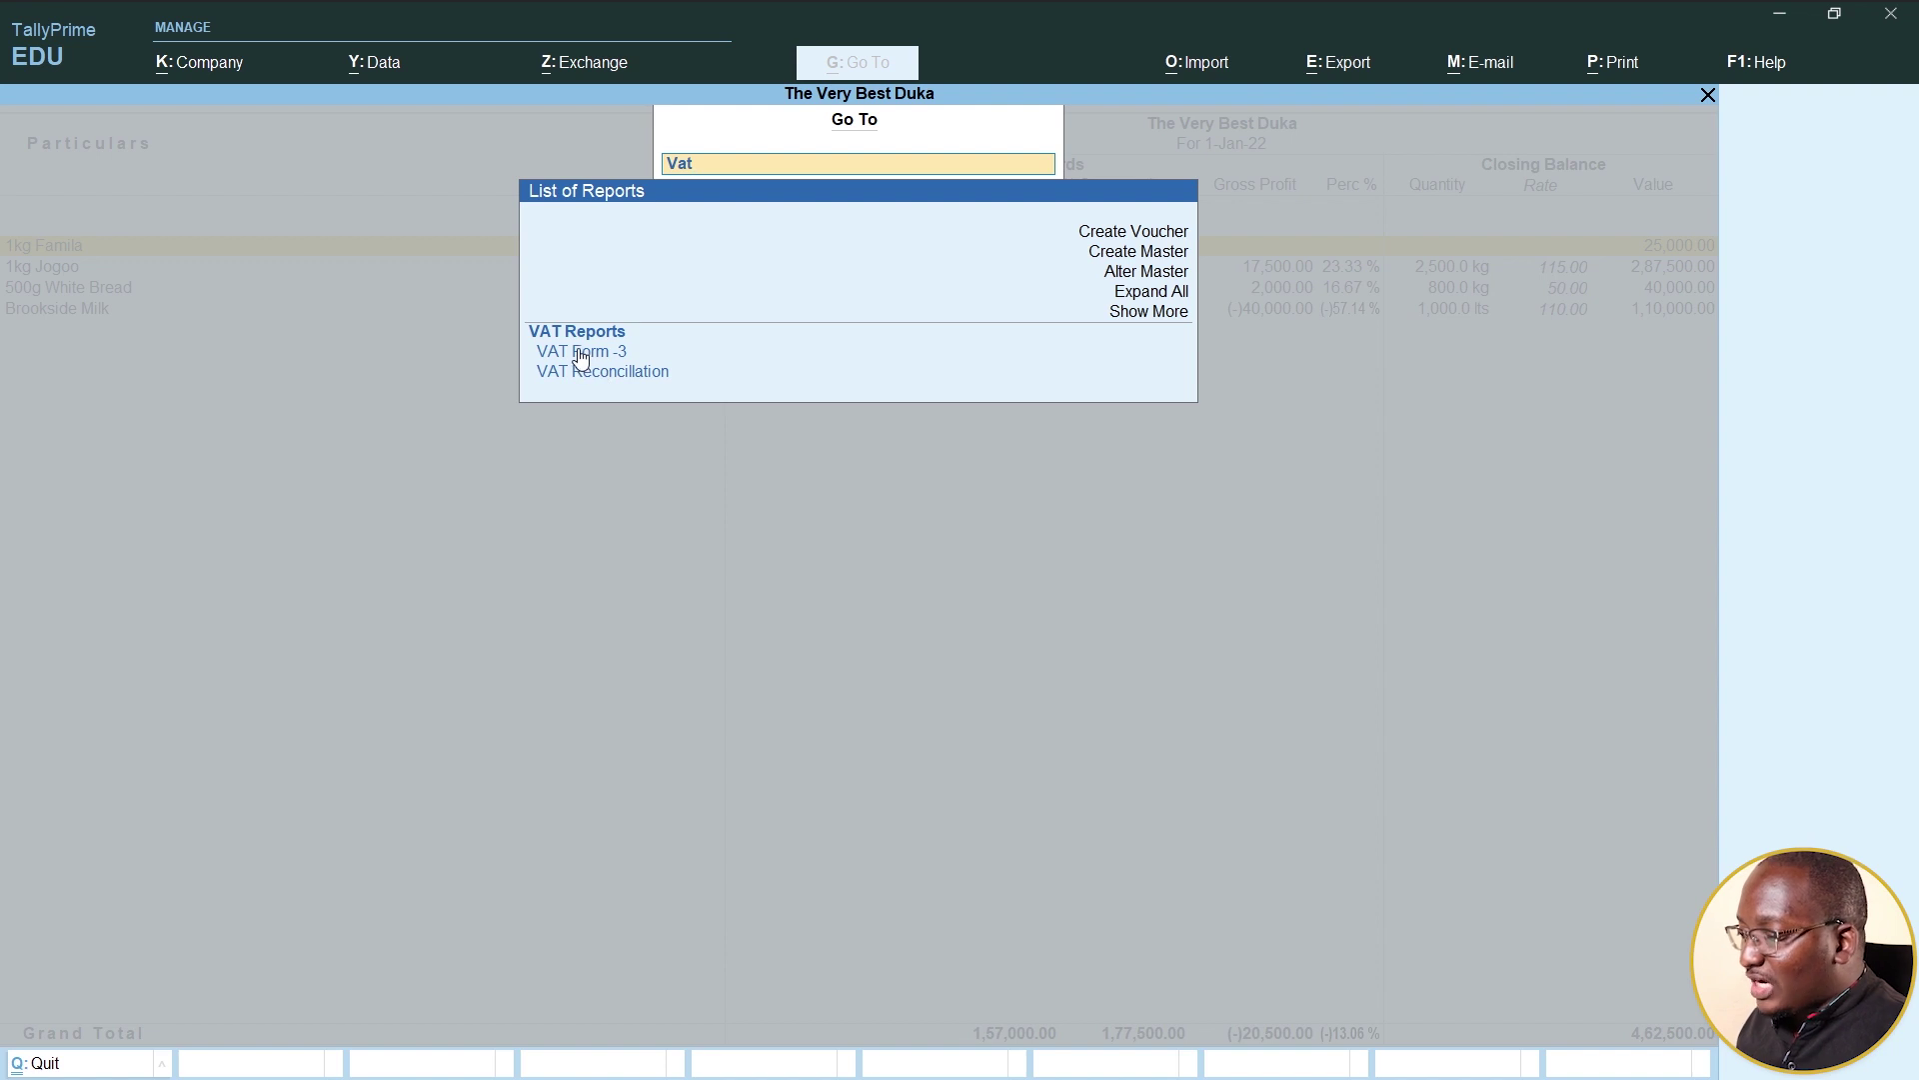
{"action": "left_click", "coordinate": [581, 354]}
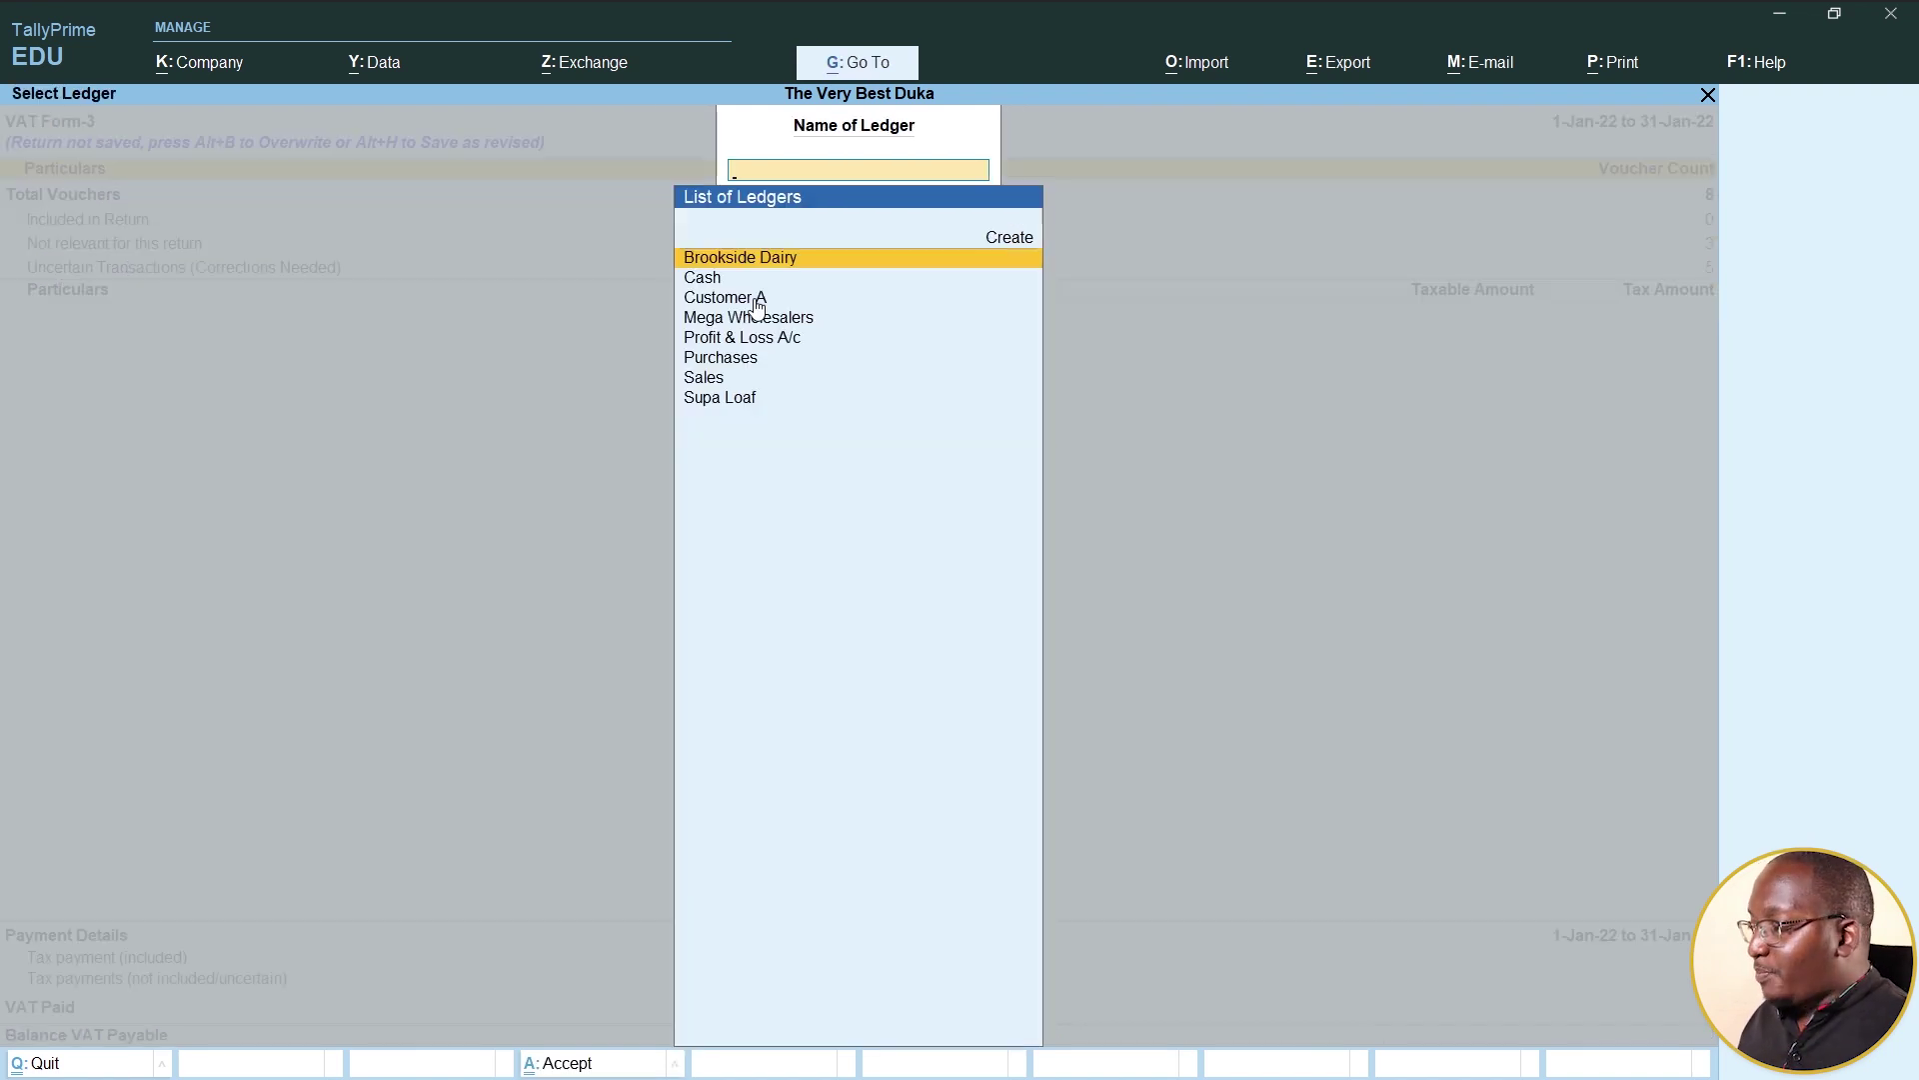
{"action": "left_click", "coordinate": [757, 300]}
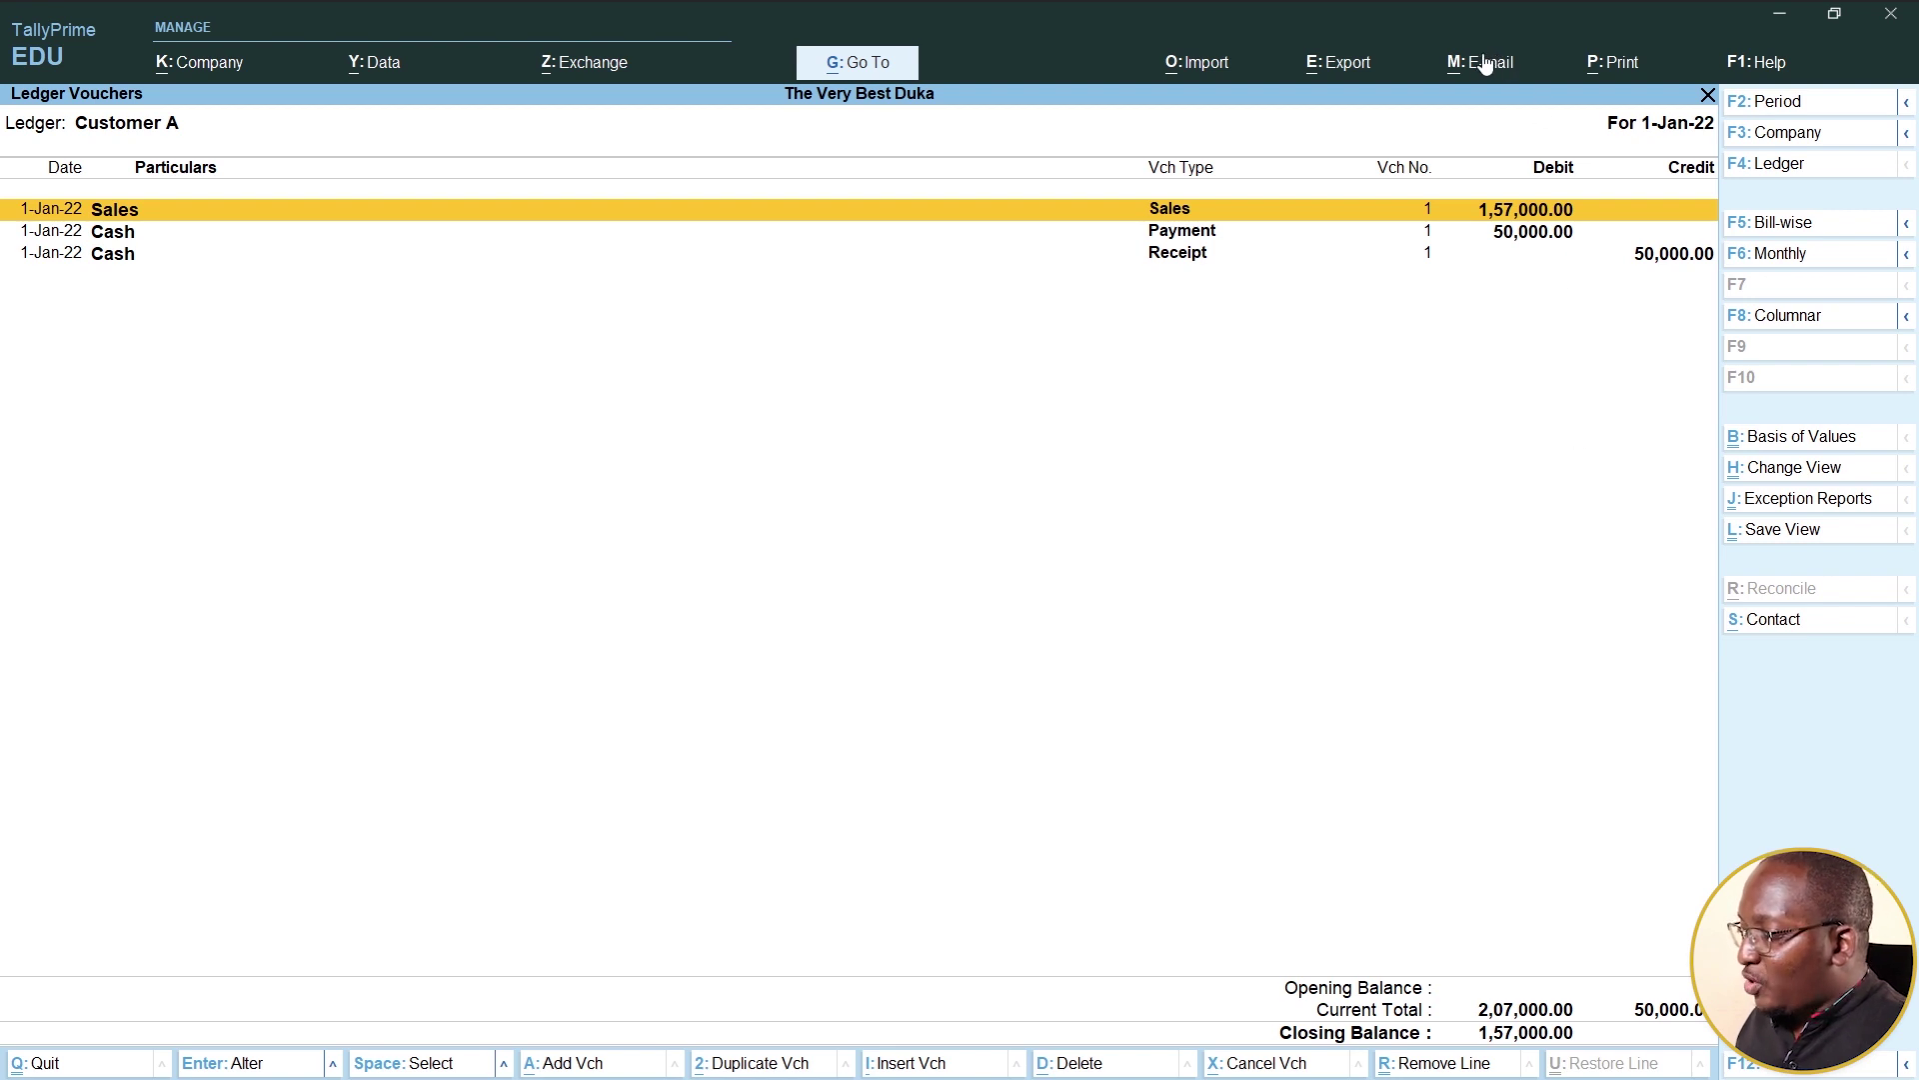
Configure the export of Customer A's Ledger Vouchers report with PDF (Read-only document) as the file format
{"action": "left_click", "coordinate": [1364, 68]}
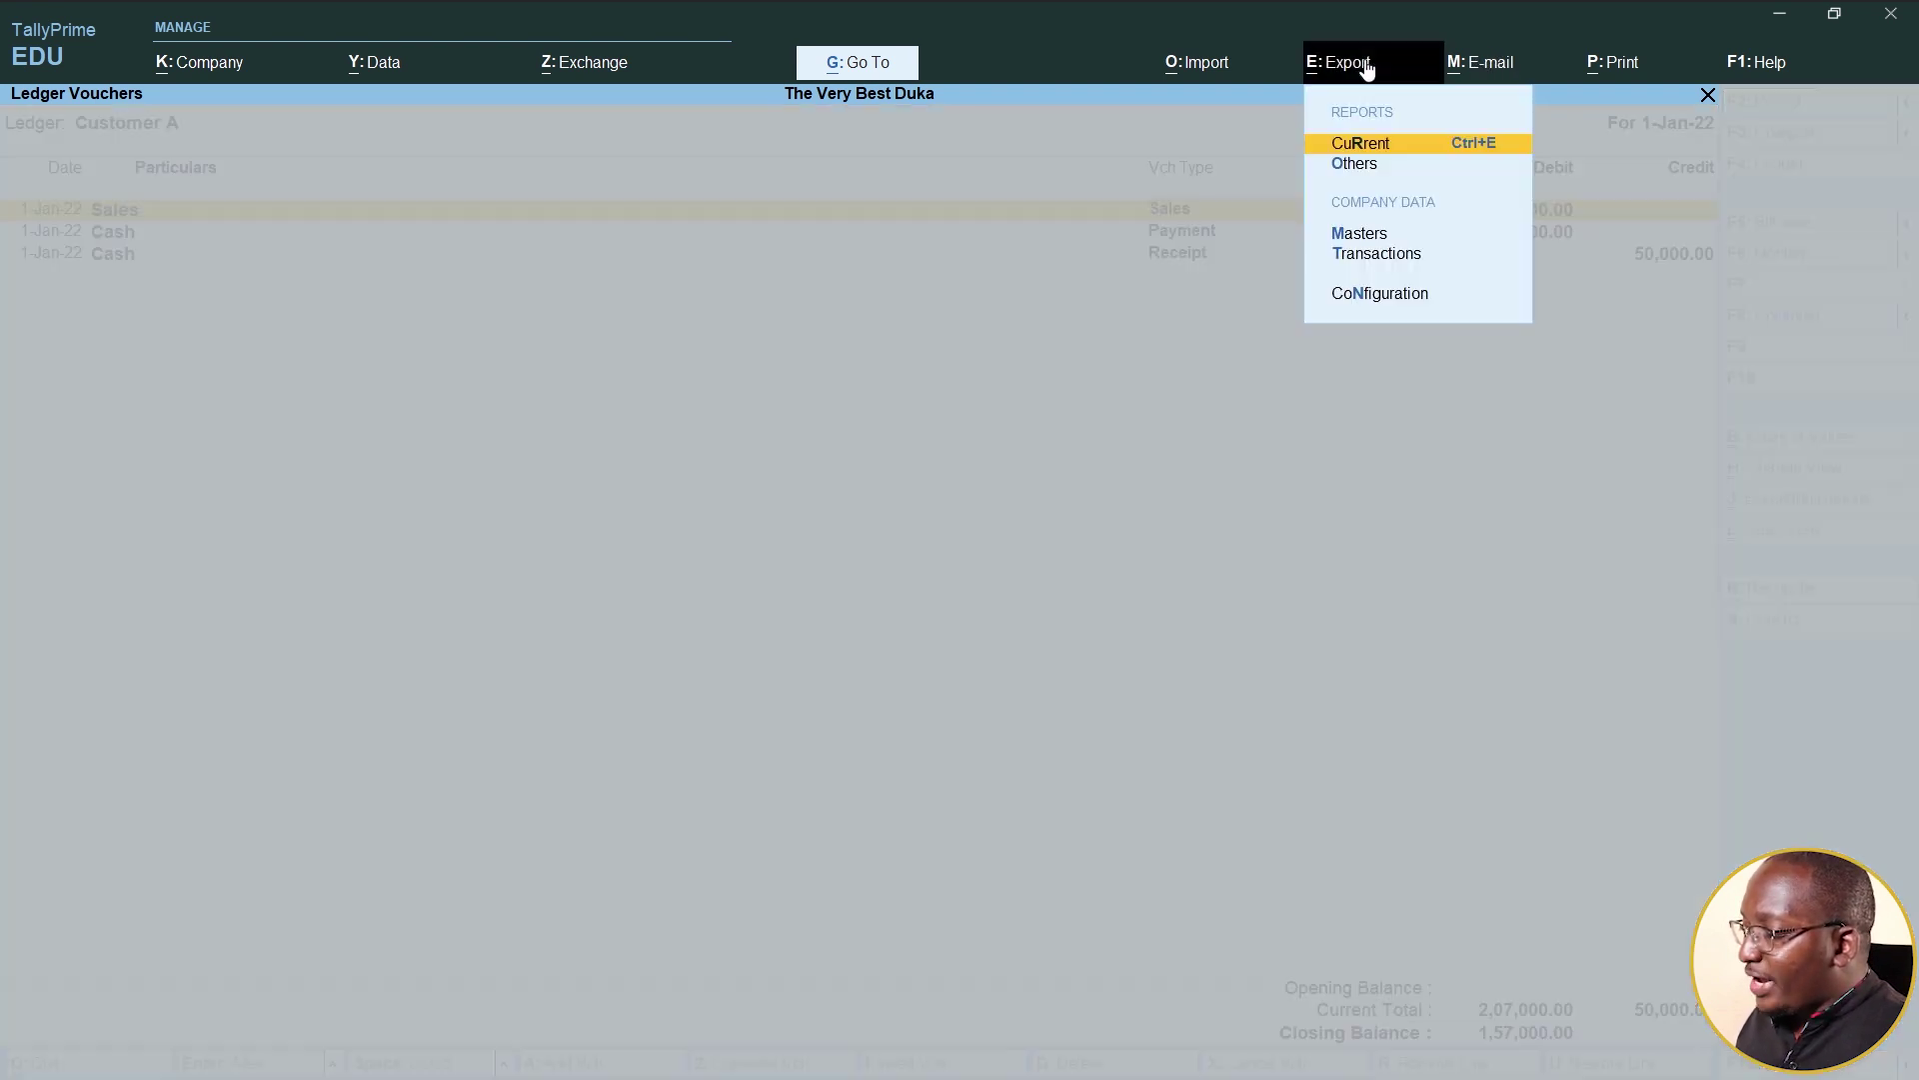
{"action": "left_click", "coordinate": [1368, 146]}
{"action": "key", "text": "c"}
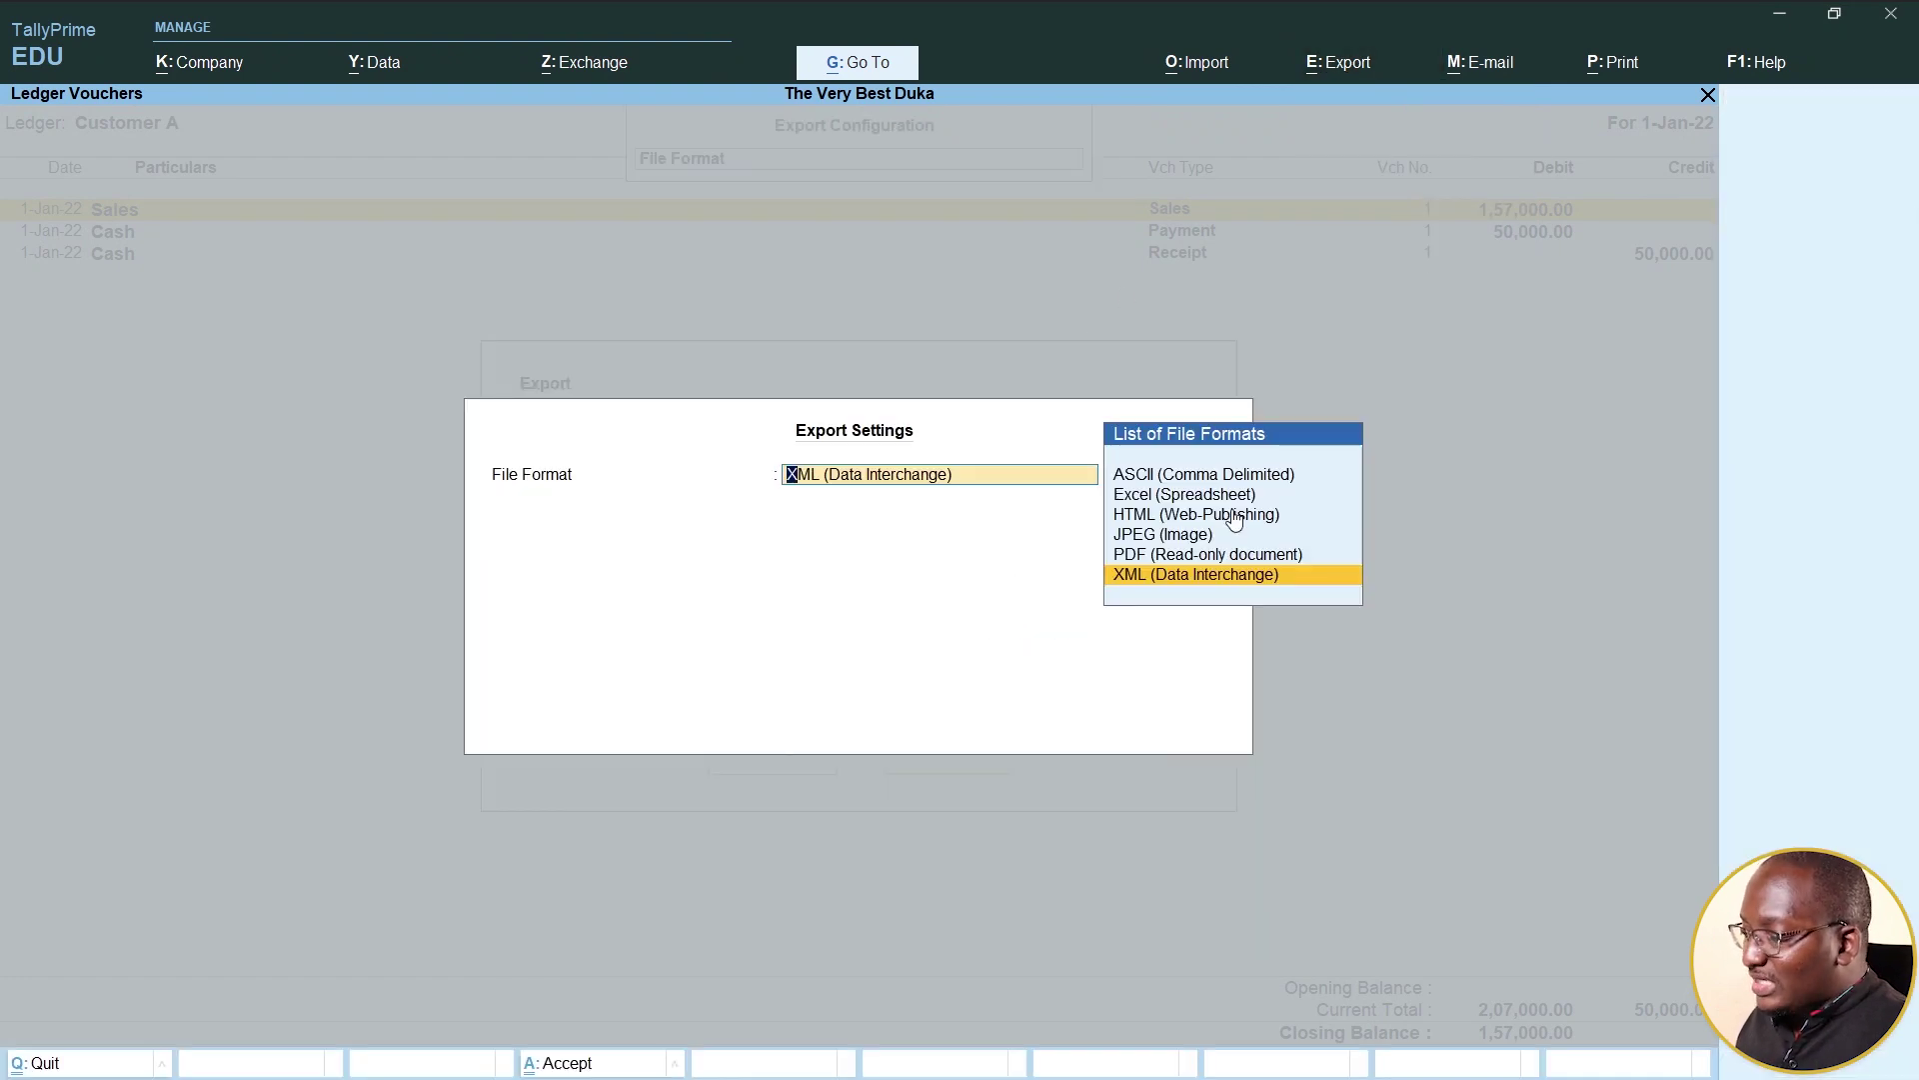
{"action": "left_click", "coordinate": [1140, 557]}
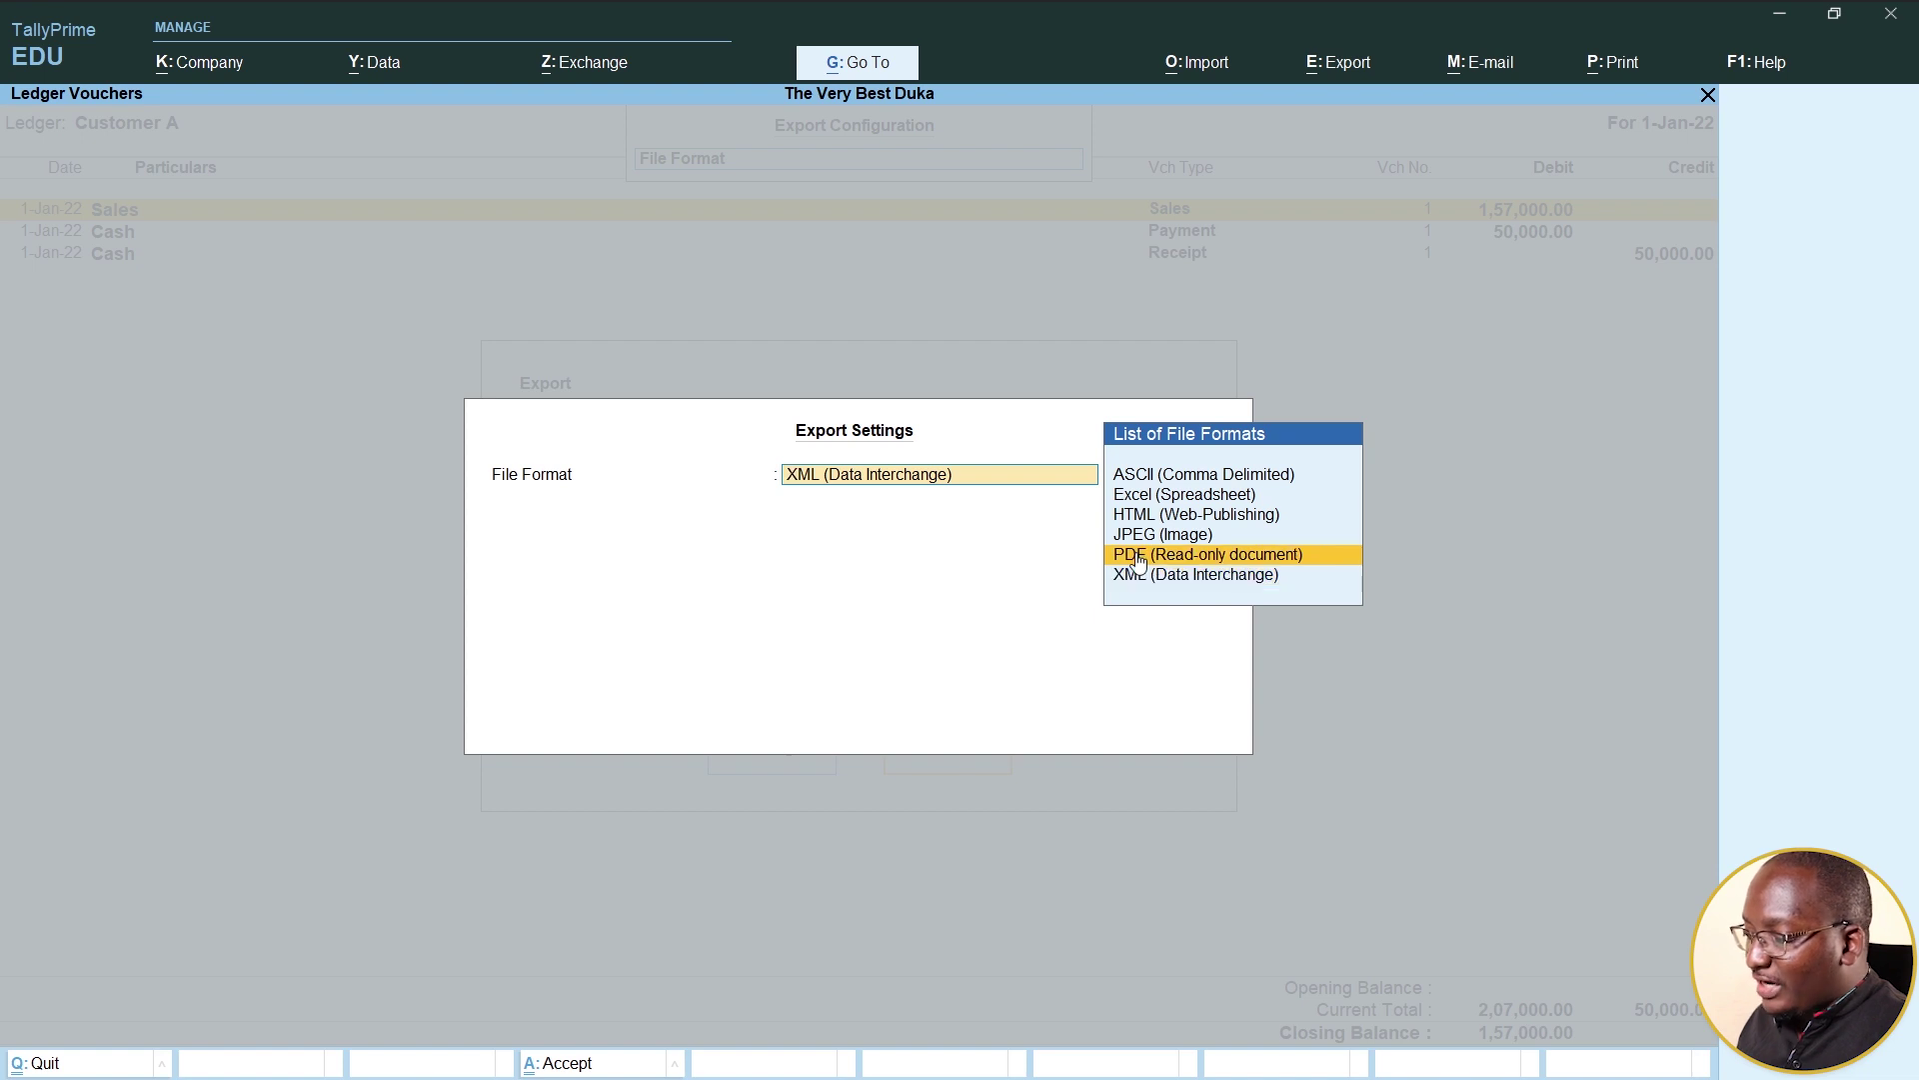
{"action": "left_click", "coordinate": [1141, 502]}
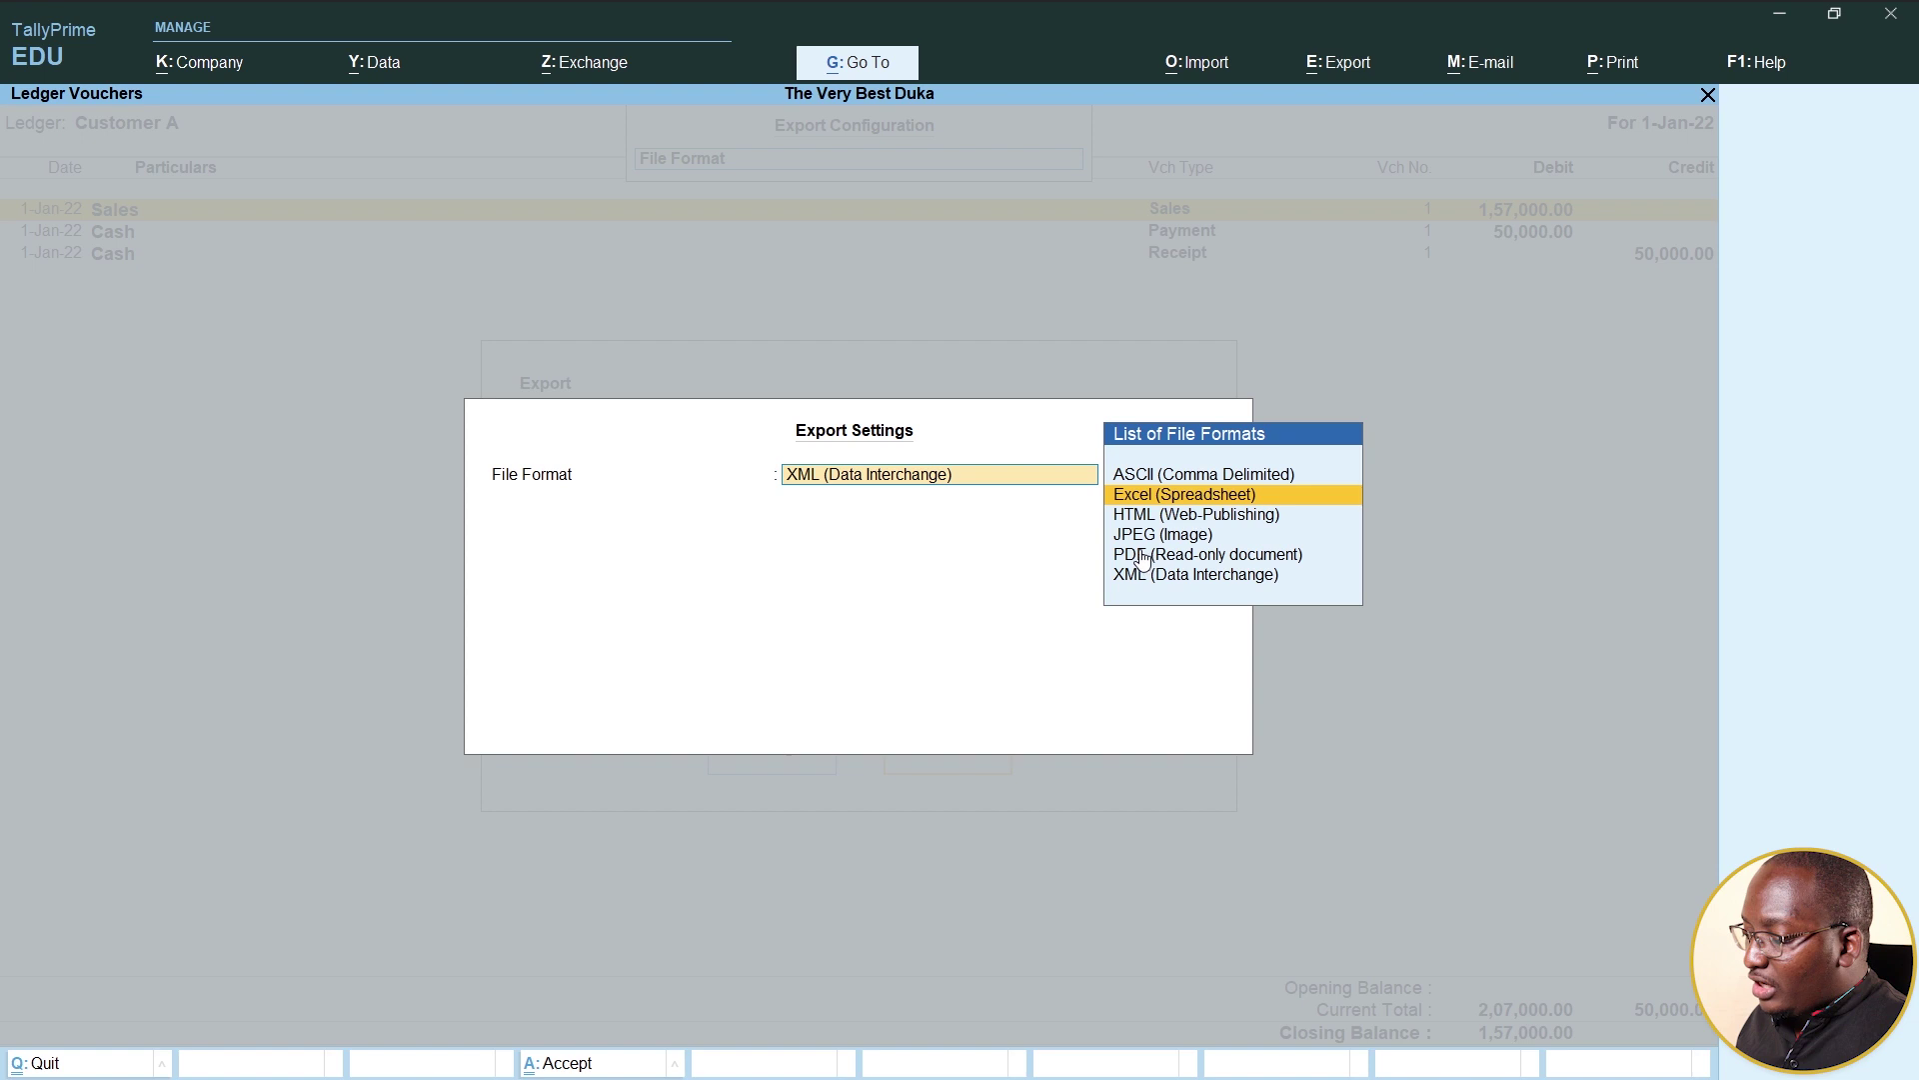
{"action": "left_click", "coordinate": [1140, 557]}
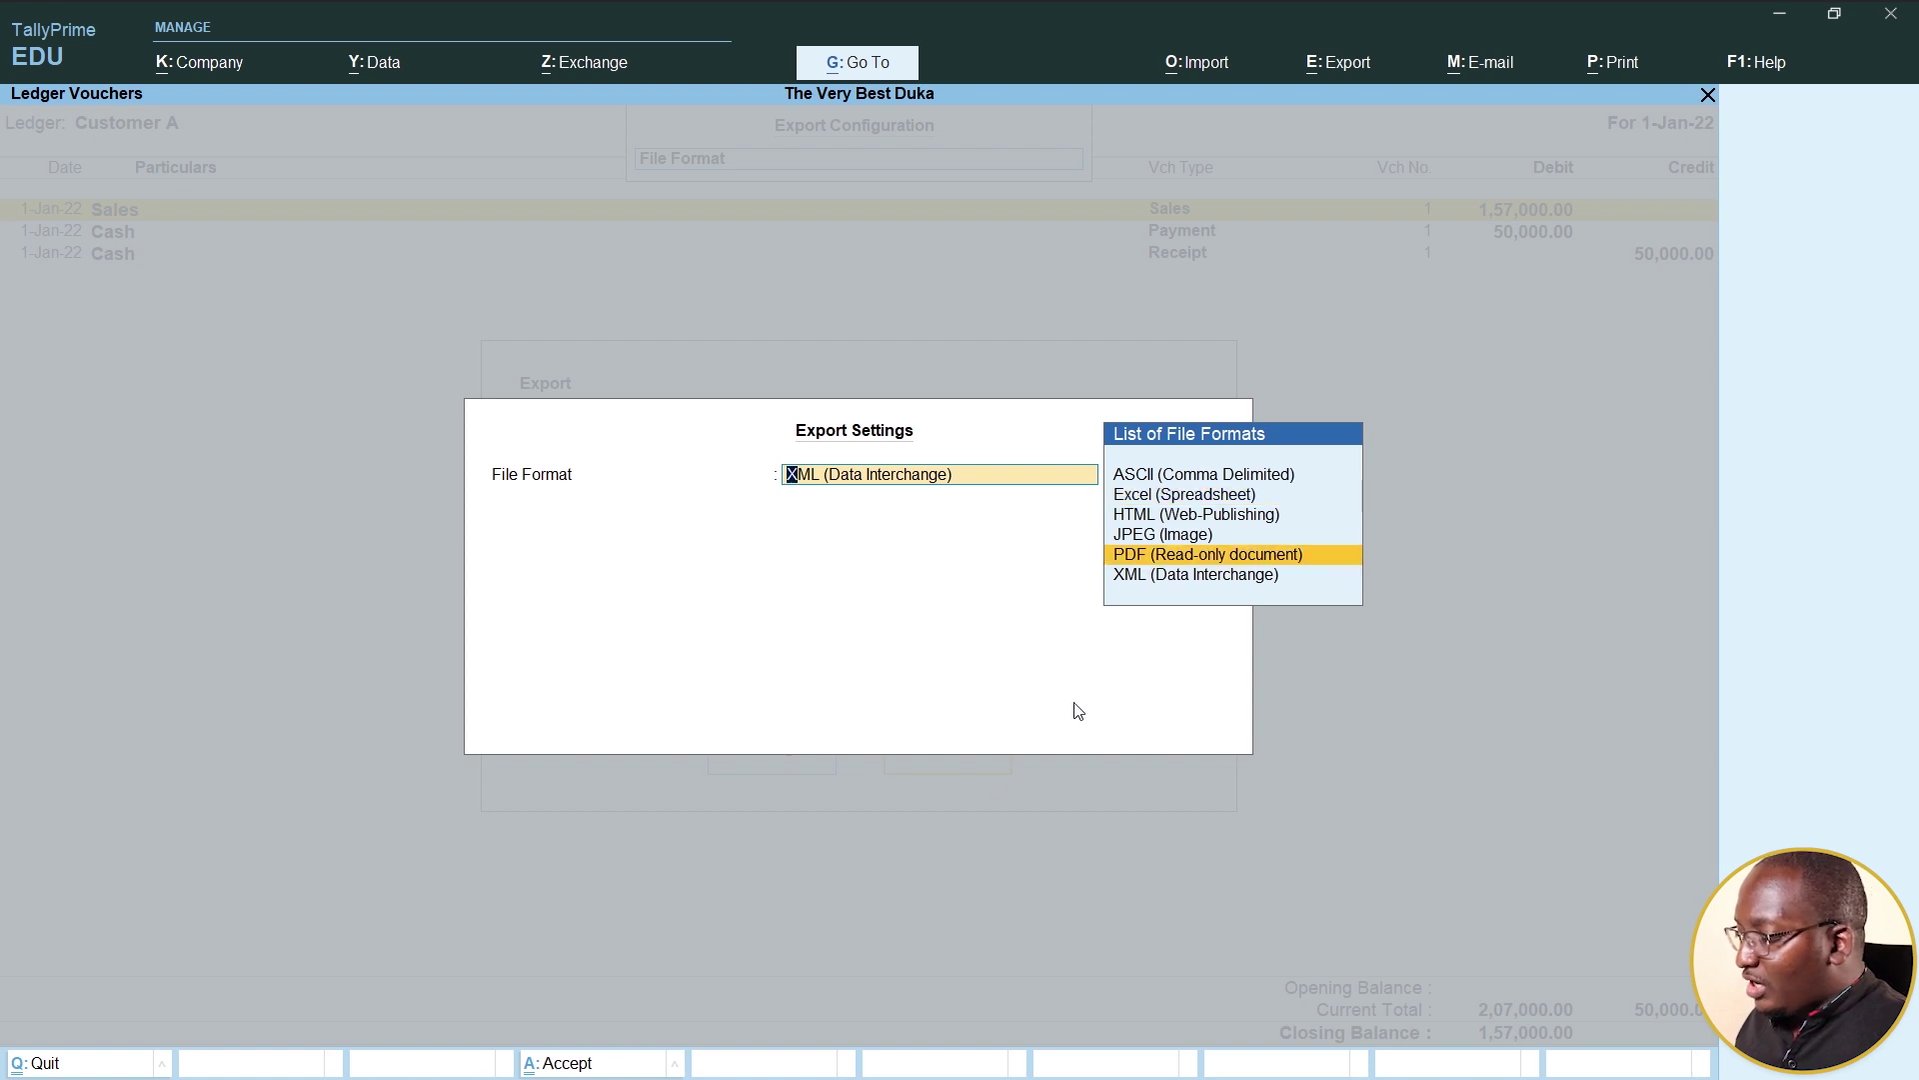
{"action": "left_click", "coordinate": [568, 1065]}
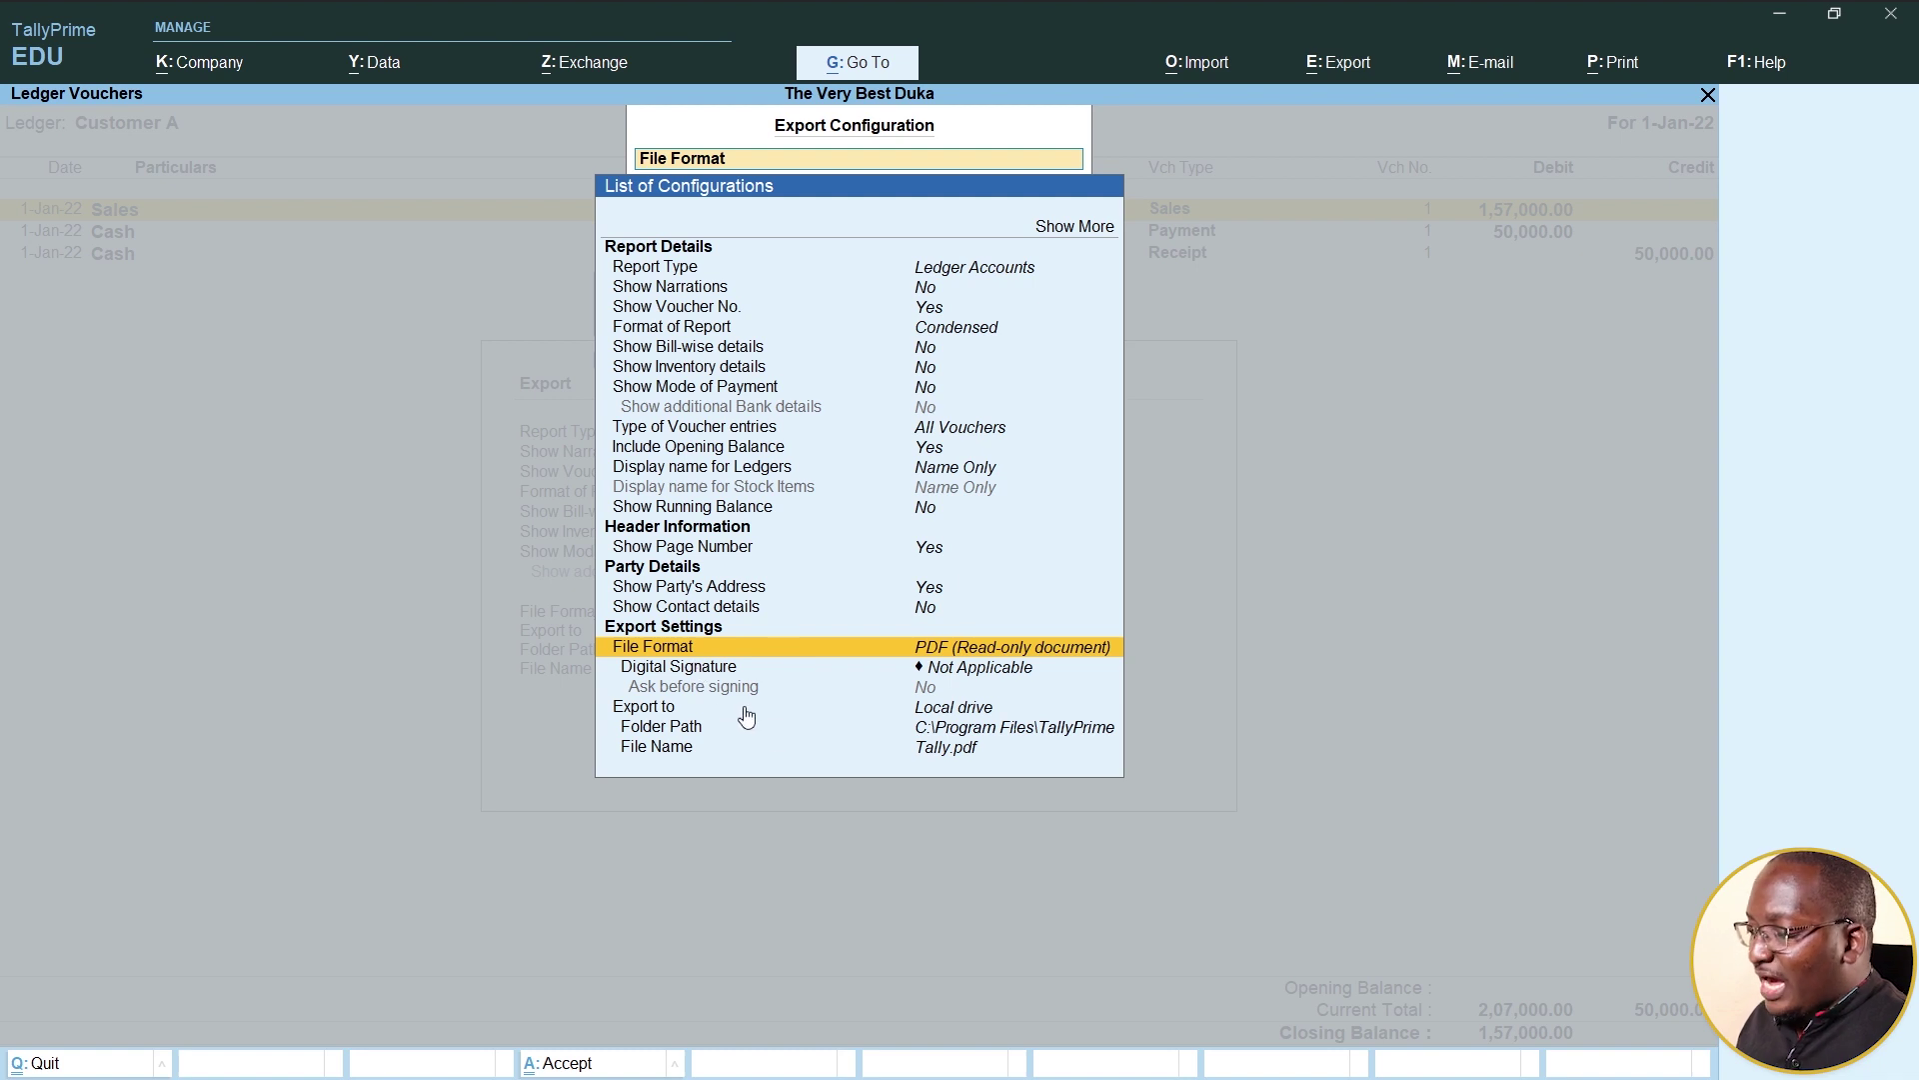
{"action": "left_click", "coordinate": [556, 1066]}
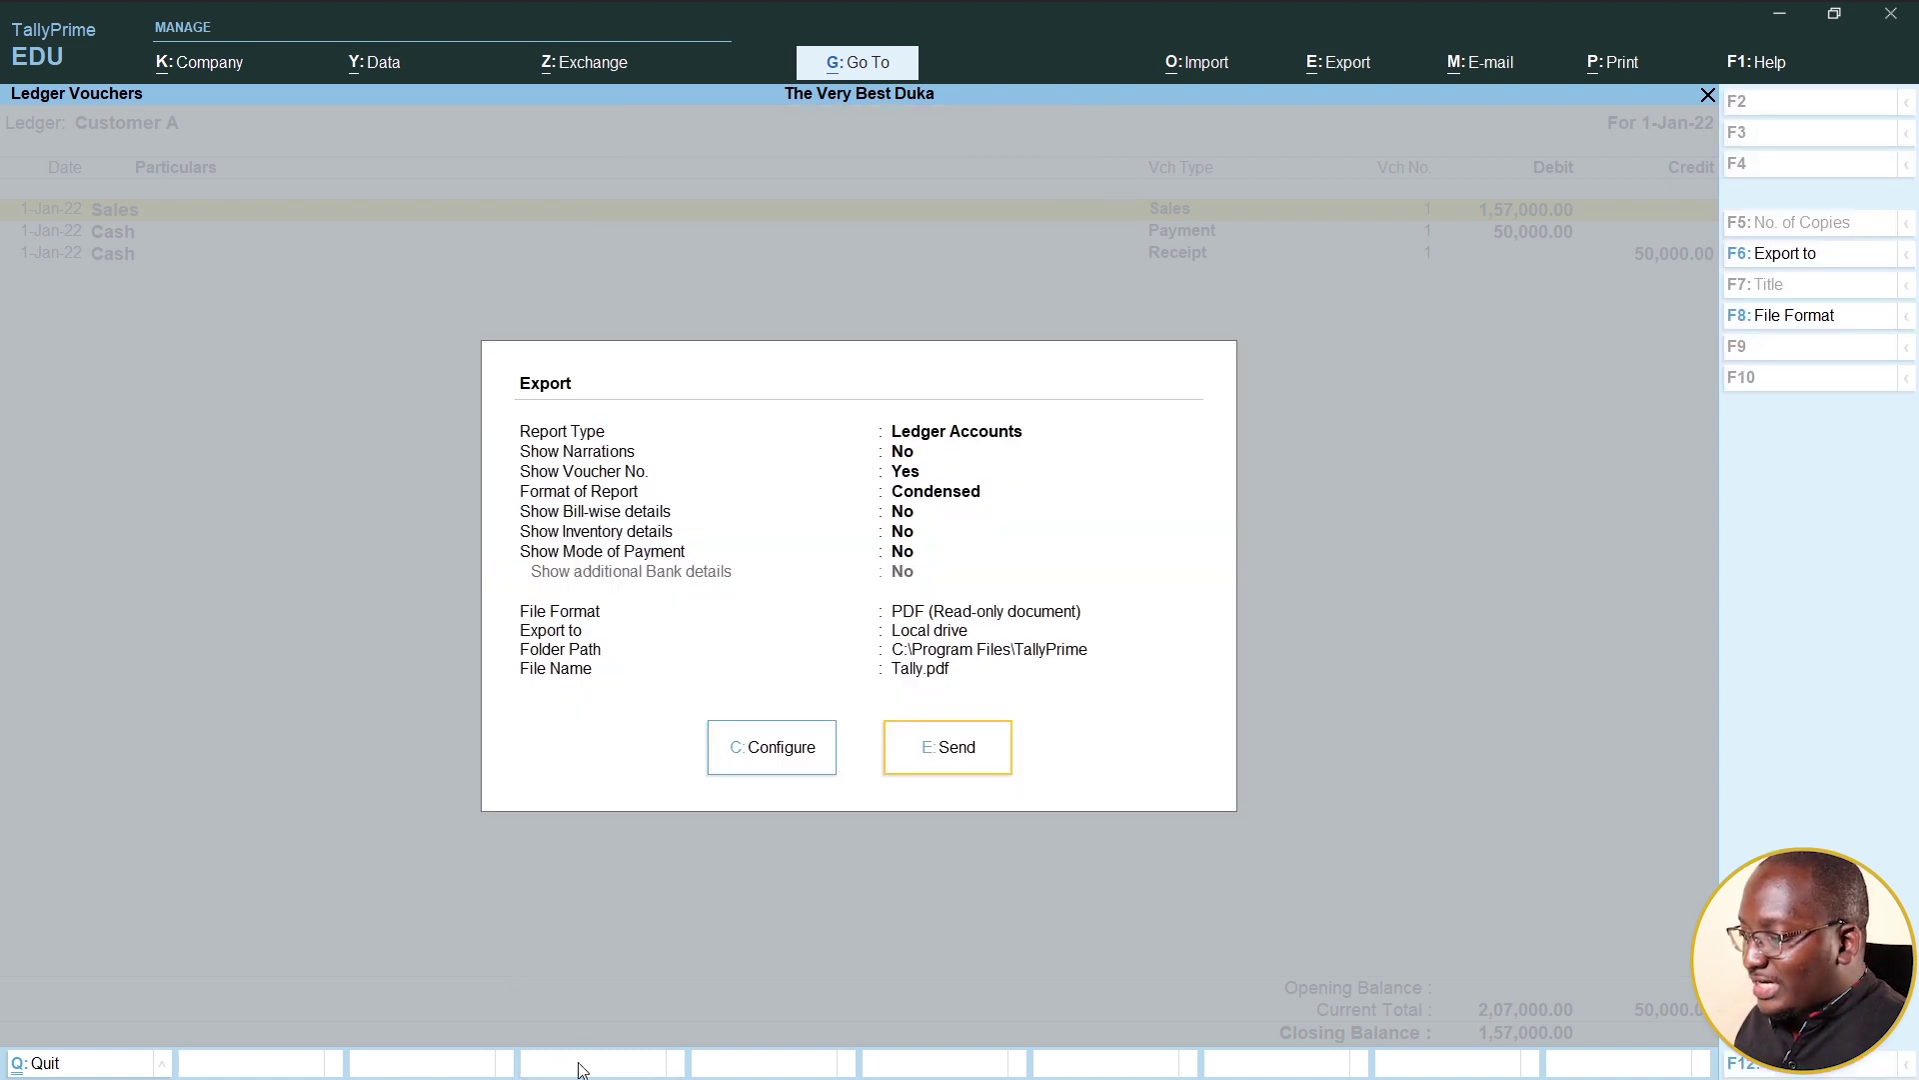